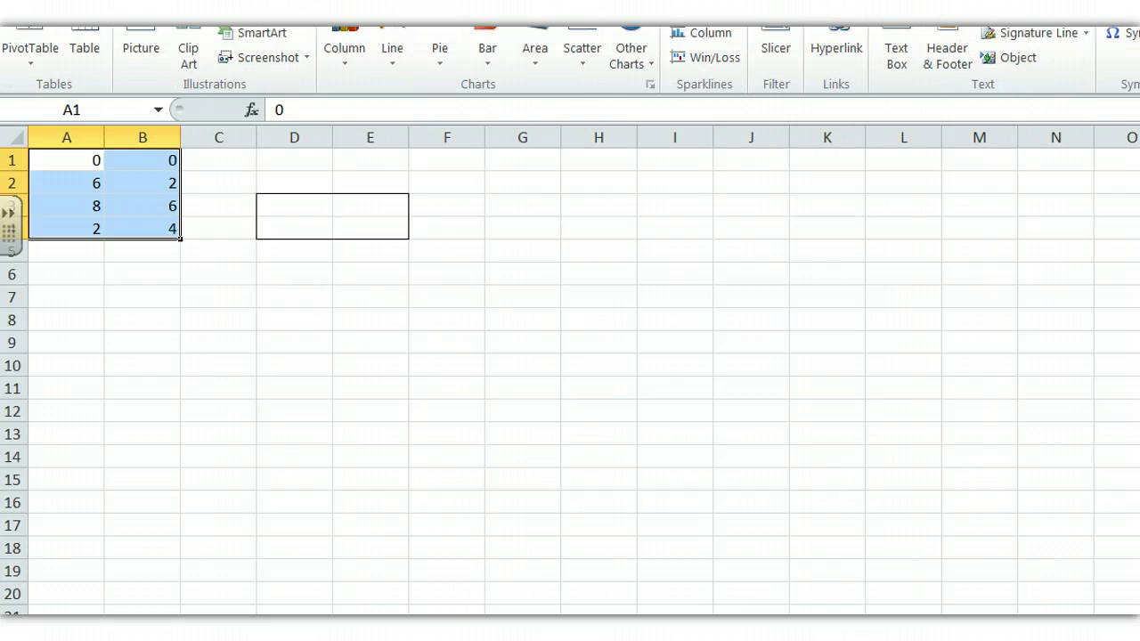
- Insert a Scatter with Smooth Lines chart of the points and enter 0, 0 in A5:B5
{"action": "left_click", "coordinate": [583, 63]}
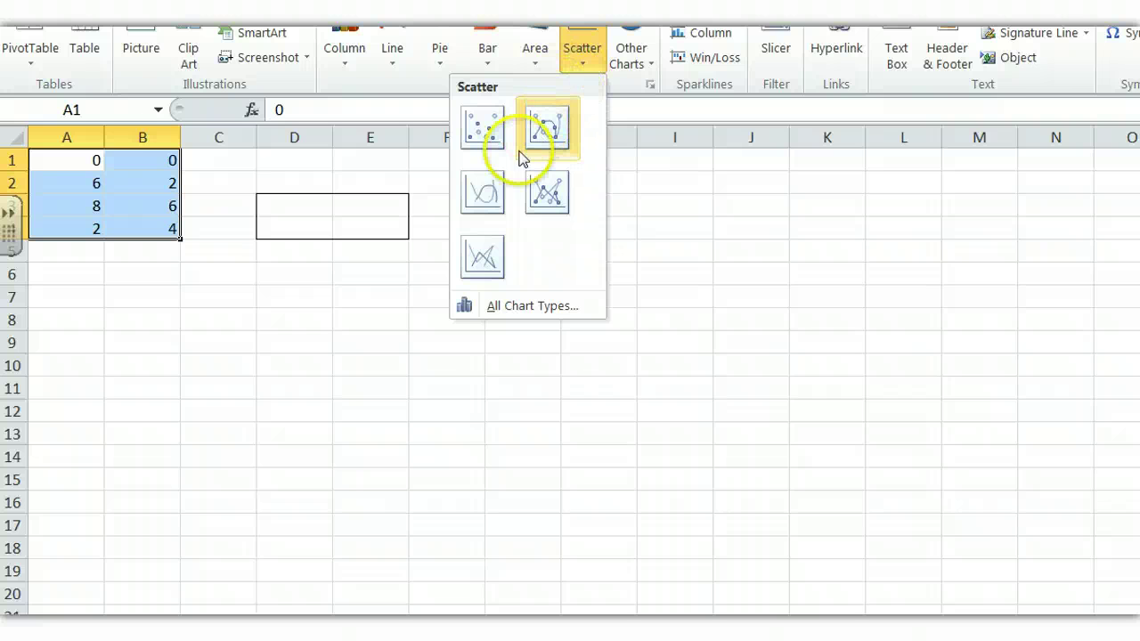
{"action": "left_click", "coordinate": [486, 199]}
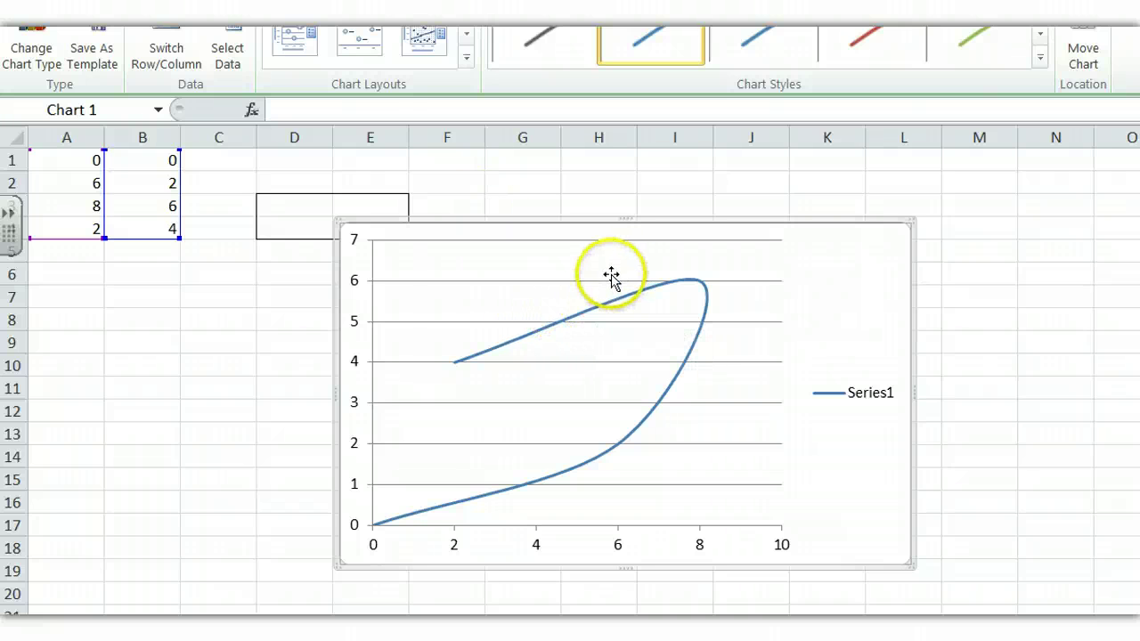
{"action": "left_click", "coordinate": [93, 251]}
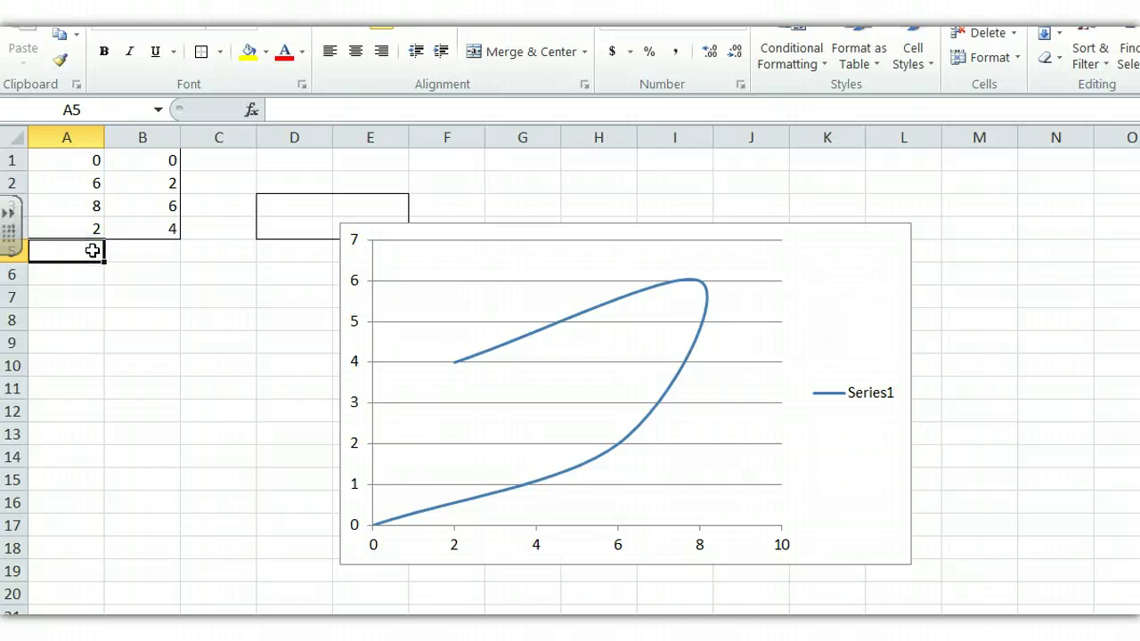
{"action": "type", "text": "0"}
{"action": "key", "text": "Tab"}
{"action": "type", "text": "0"}
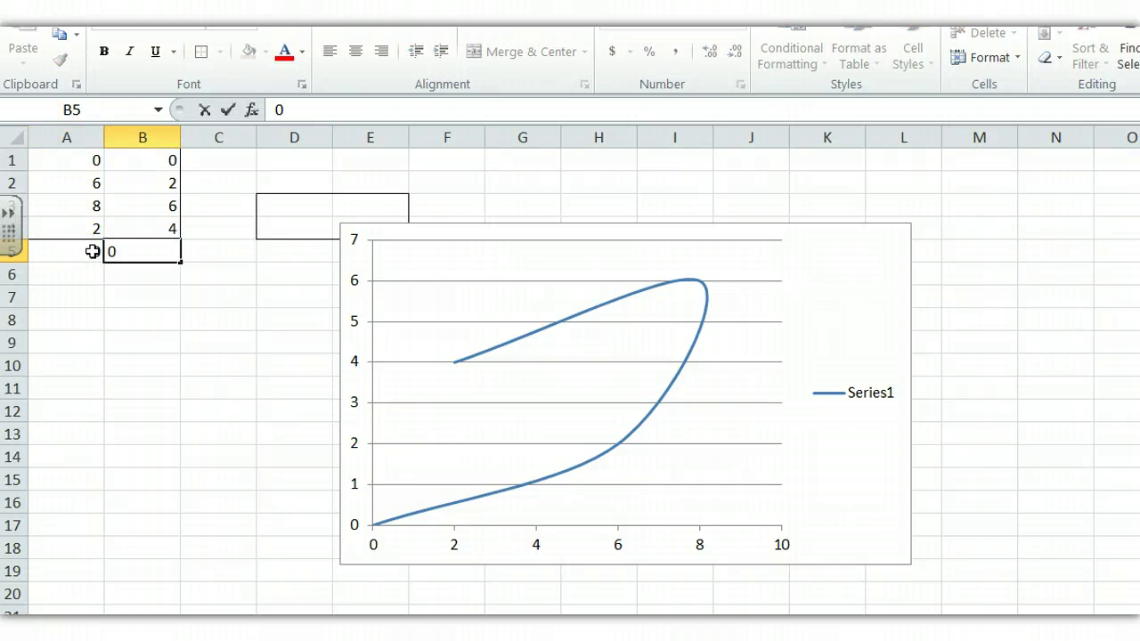
{"action": "left_click", "coordinate": [96, 290]}
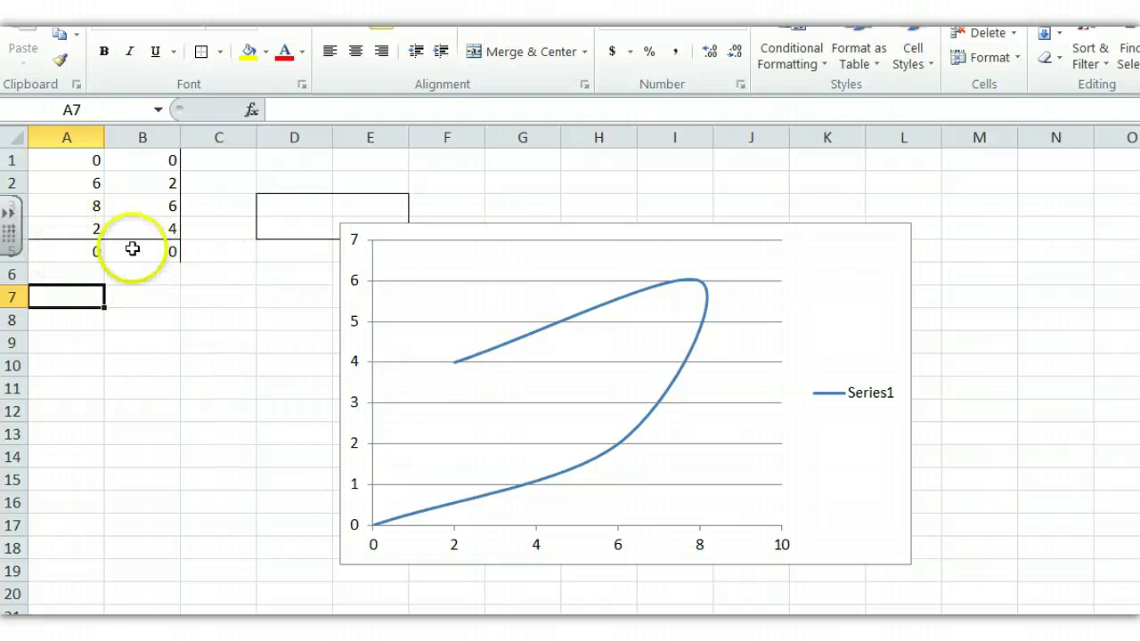
- Extend the chart's data range to row 5, narrow the chart, and shift the plot area and chart right
{"action": "left_click", "coordinate": [809, 319]}
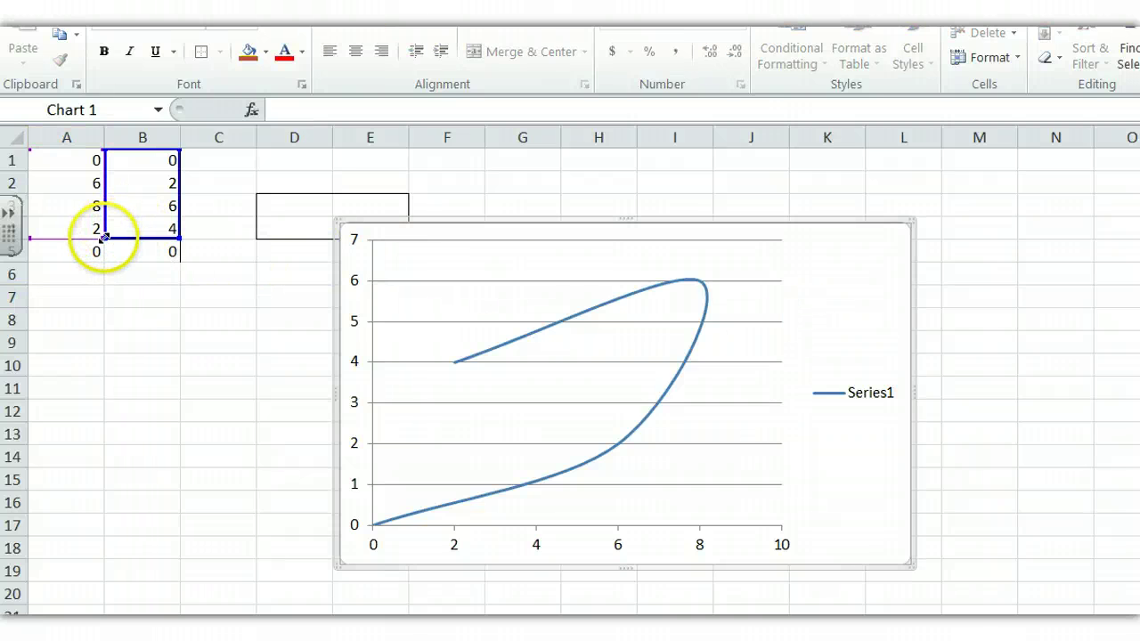
{"action": "left_click_drag", "start_coordinate": [105, 238], "coordinate": [104, 258]}
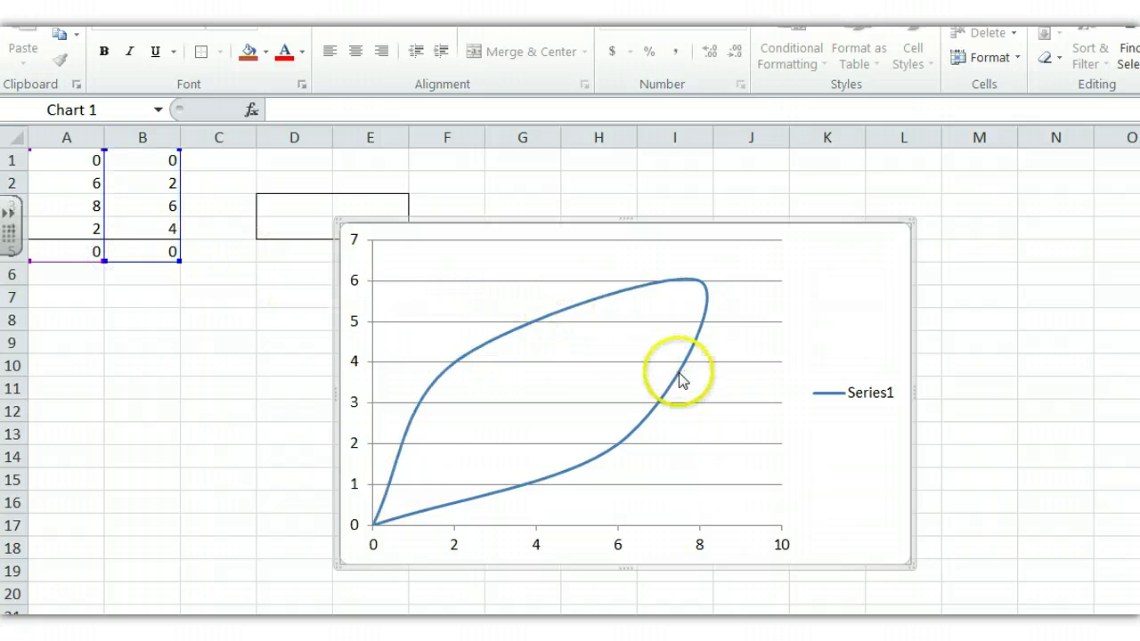
{"action": "mouse_move", "coordinate": [681, 379]}
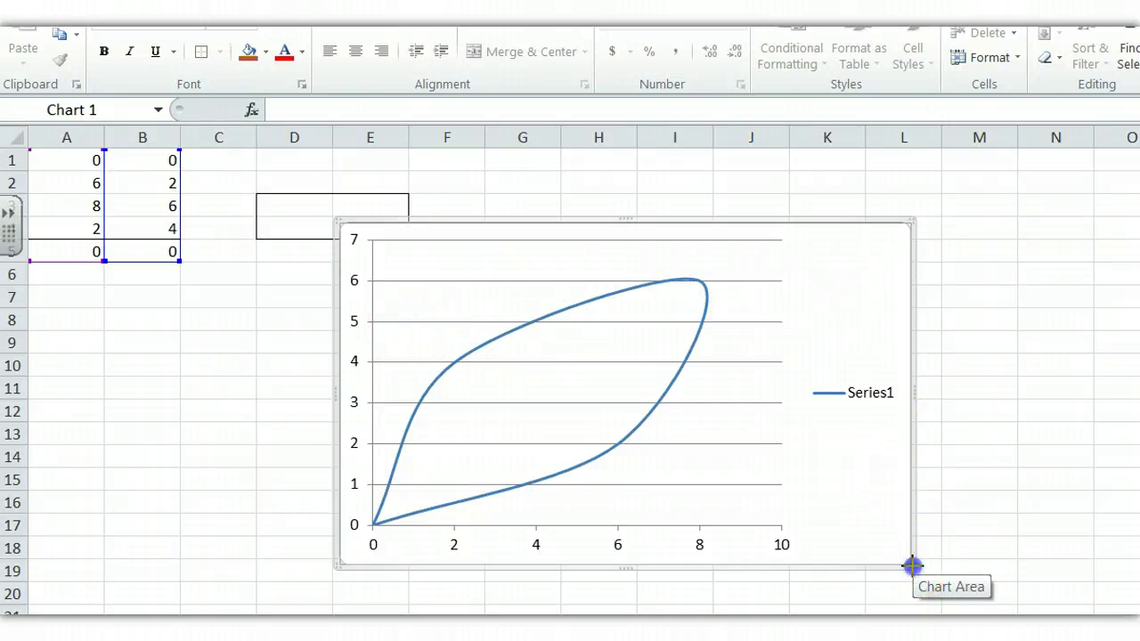
{"action": "left_click_drag", "start_coordinate": [911, 566], "coordinate": [737, 566]}
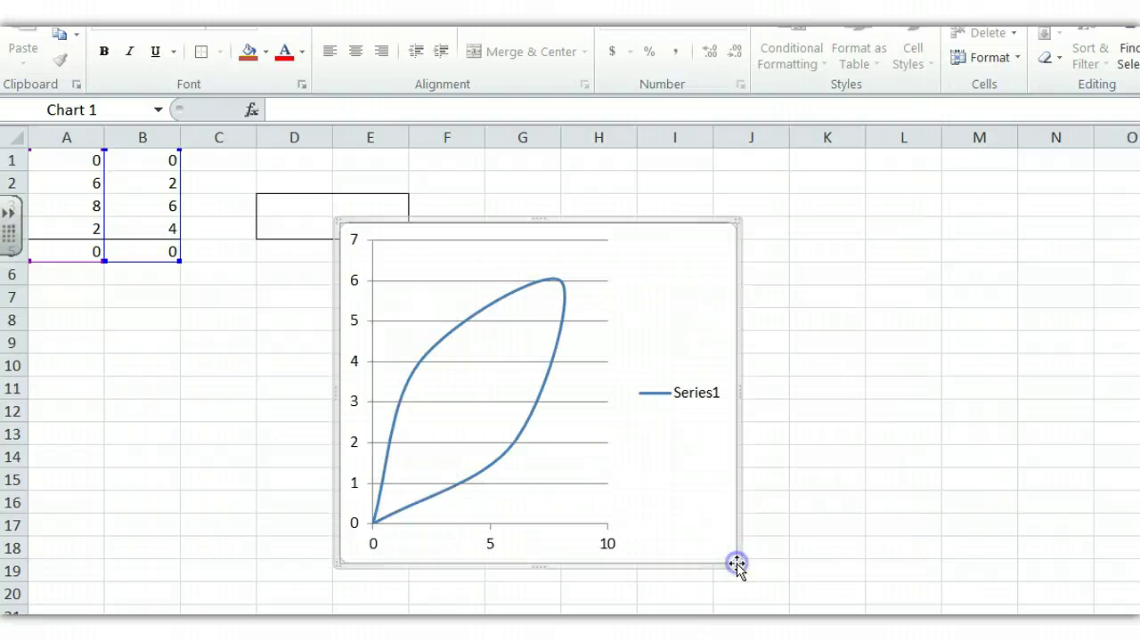
{"action": "left_click_drag", "start_coordinate": [456, 252], "coordinate": [603, 285]}
{"action": "left_click_drag", "start_coordinate": [424, 272], "coordinate": [527, 268]}
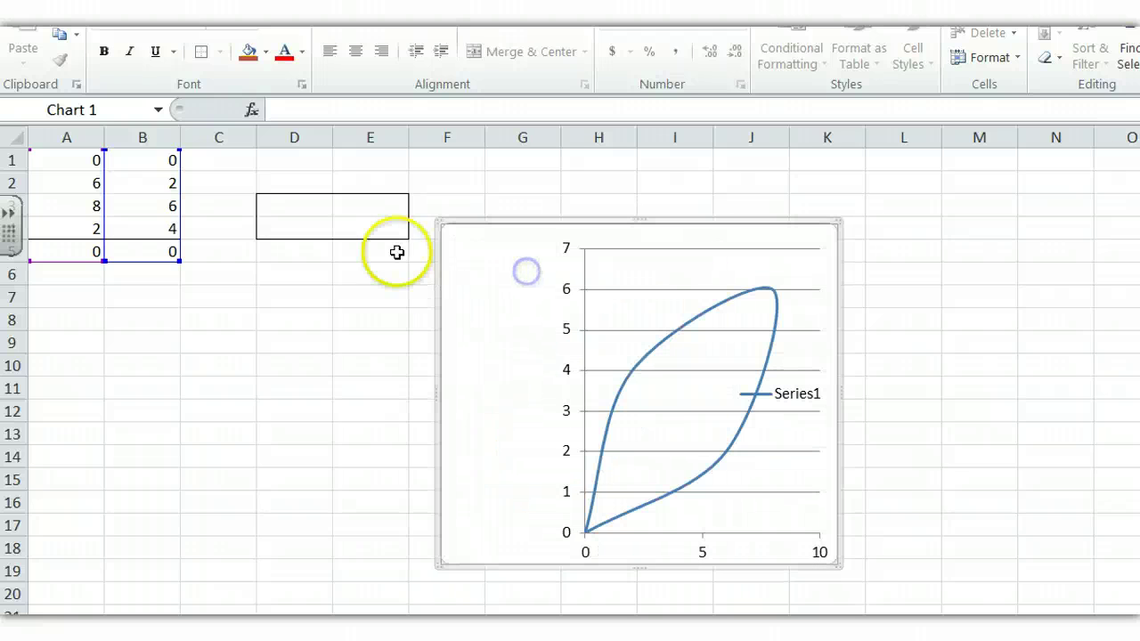
{"action": "left_click", "coordinate": [282, 207]}
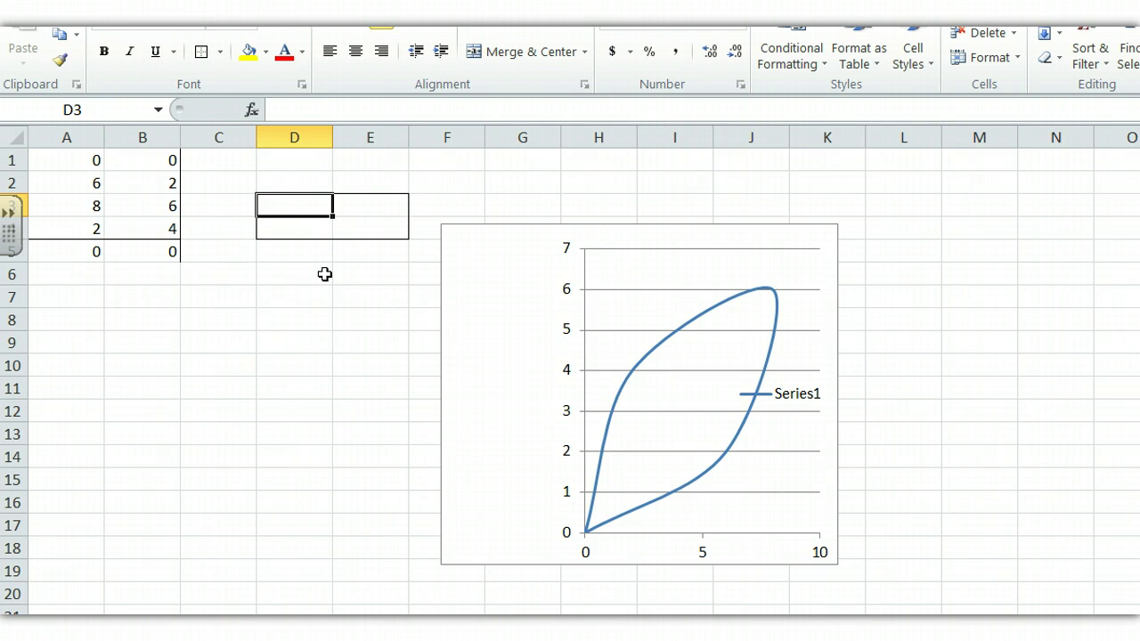
- Enter 1, 0 in D3:E3 and 0, 1 in D4:E4 to form an identity matrix
{"action": "type", "text": "1"}
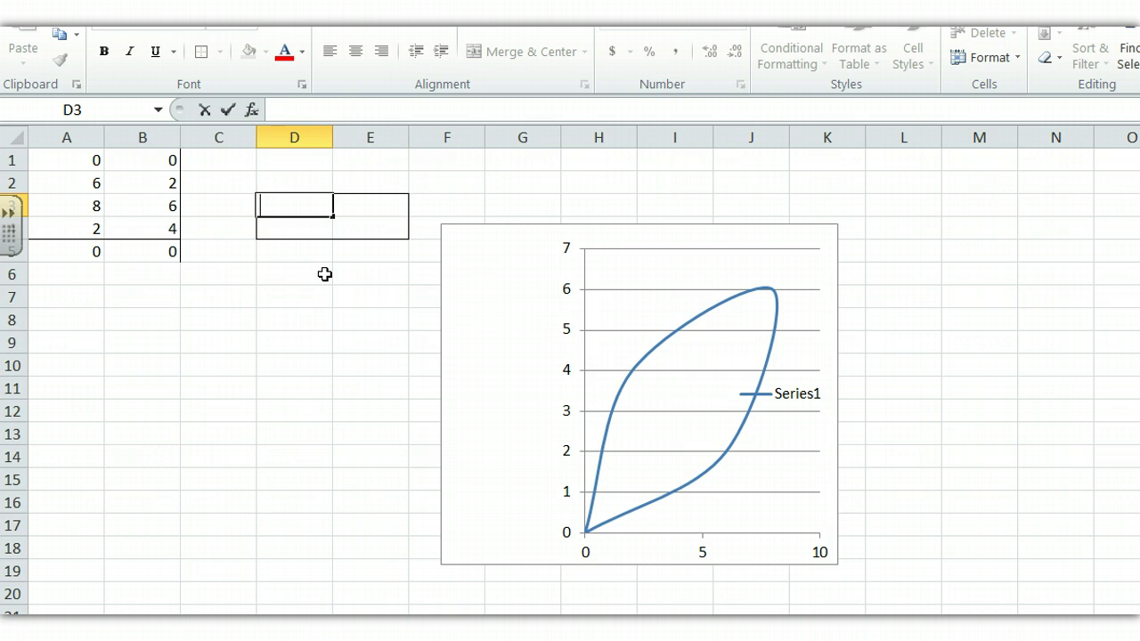
{"action": "key", "text": "Tab"}
{"action": "type", "text": "0"}
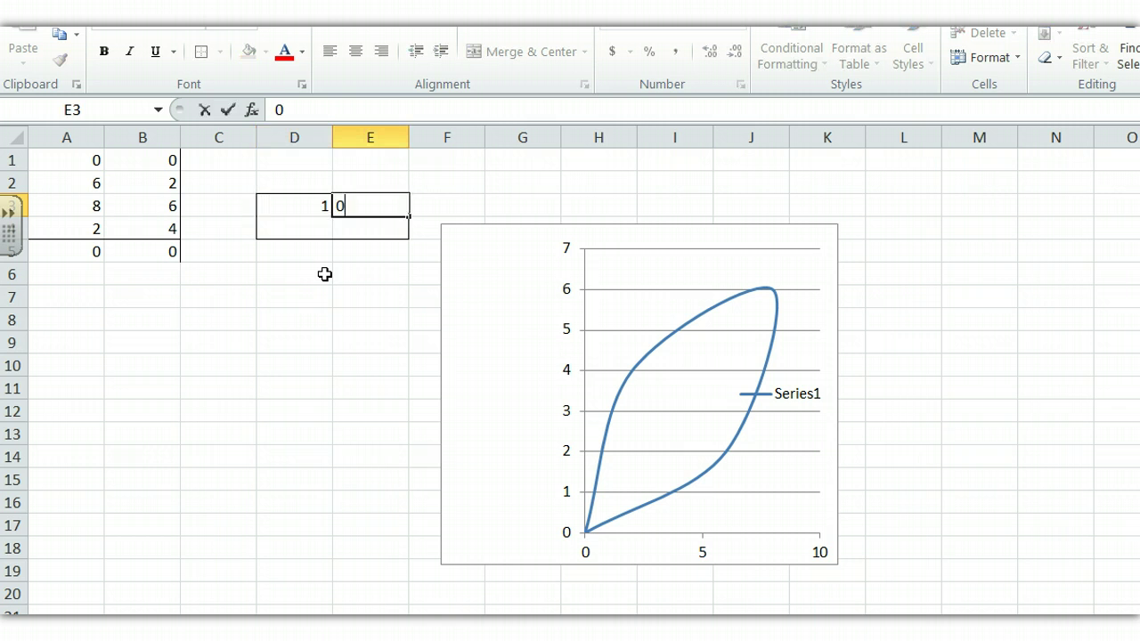
{"action": "key", "text": "Return"}
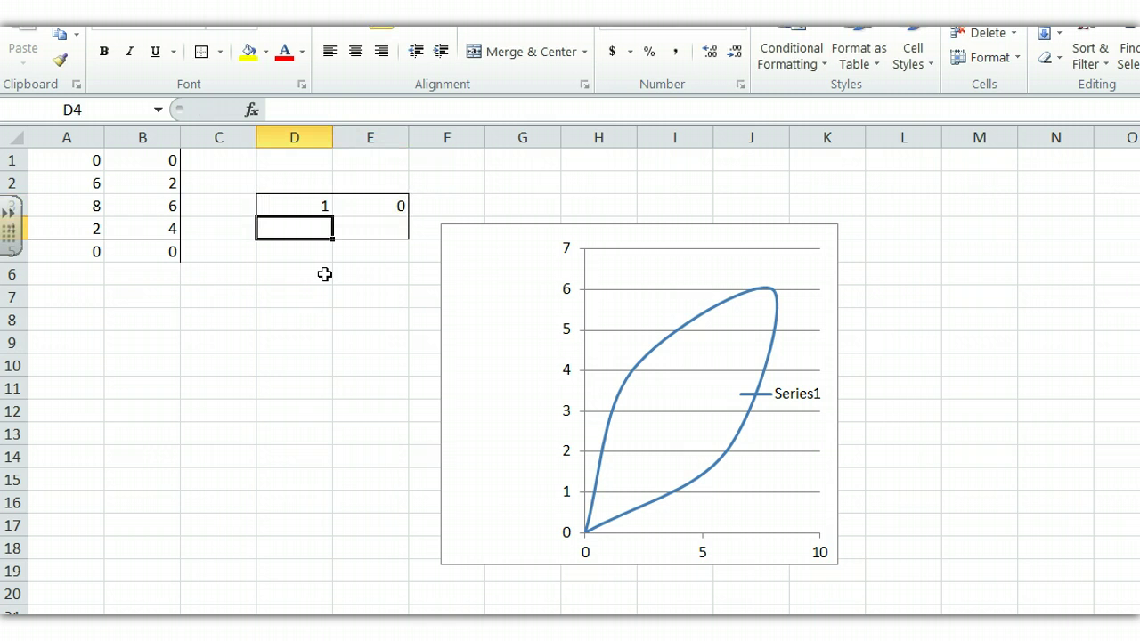
{"action": "type", "text": "0"}
{"action": "key", "text": "Tab"}
{"action": "type", "text": "1"}
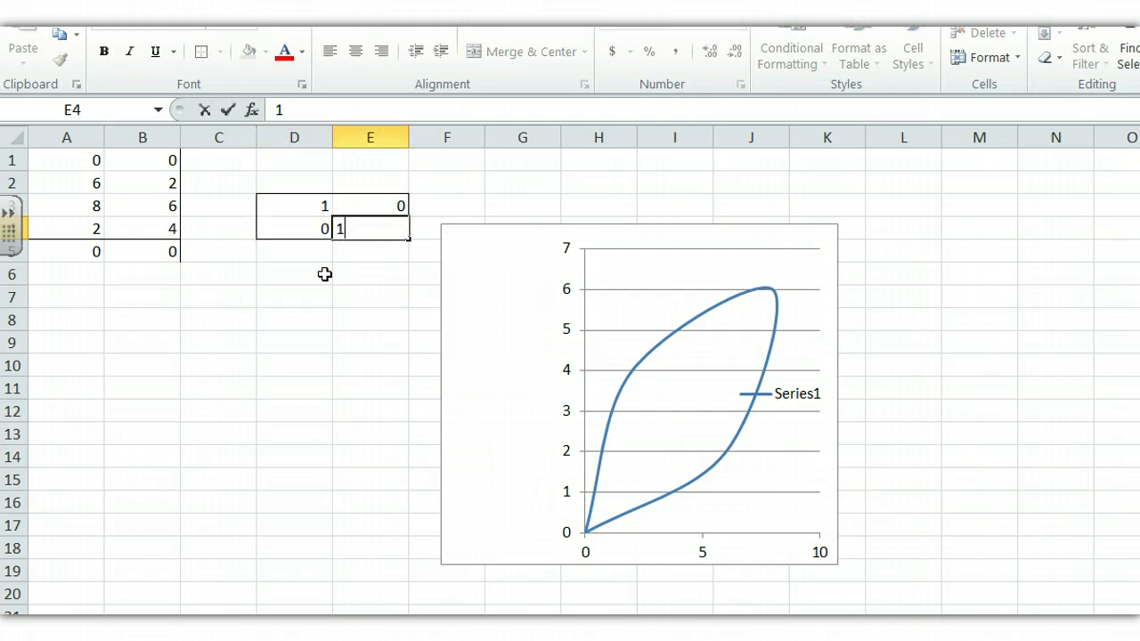
{"action": "key", "text": "Return"}
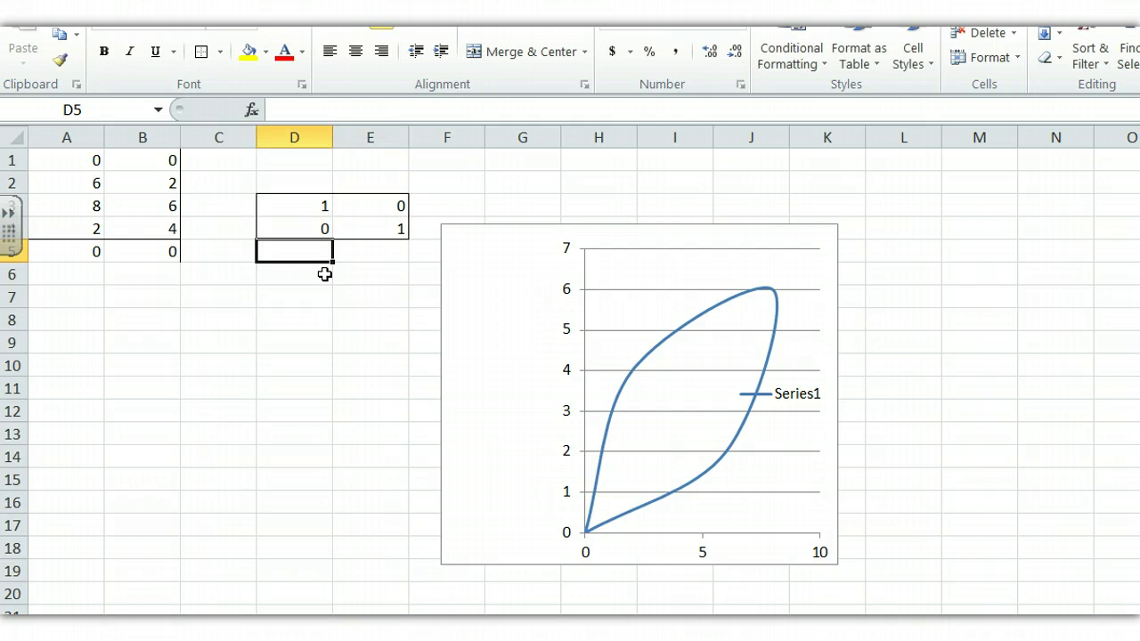
{"action": "left_click", "coordinate": [276, 280]}
- Enter the formula =A1*D3+B1*D4 in cell A6
{"action": "left_click", "coordinate": [93, 279]}
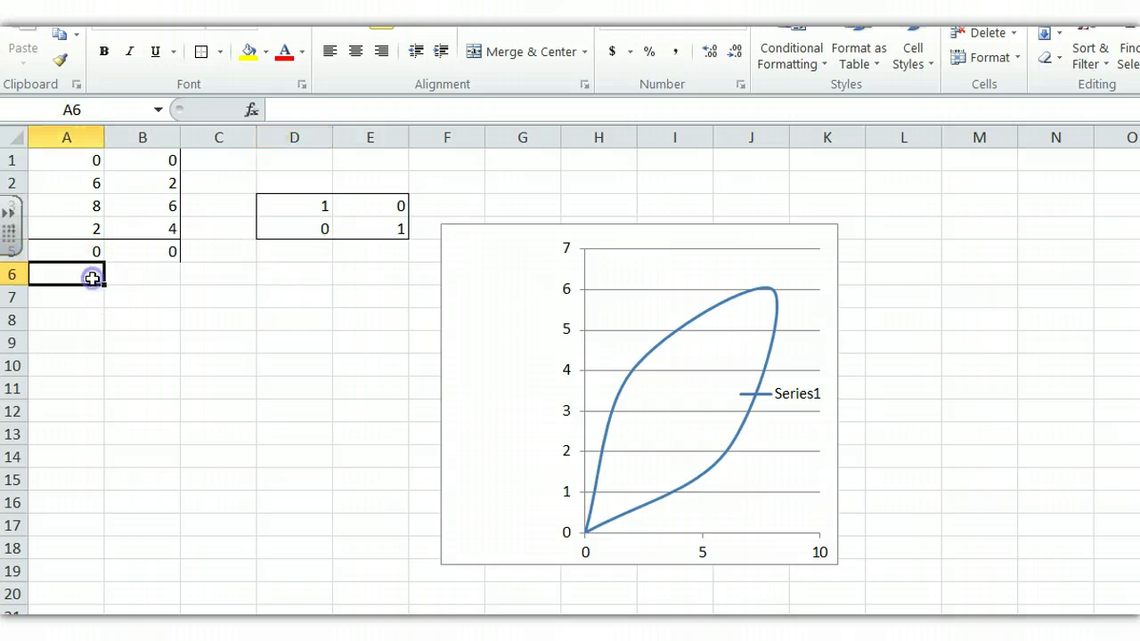
{"action": "left_click", "coordinate": [283, 107]}
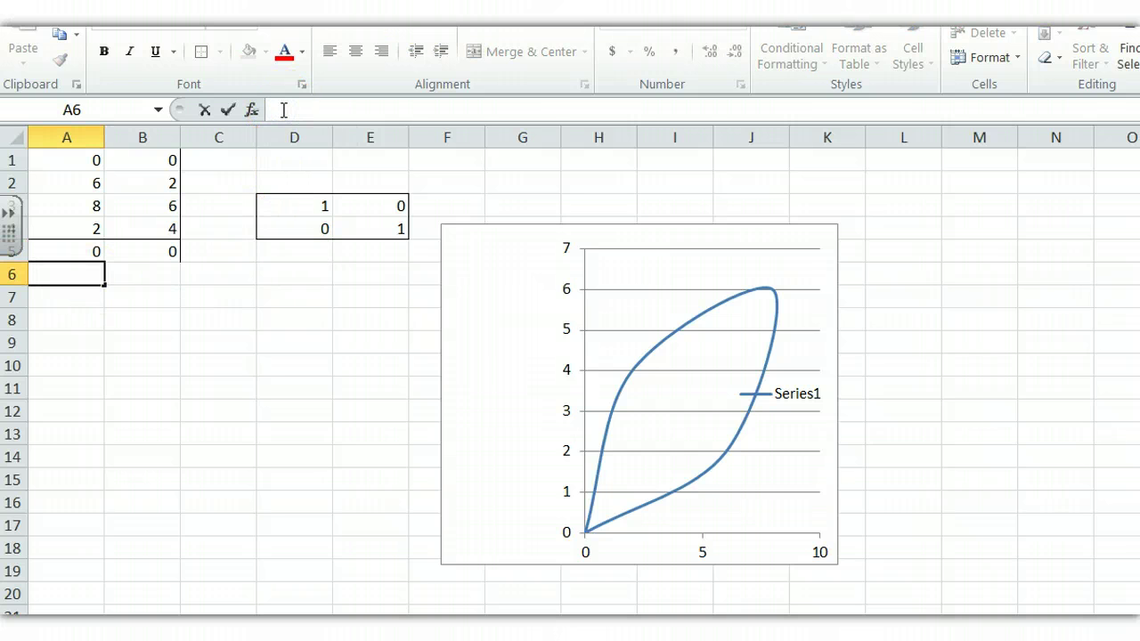
{"action": "type", "text": "="}
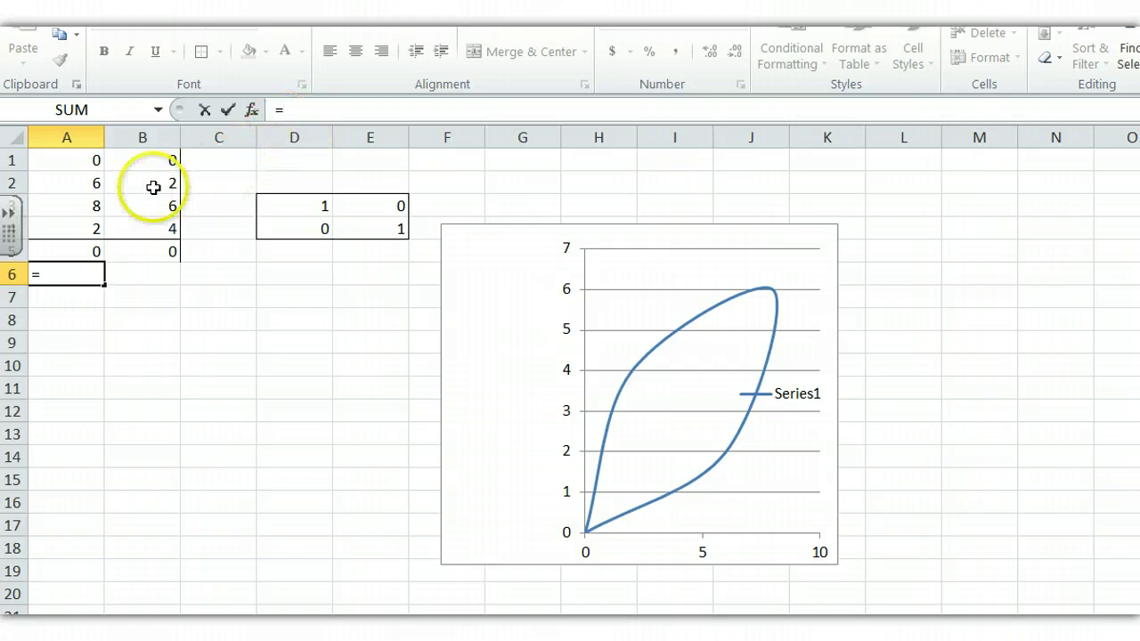
{"action": "left_click", "coordinate": [90, 160]}
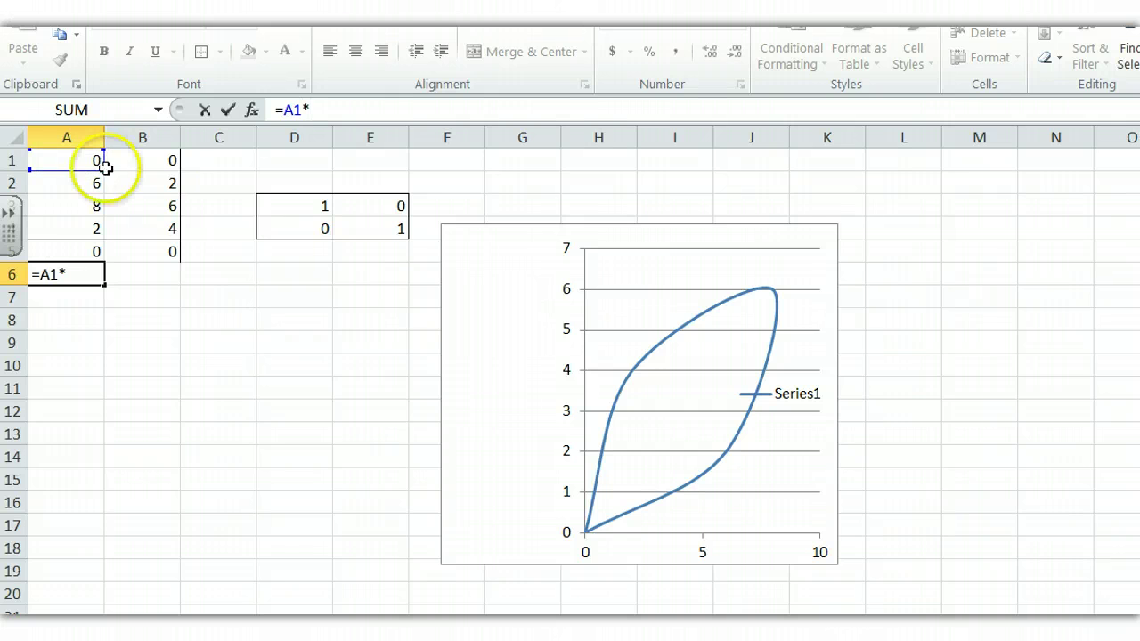
{"action": "left_click", "coordinate": [287, 205]}
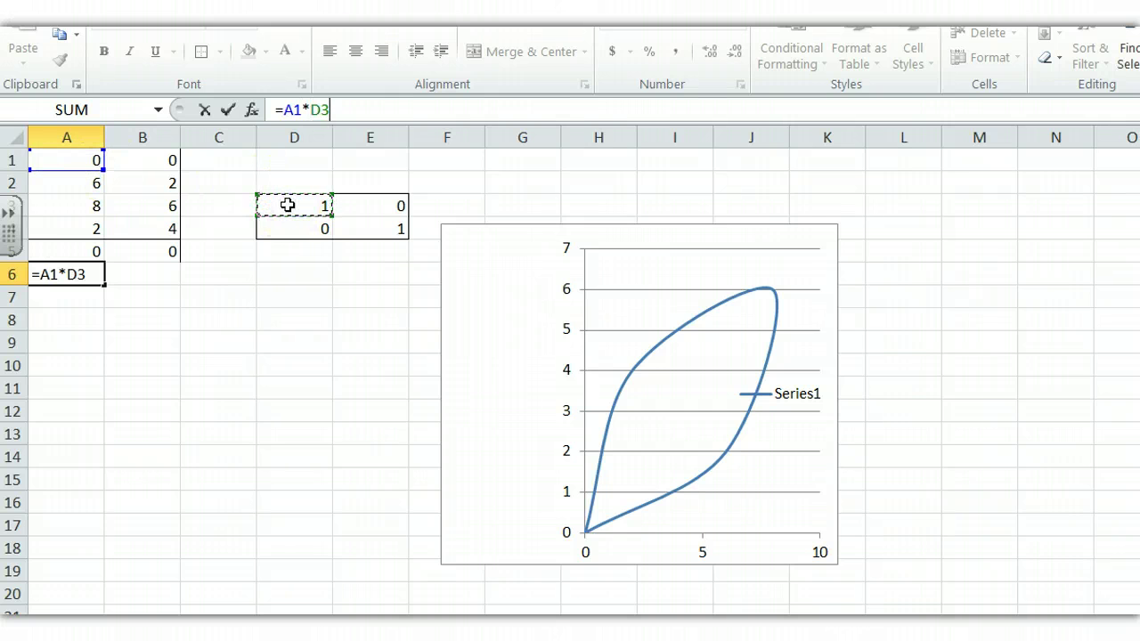
{"action": "type", "text": "+"}
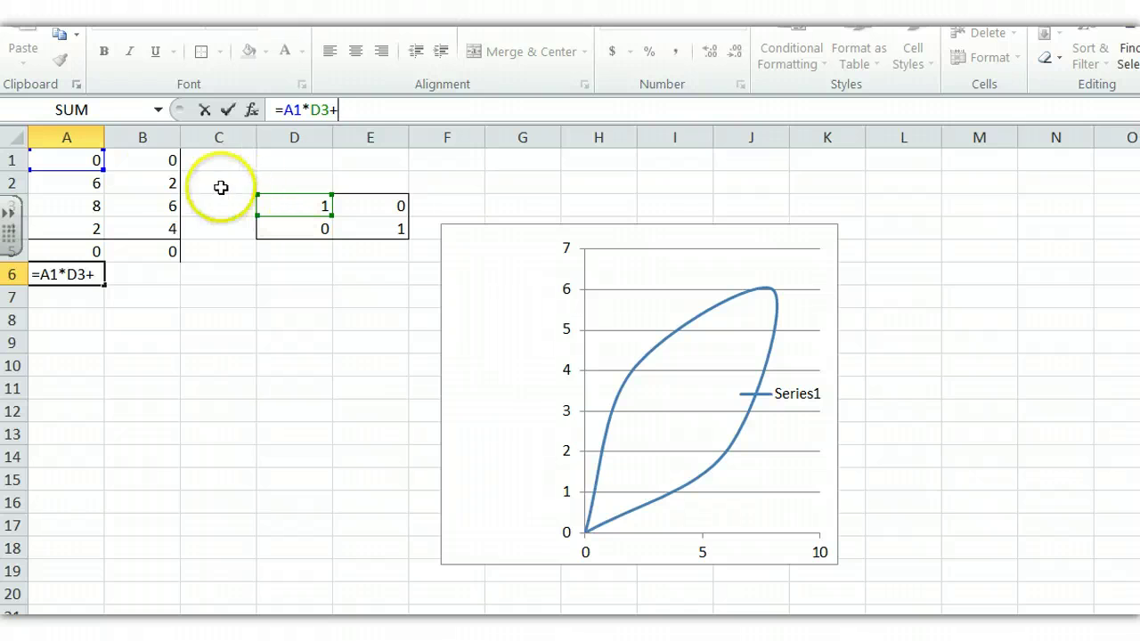
{"action": "left_click", "coordinate": [147, 159]}
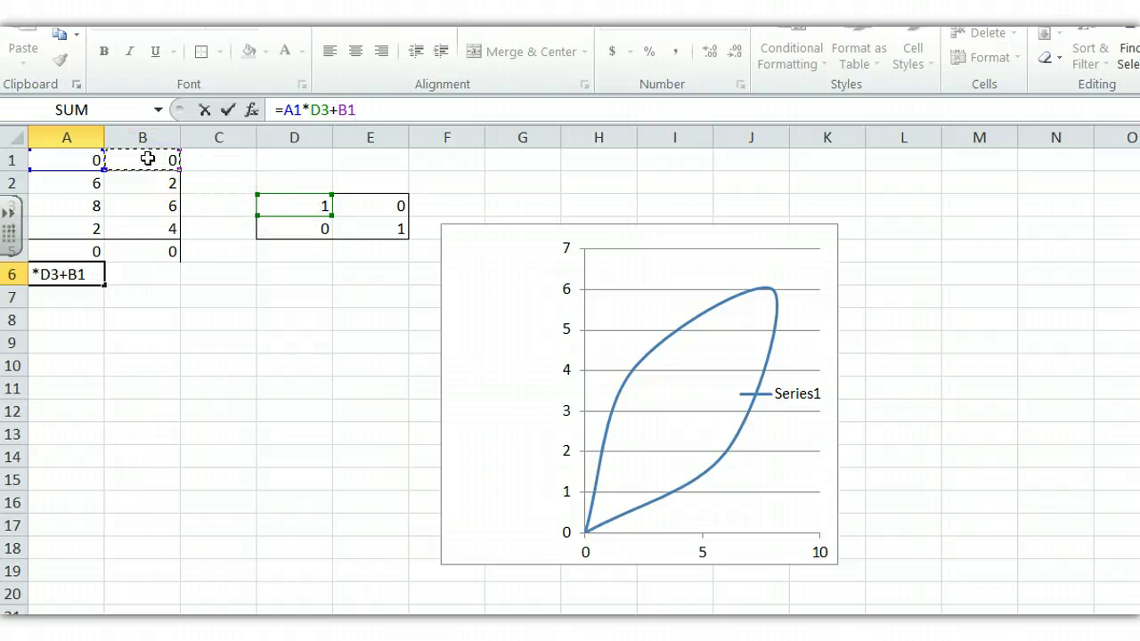
{"action": "left_click", "coordinate": [284, 228]}
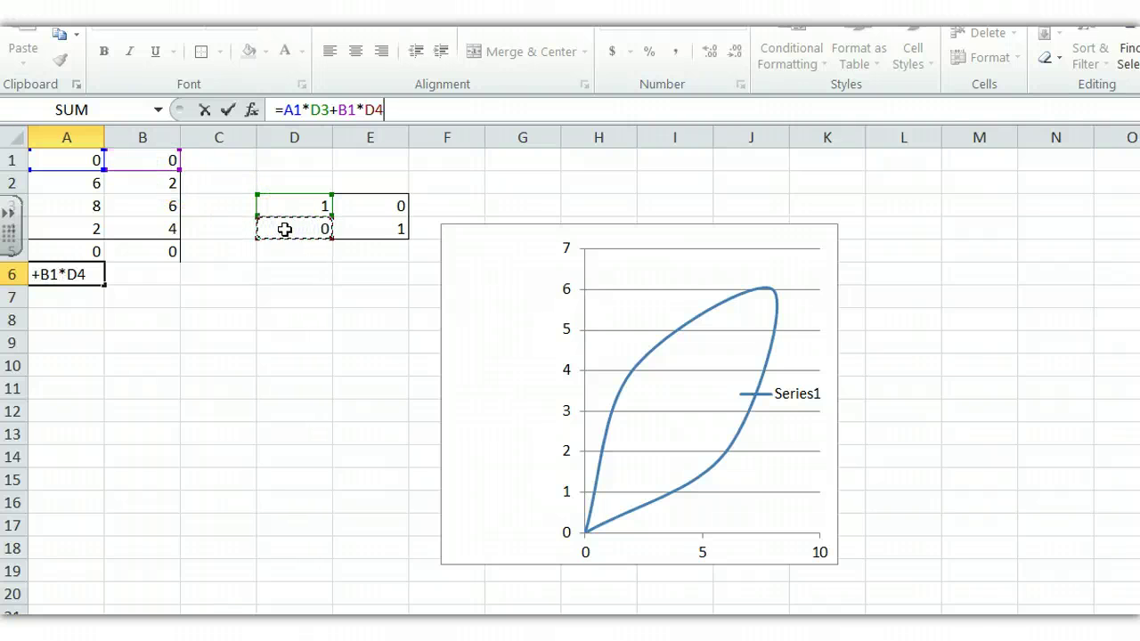
{"action": "left_click", "coordinate": [229, 110]}
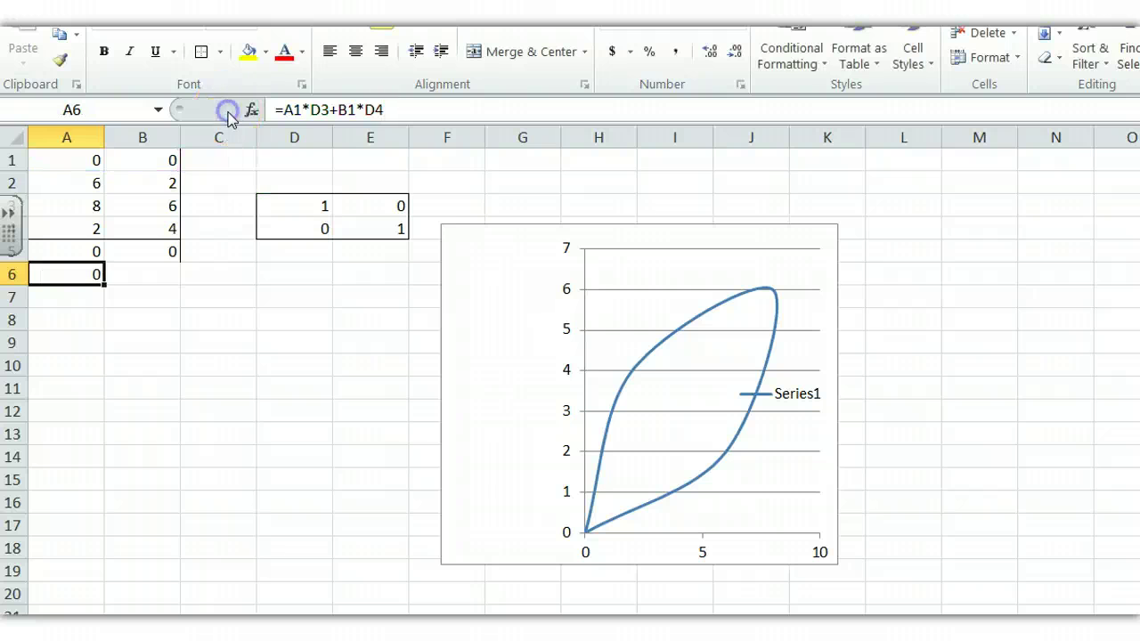
- Enter the formula =A1*E3+B1*E4 in cell B6
{"action": "left_click", "coordinate": [157, 272]}
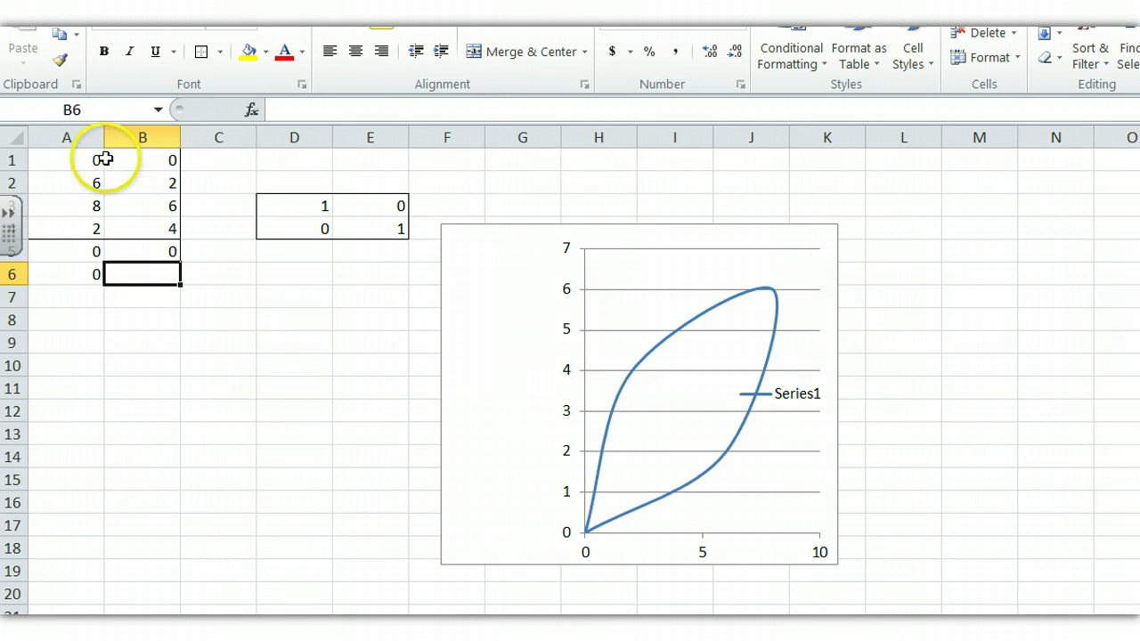
{"action": "type", "text": "="}
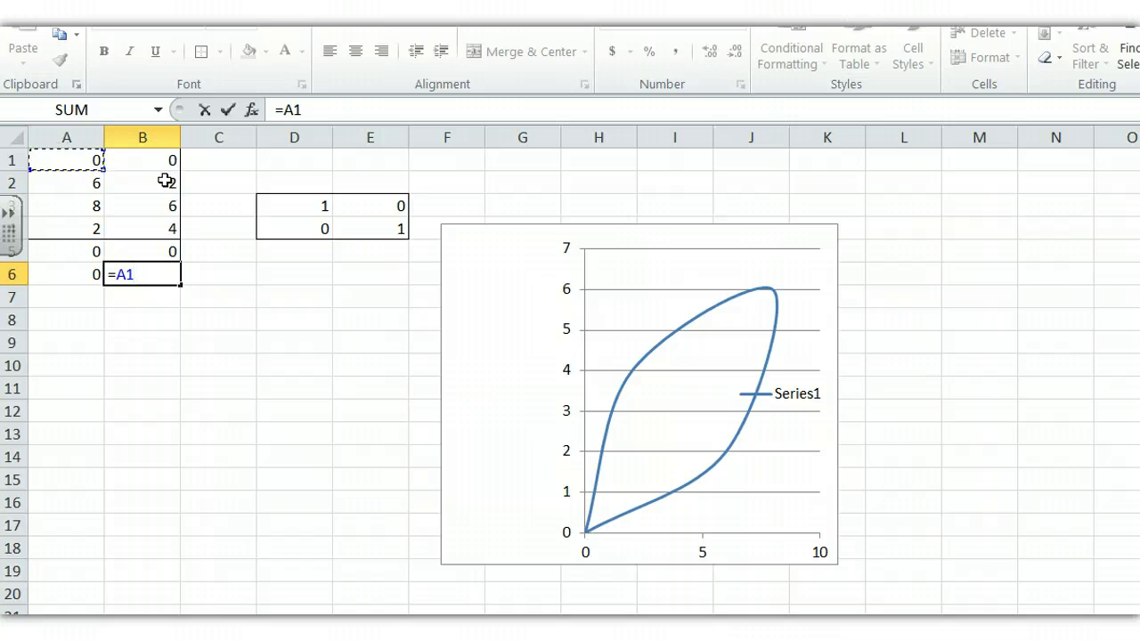
{"action": "left_click", "coordinate": [369, 209]}
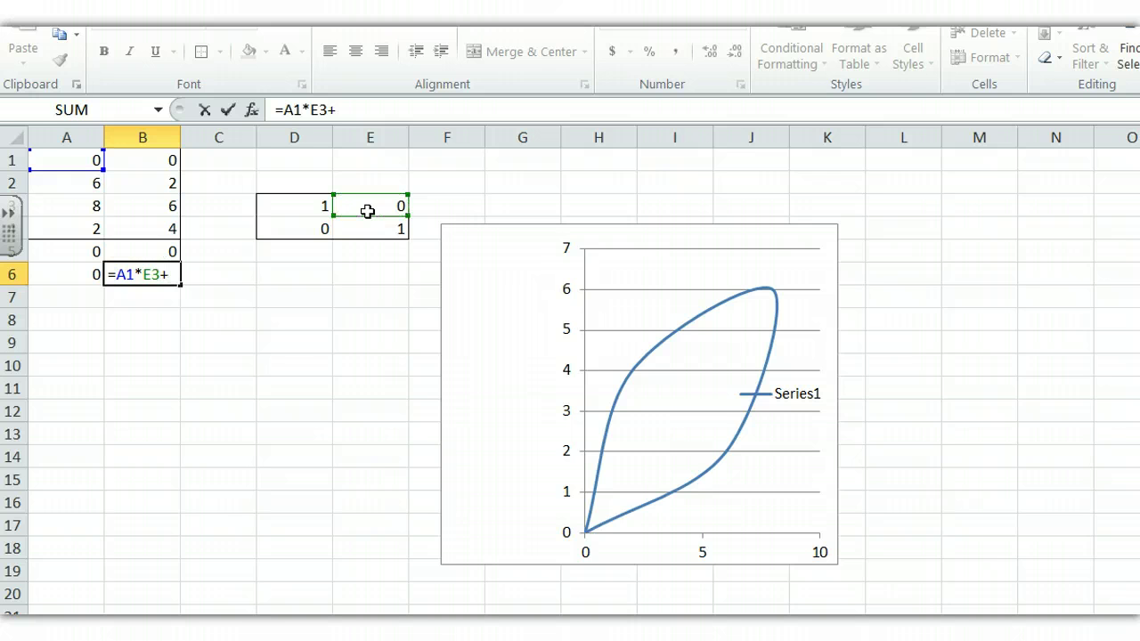
{"action": "left_click", "coordinate": [132, 164]}
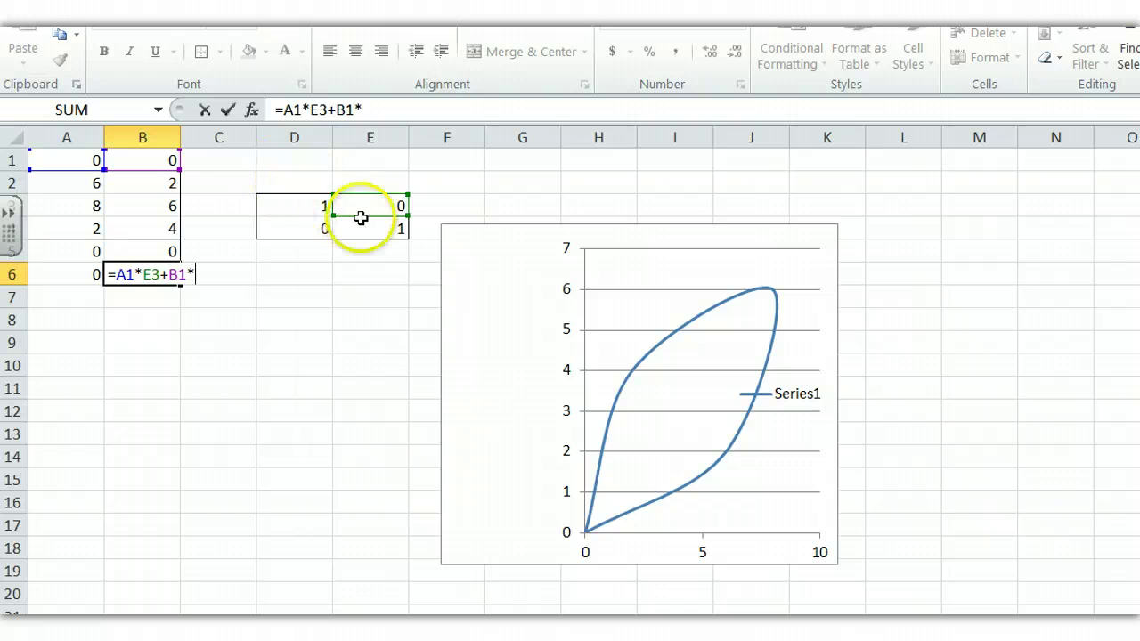
{"action": "left_click", "coordinate": [389, 232]}
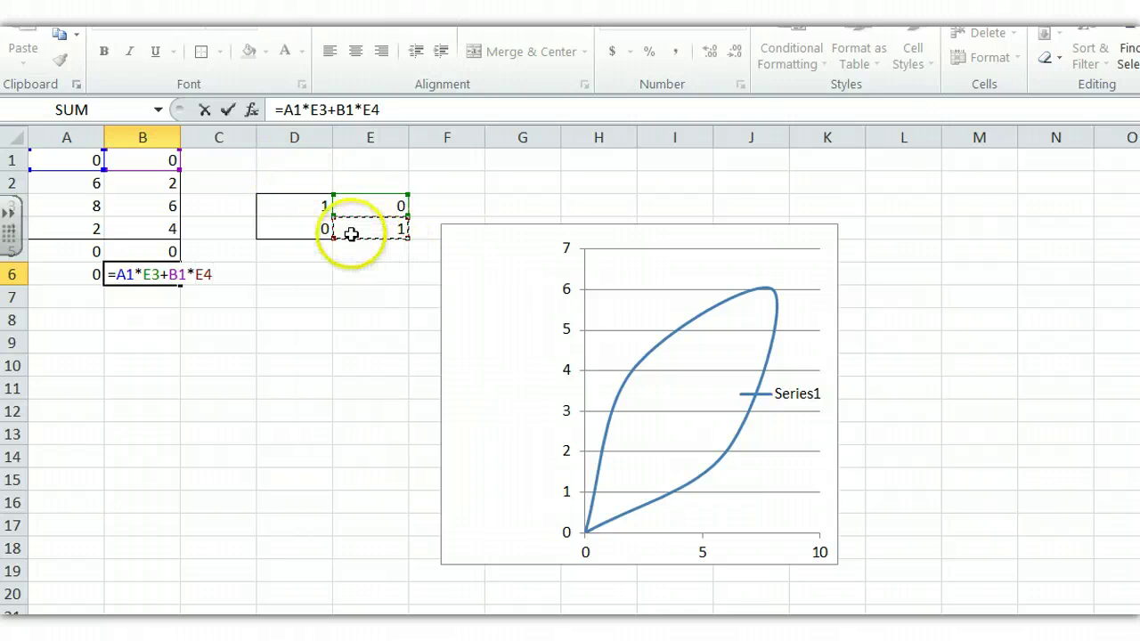
{"action": "left_click", "coordinate": [227, 110]}
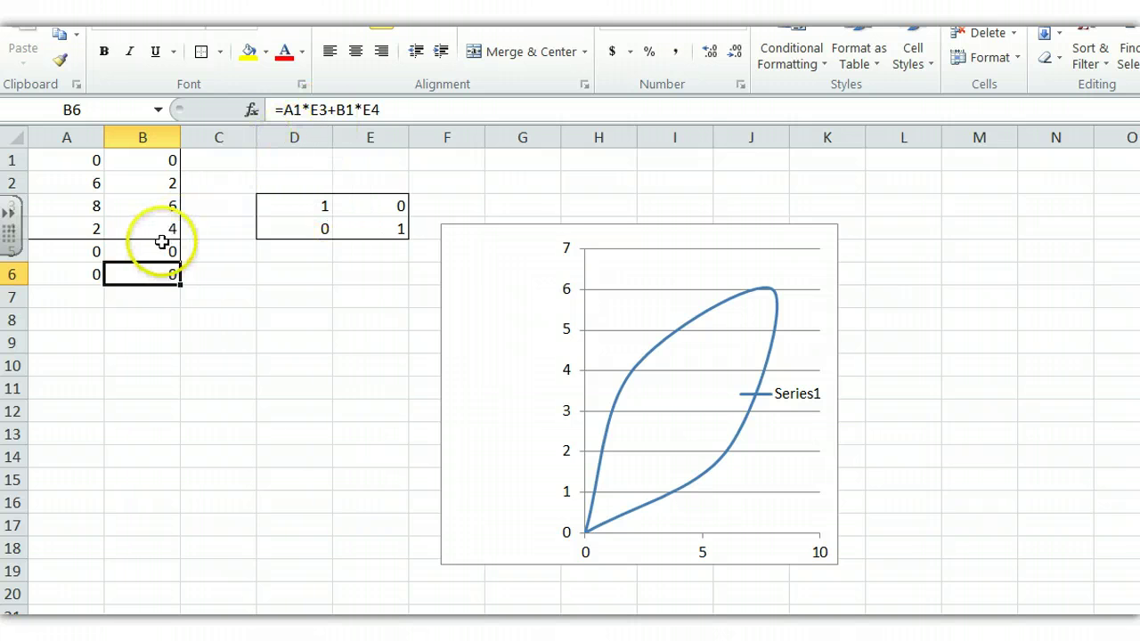
- Make B6's matrix references row-absolute so it reads =A1*E$3+B1*E$4
{"action": "left_click", "coordinate": [321, 110]}
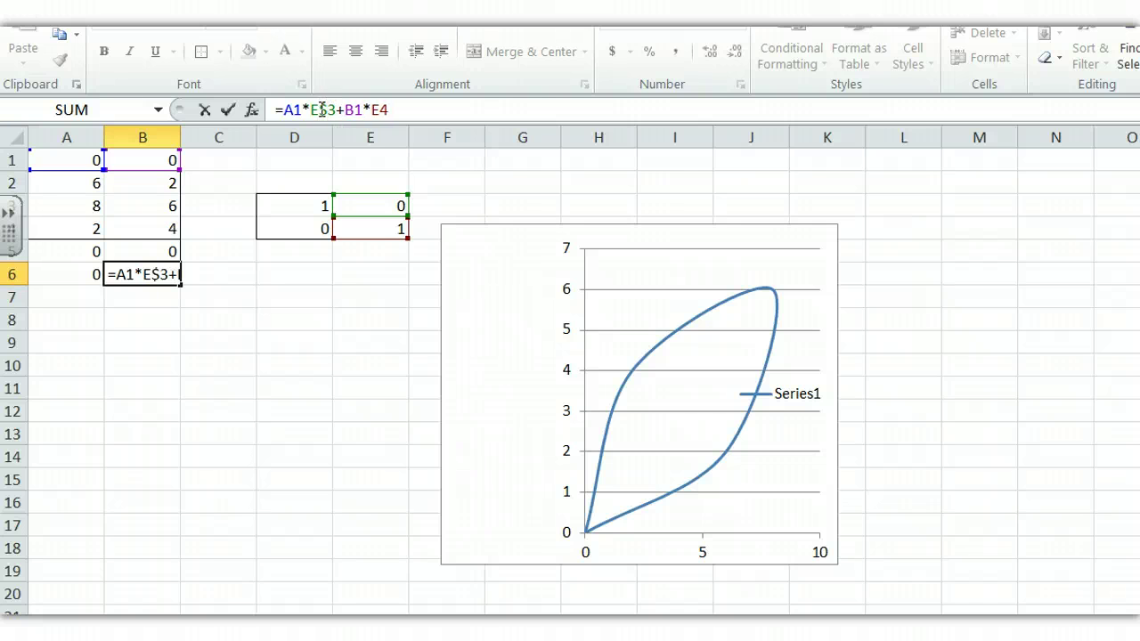
{"action": "left_click", "coordinate": [381, 109]}
{"action": "left_click", "coordinate": [222, 109]}
- Change A6 to =A1*D$3+B1*D$4 and select A6:B6
{"action": "left_click", "coordinate": [46, 277]}
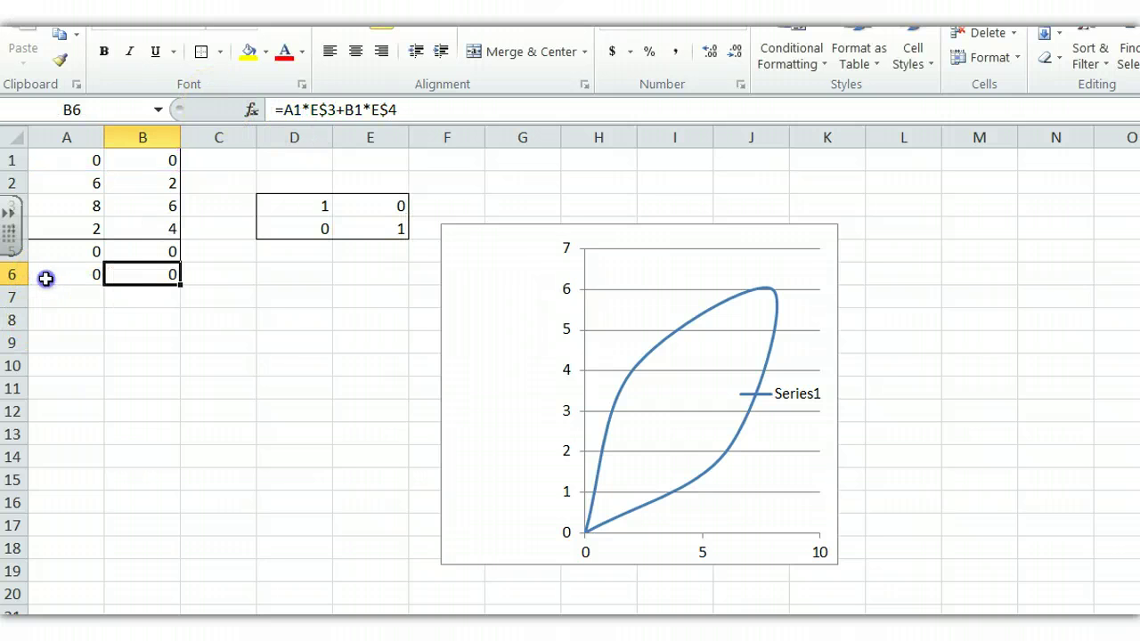
{"action": "left_click", "coordinate": [321, 109]}
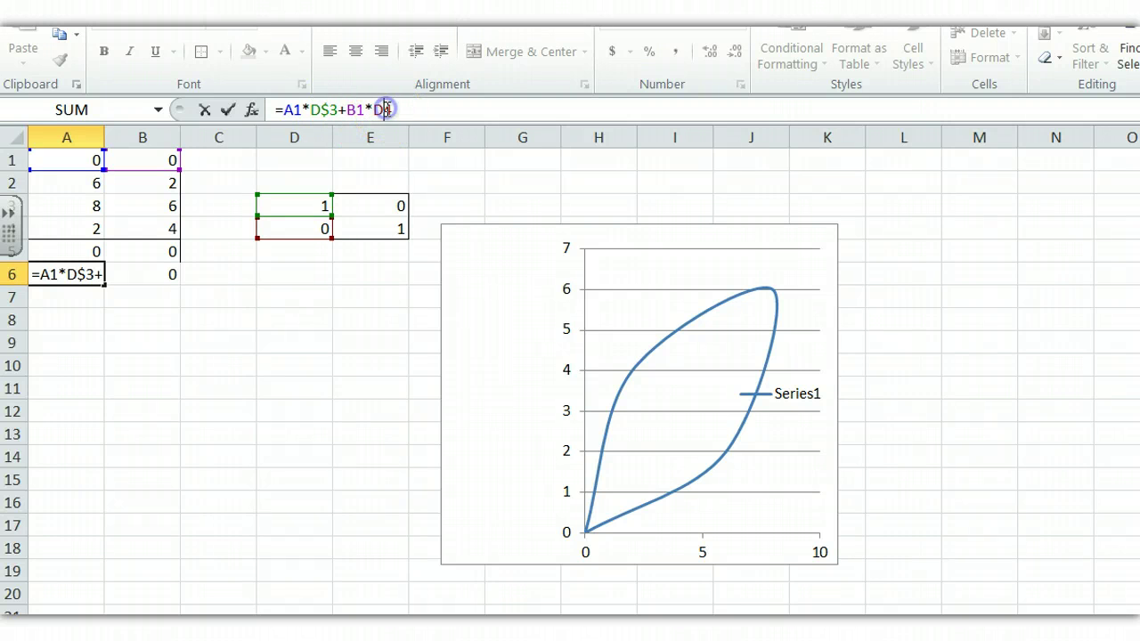
{"action": "left_click", "coordinate": [389, 108]}
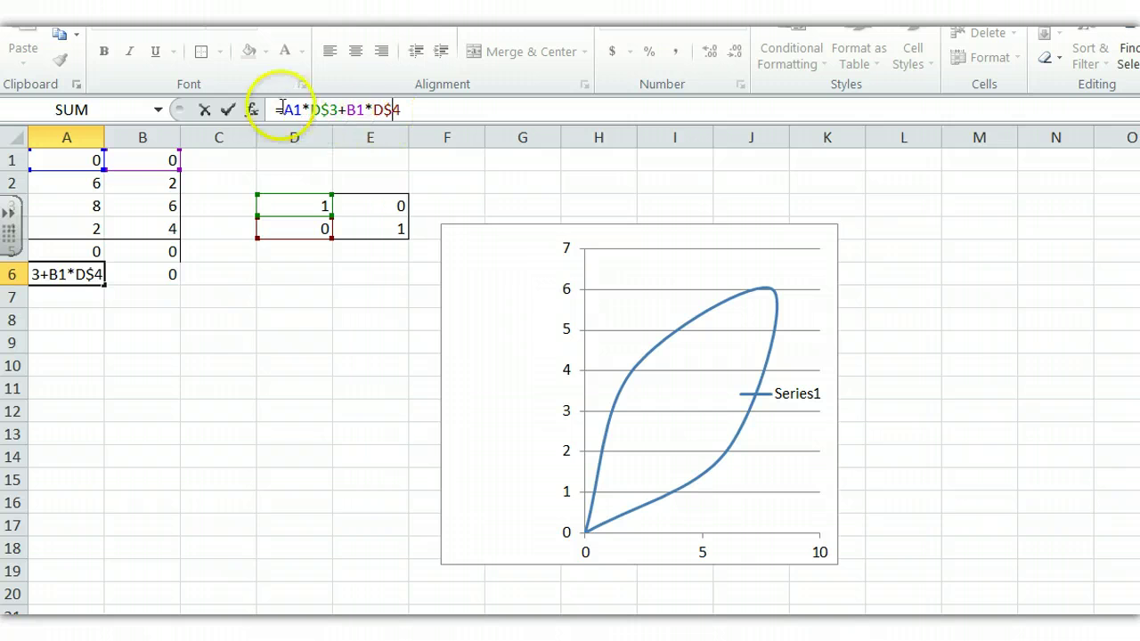
{"action": "left_click", "coordinate": [228, 110]}
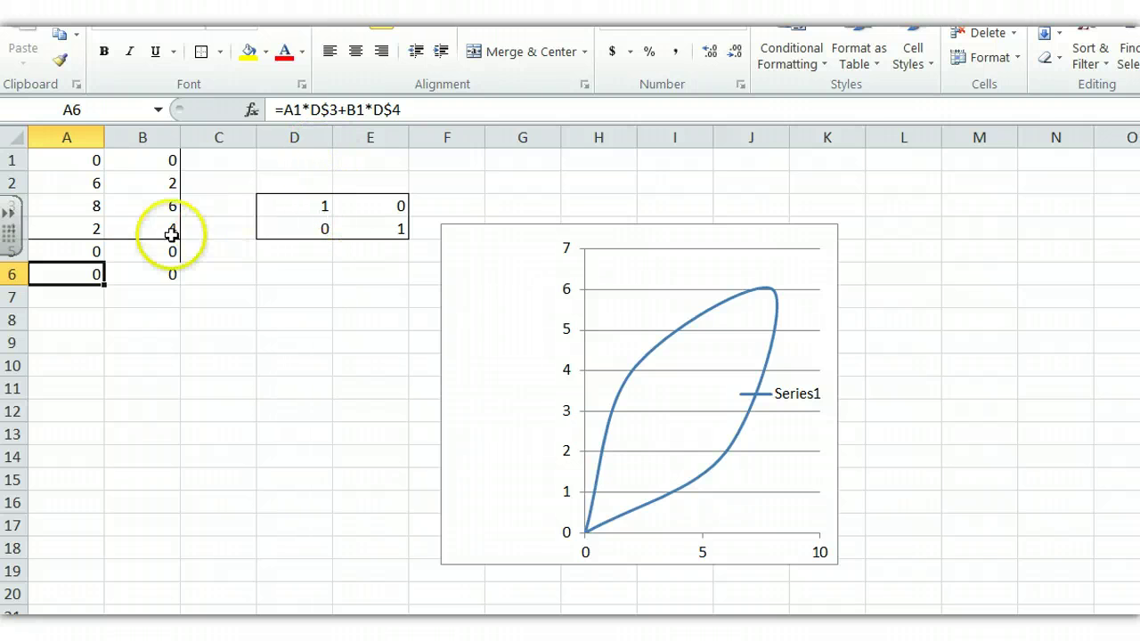
{"action": "mouse_move", "coordinate": [86, 272]}
{"action": "left_mouse_down"}
{"action": "mouse_move", "coordinate": [142, 271]}
{"action": "mouse_move", "coordinate": [175, 366]}
{"action": "left_mouse_up"}
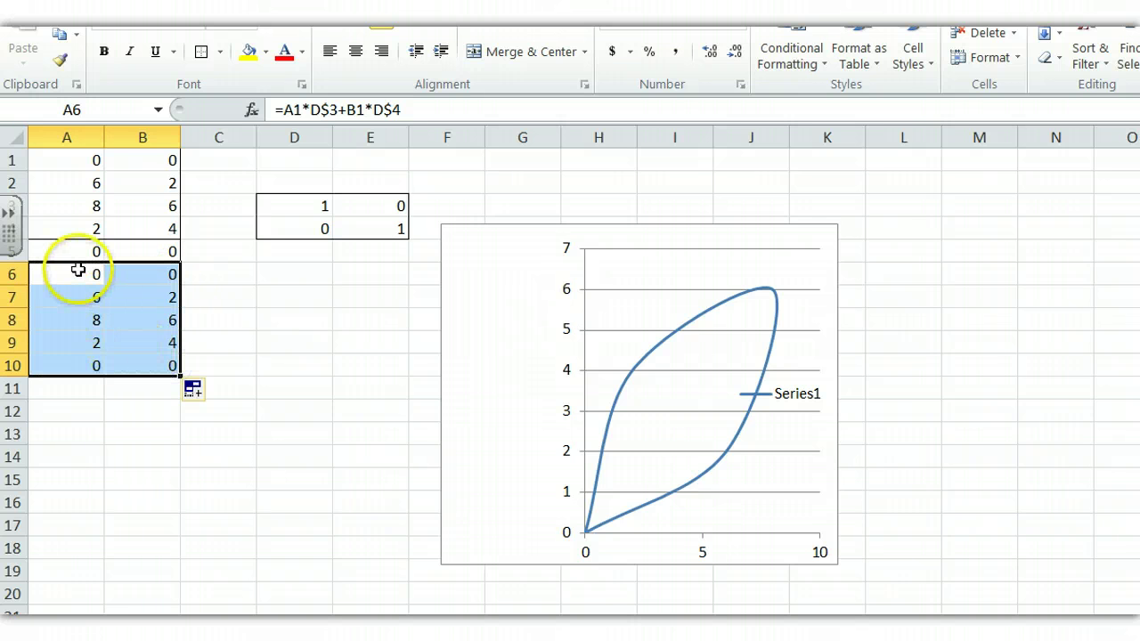
- Extend the chart's source range from row 5 down to row 10
{"action": "left_click", "coordinate": [505, 353]}
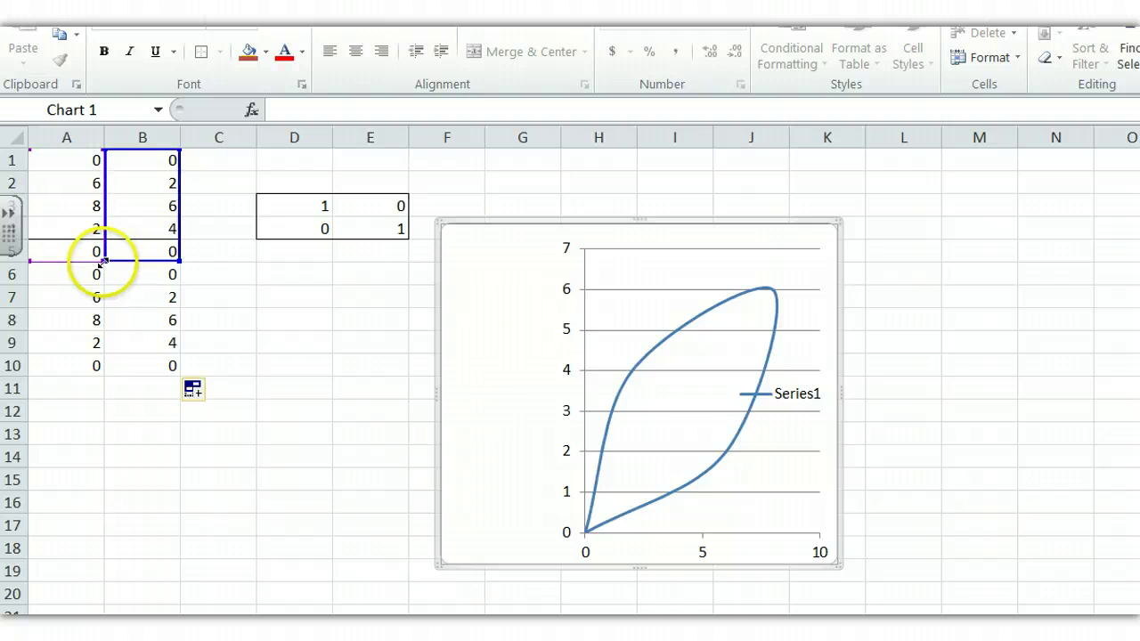
{"action": "left_click_drag", "start_coordinate": [105, 258], "coordinate": [89, 370]}
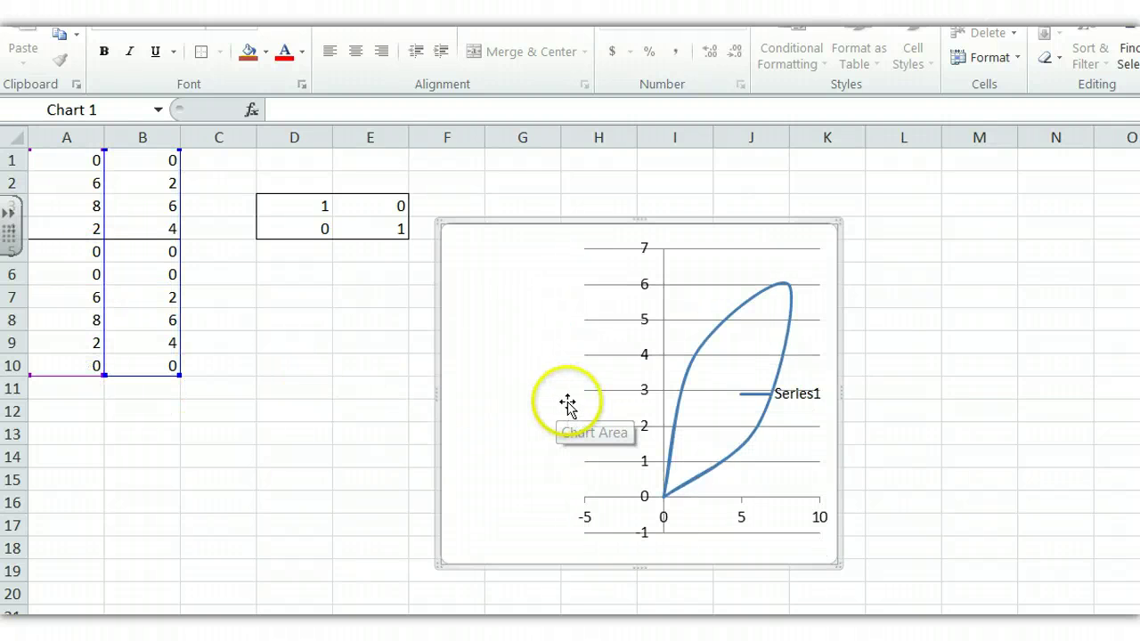
- Enter -1 in D3 so the chart adds a second loop mirrored to the left
{"action": "left_click", "coordinate": [309, 212]}
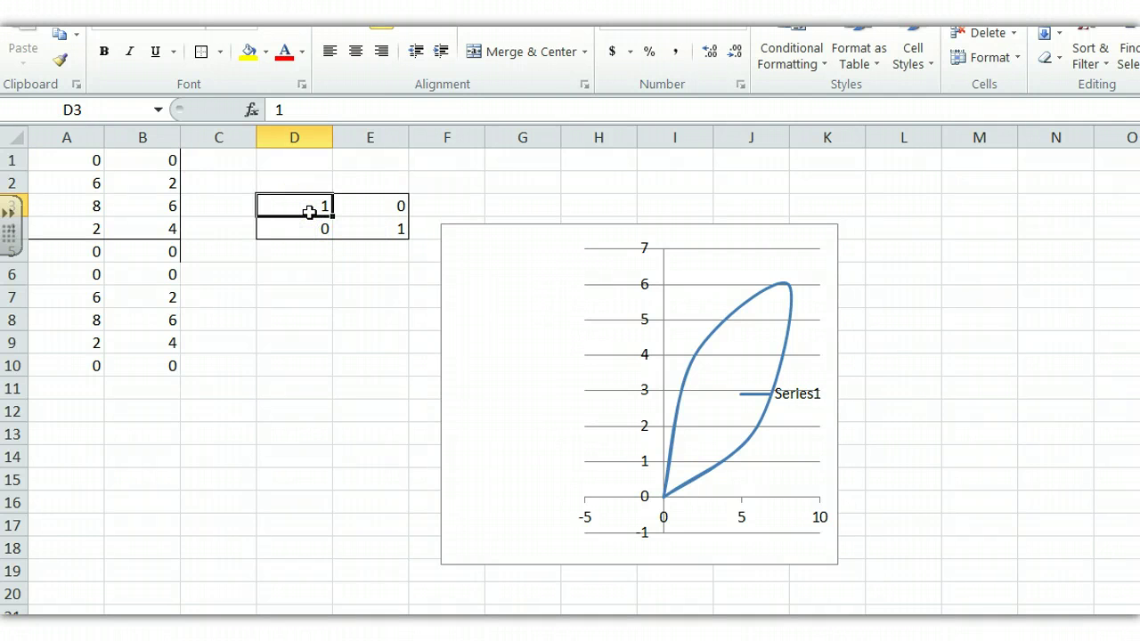
{"action": "type", "text": "-1"}
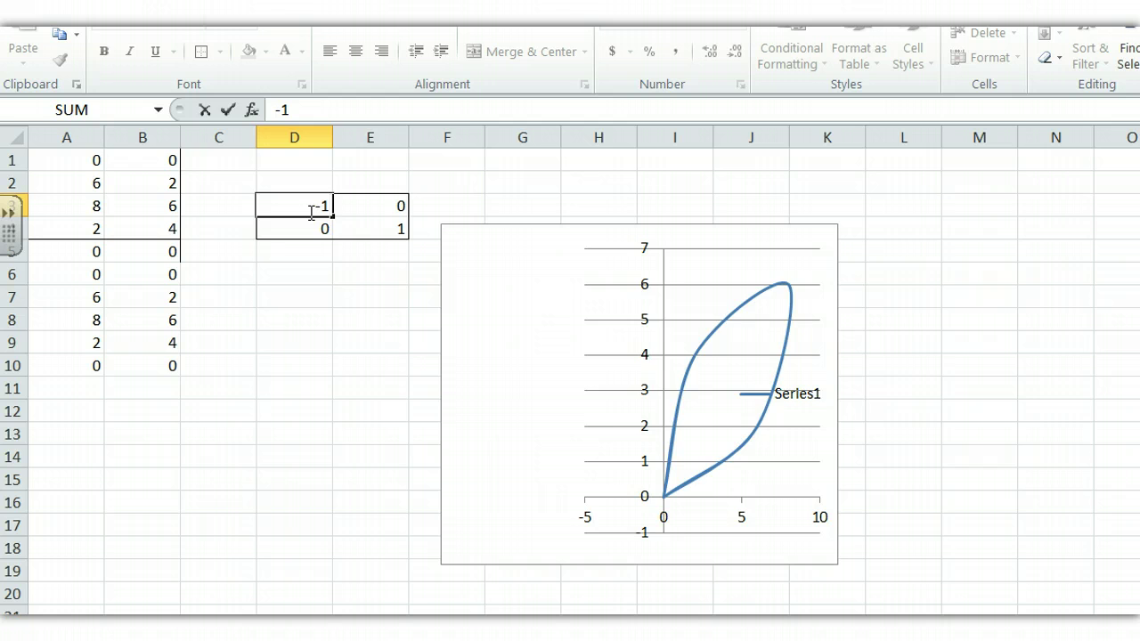
{"action": "key", "text": "Return"}
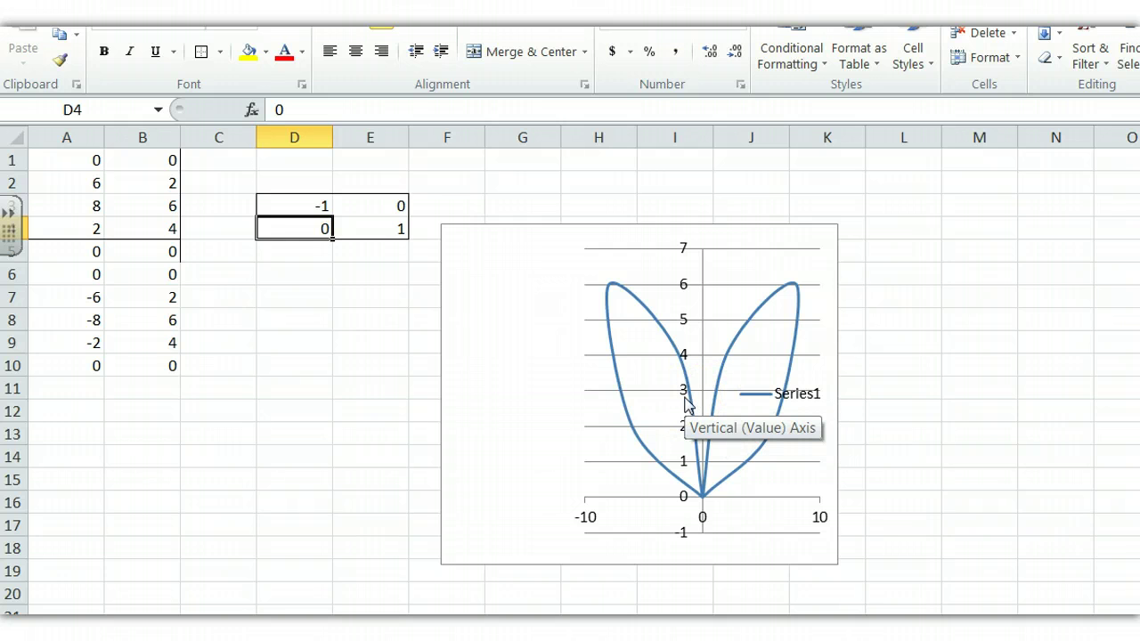
- Reset D3 to 1 and set E4 to -1, flipping the copied loop below the x-axis
{"action": "left_click", "coordinate": [298, 205]}
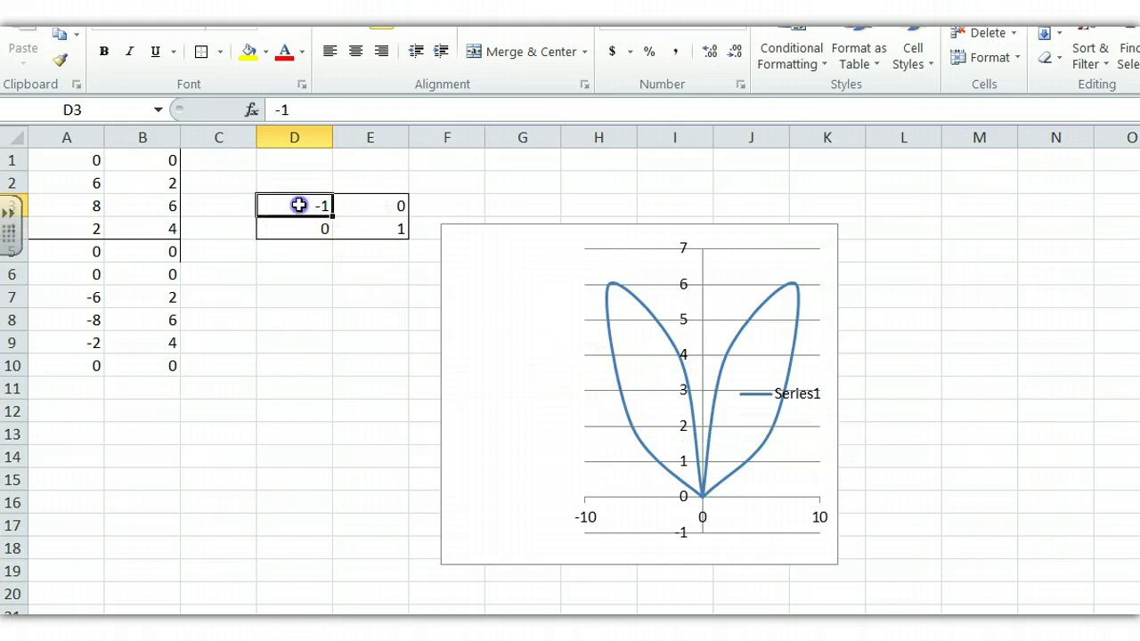
{"action": "type", "text": "1"}
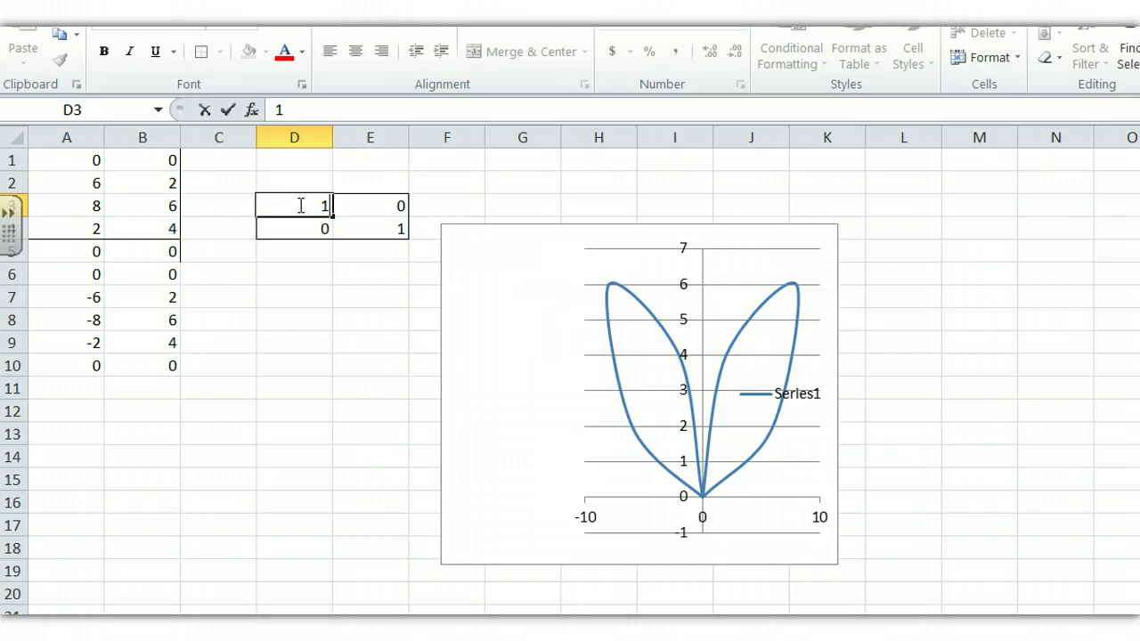
{"action": "key", "text": "Tab"}
{"action": "key", "text": "Down"}
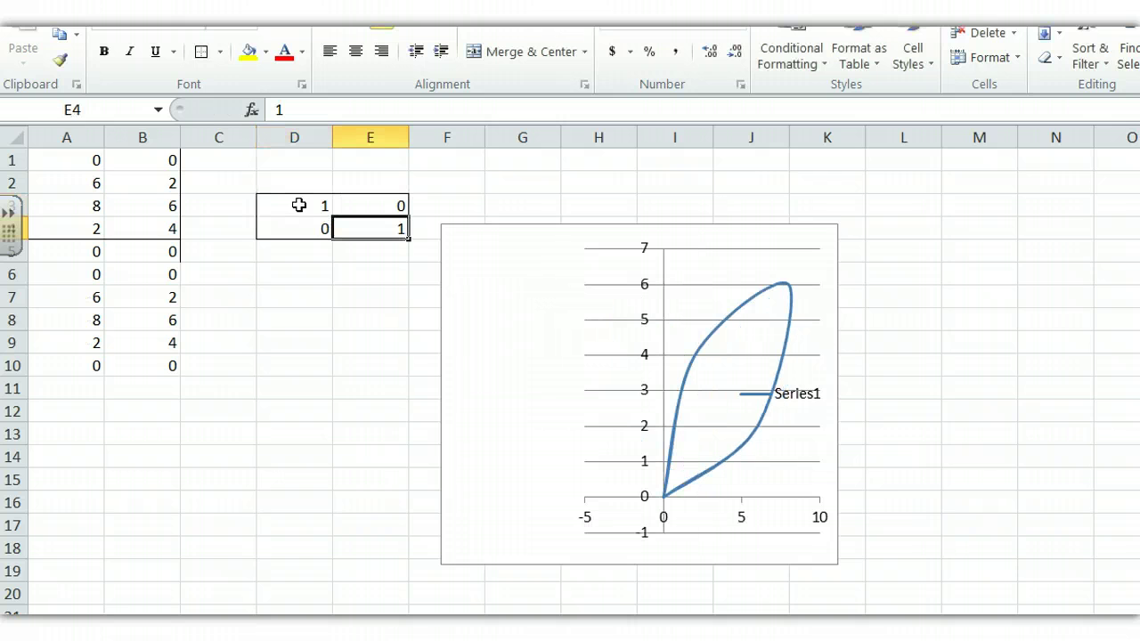
{"action": "type", "text": "-"}
{"action": "key", "text": "Return"}
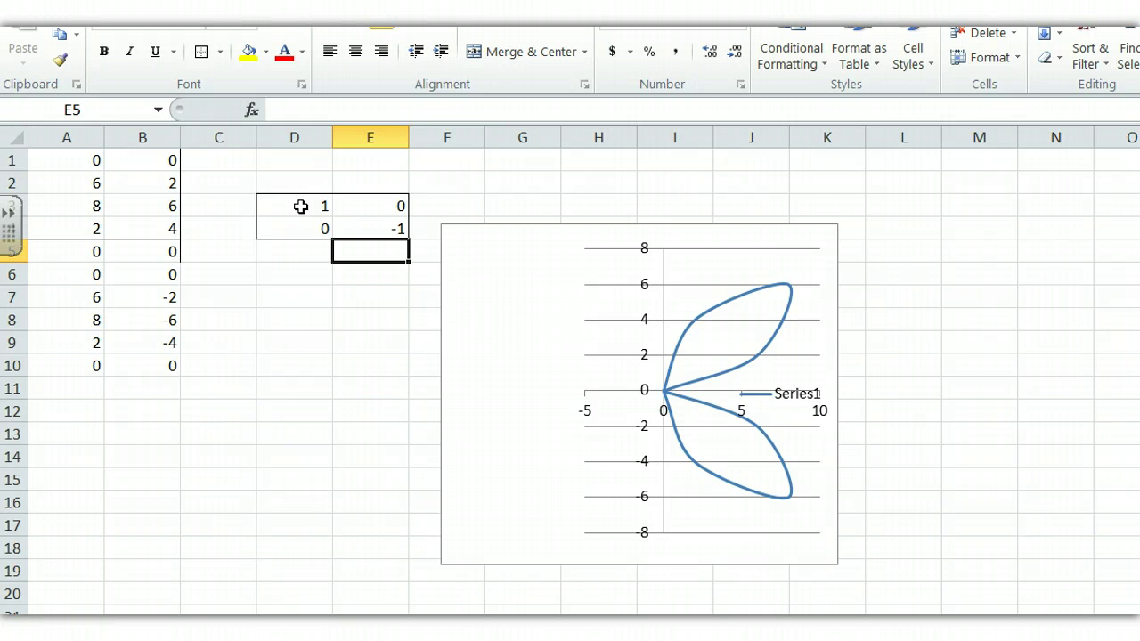
{"action": "left_click", "coordinate": [301, 205]}
- Enter -1 in D3 so both diagonal entries are -1, rotating the shape 180°
{"action": "type", "text": "-"}
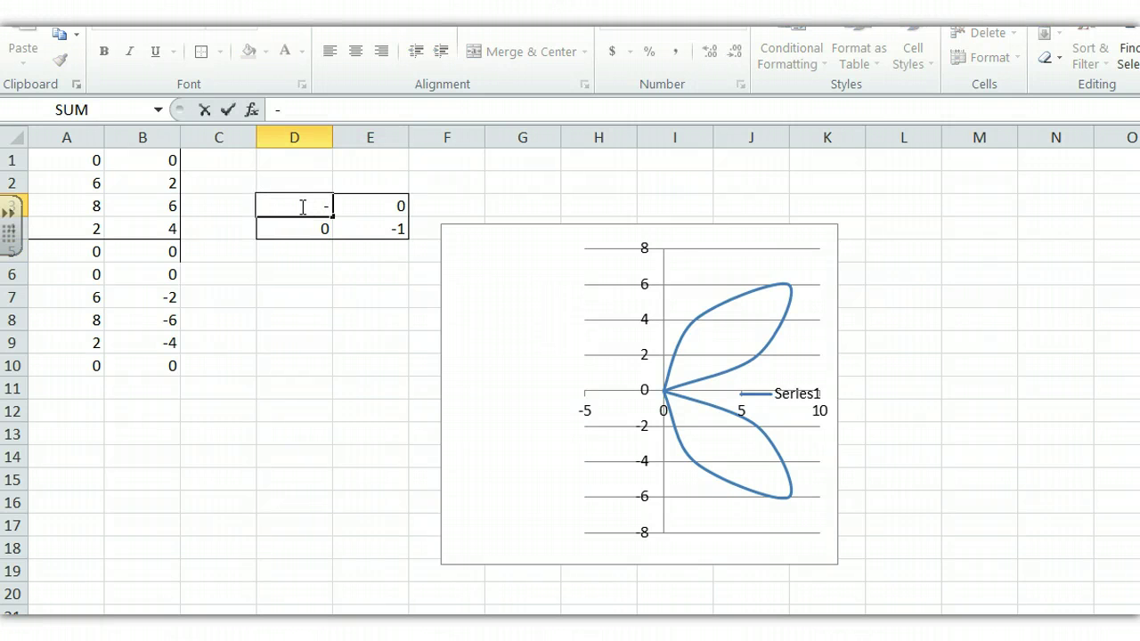
{"action": "type", "text": "1"}
{"action": "key", "text": "Return"}
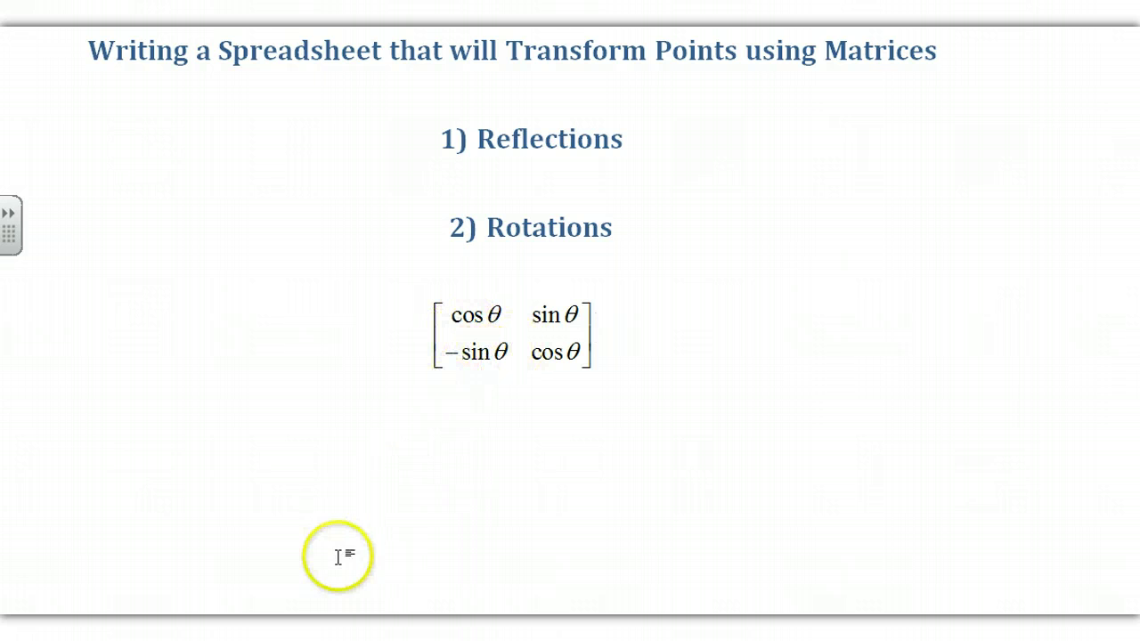
- Leave the slideshow, label D1 'degree' and E1 'radians', enter 45 in D2, and start a formula in E2
{"action": "key", "text": "alt+Tab"}
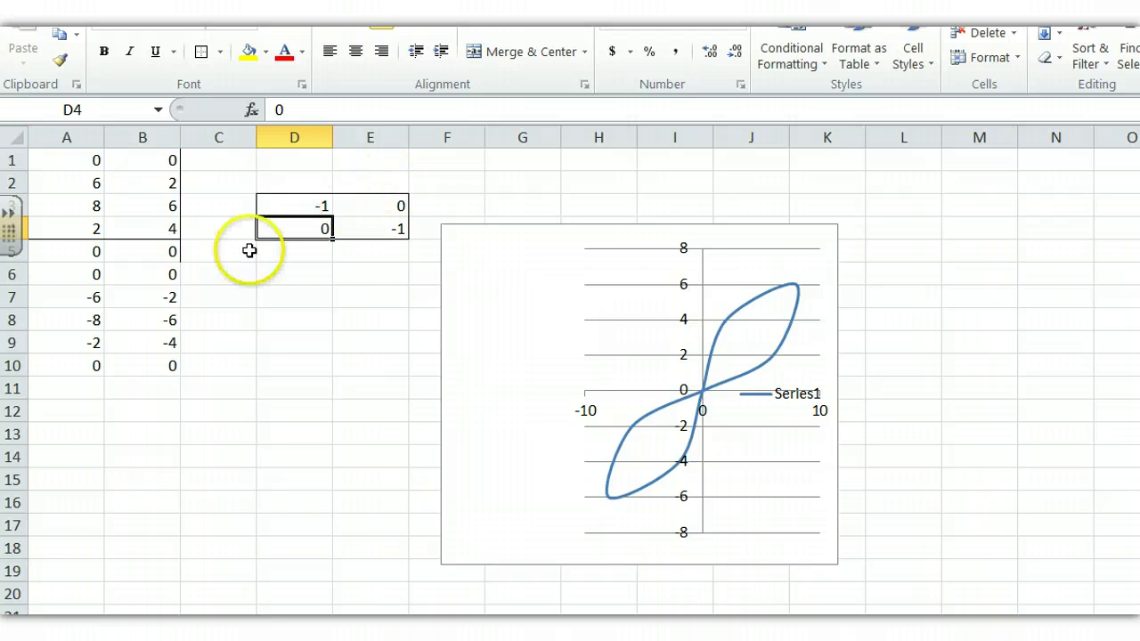
{"action": "left_click", "coordinate": [307, 163]}
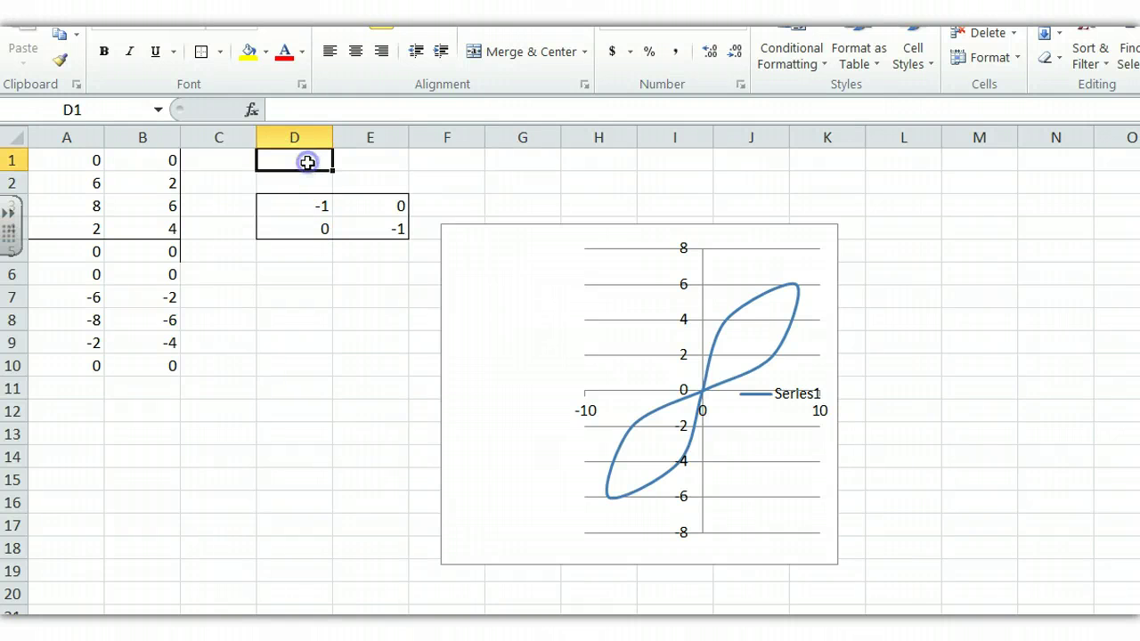
{"action": "type", "text": "degree"}
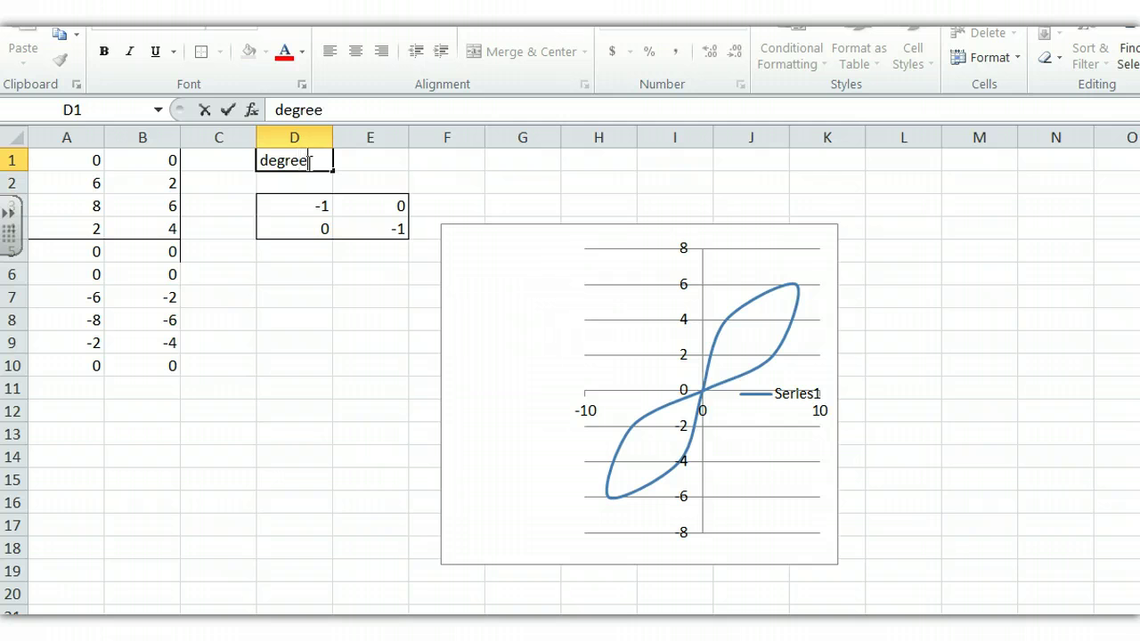
{"action": "left_click", "coordinate": [364, 161]}
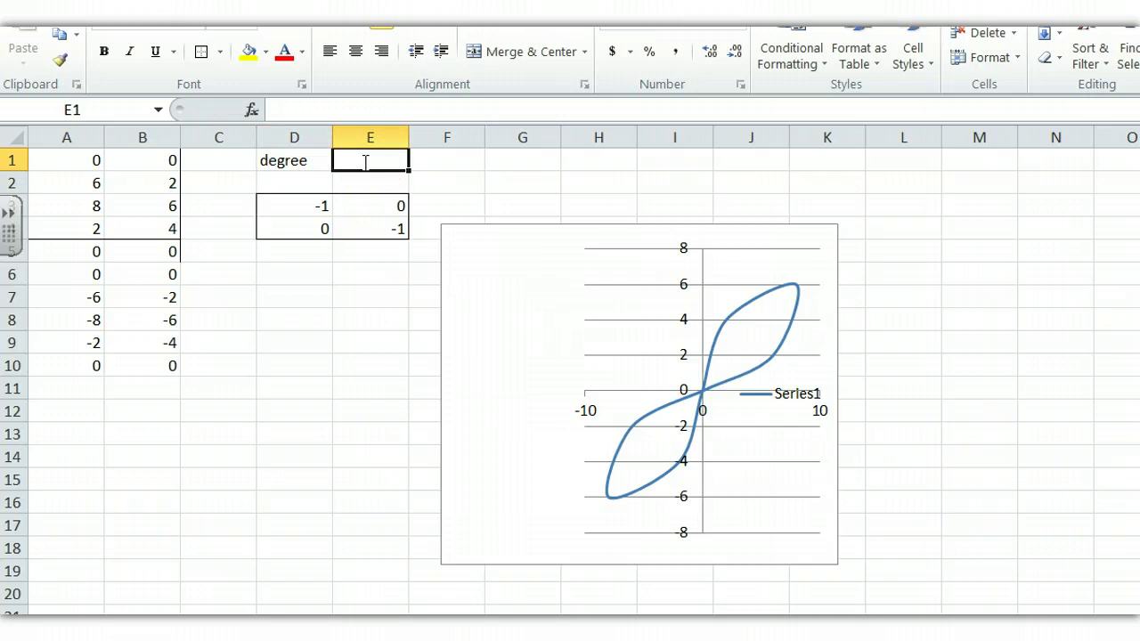
{"action": "type", "text": "radian"}
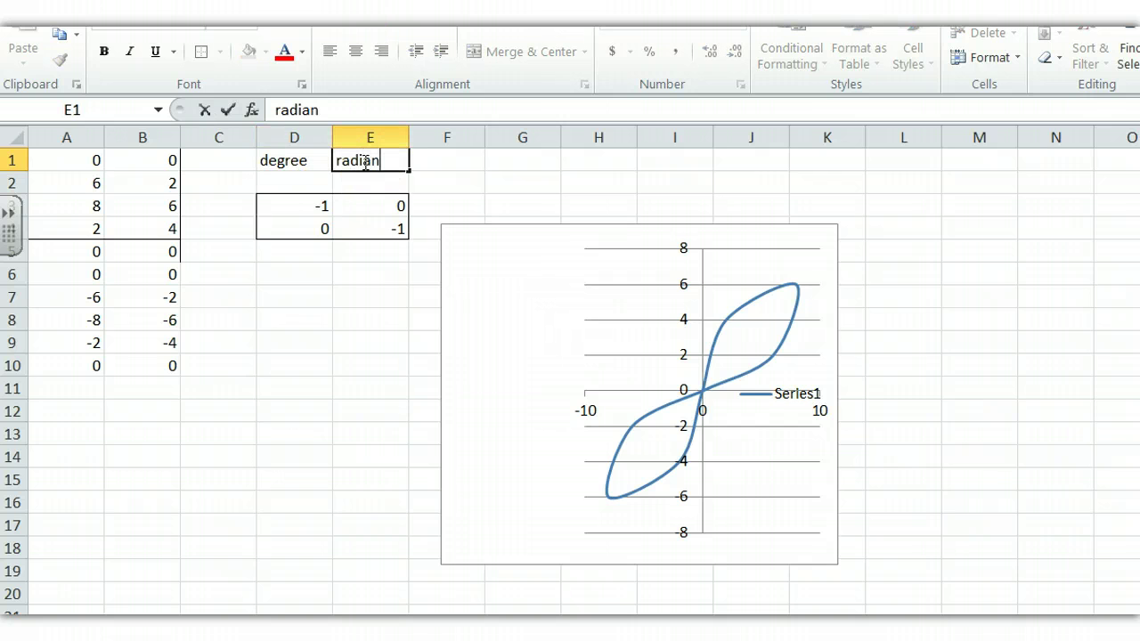
{"action": "type", "text": "s"}
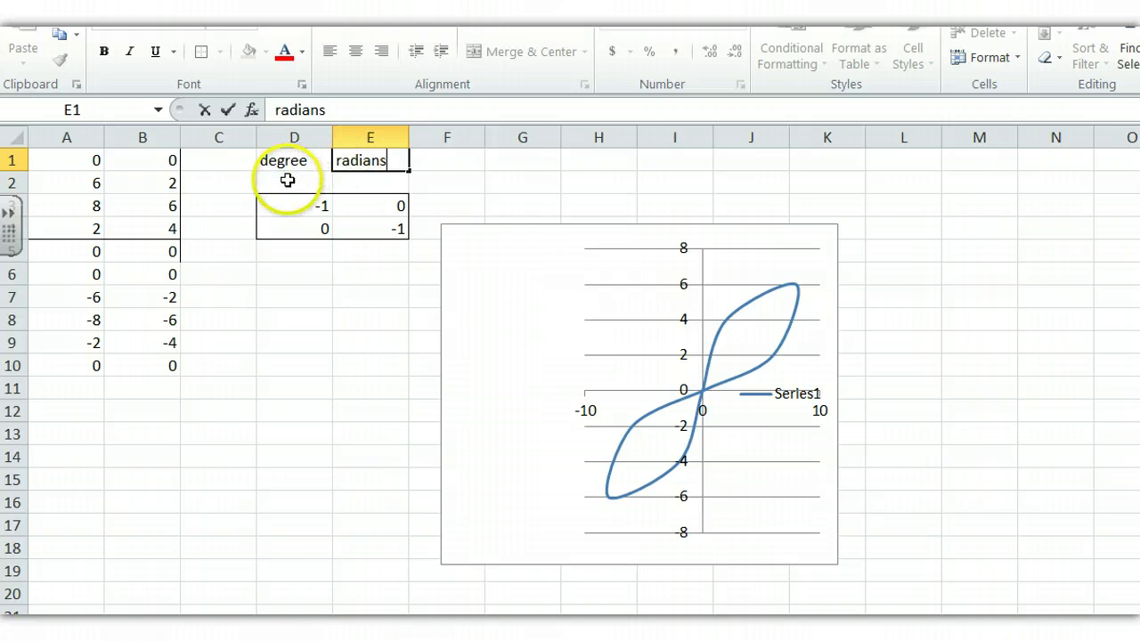
{"action": "left_click", "coordinate": [290, 181]}
{"action": "type", "text": "45"}
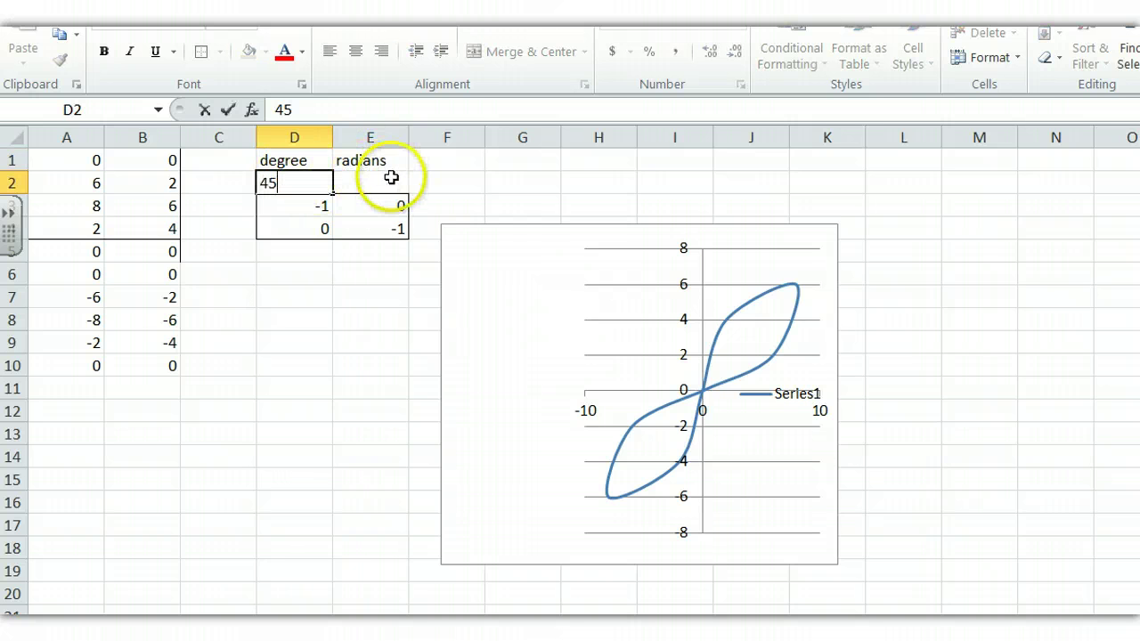
{"action": "left_click", "coordinate": [388, 179]}
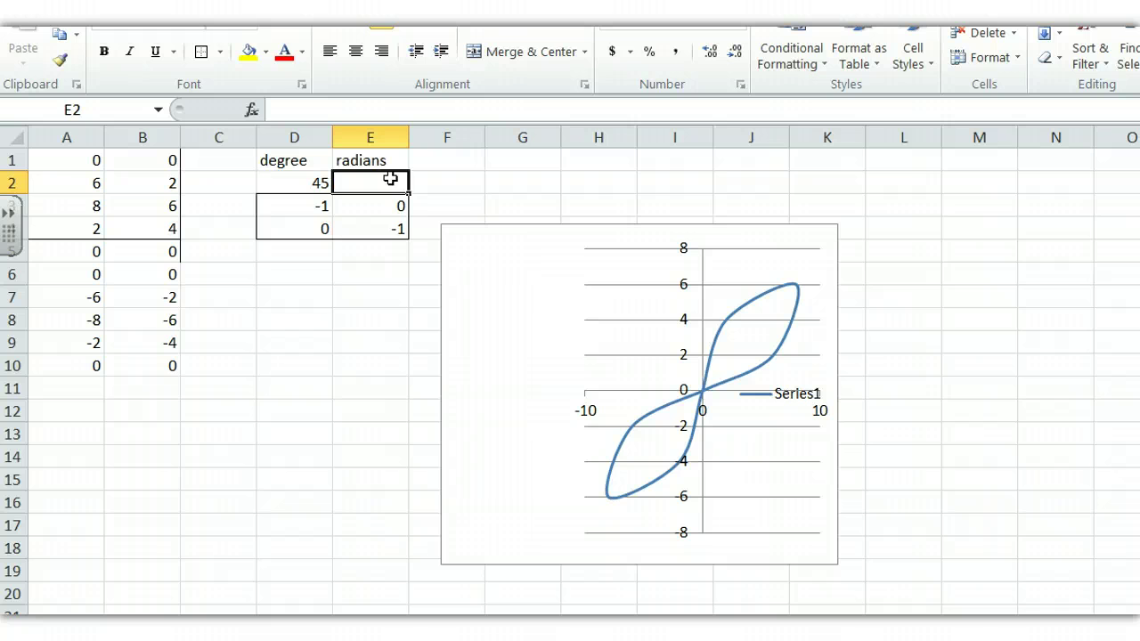
{"action": "type", "text": "="}
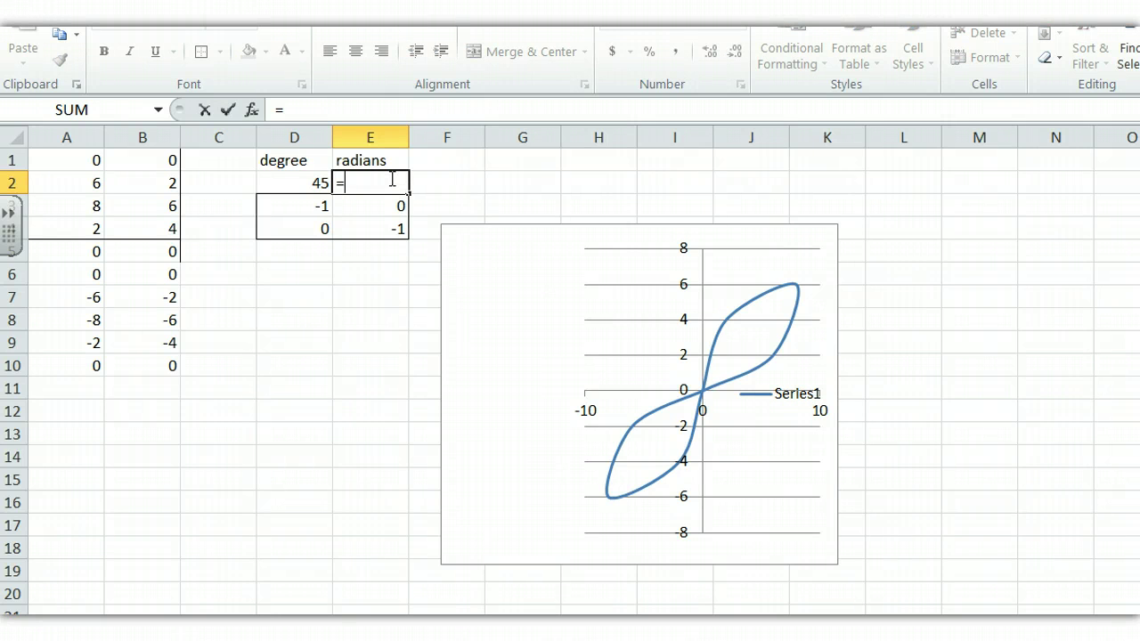
- Complete E2 as =D2*PI()/180, converting 45 degrees to 0.785398 radians
{"action": "left_click", "coordinate": [293, 187]}
{"action": "type", "text": "*"}
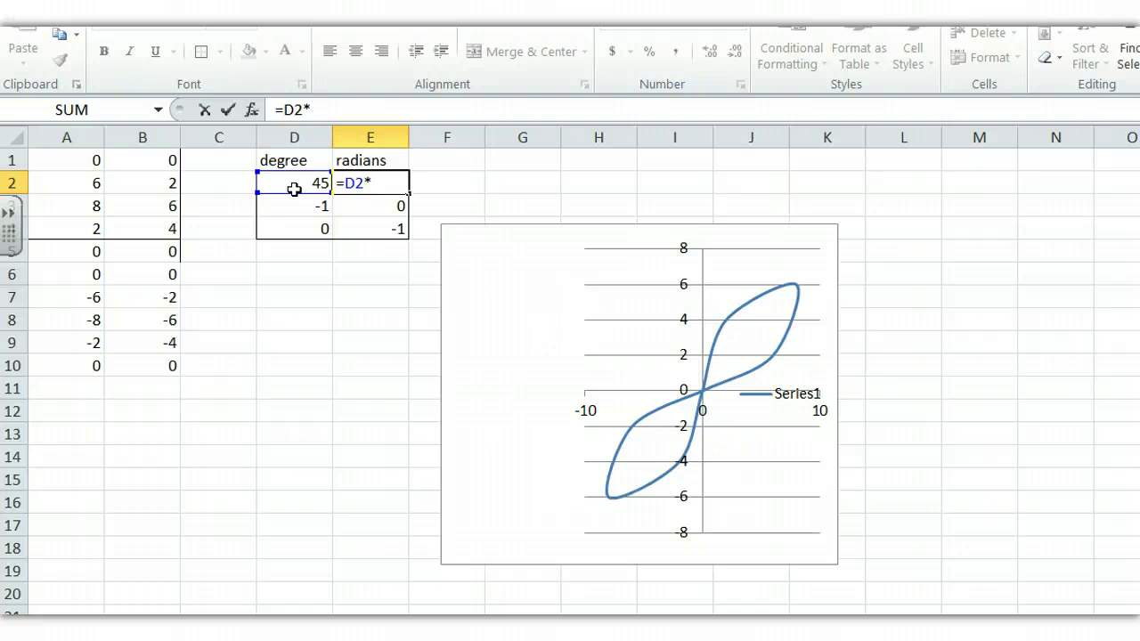
{"action": "type", "text": "pi"}
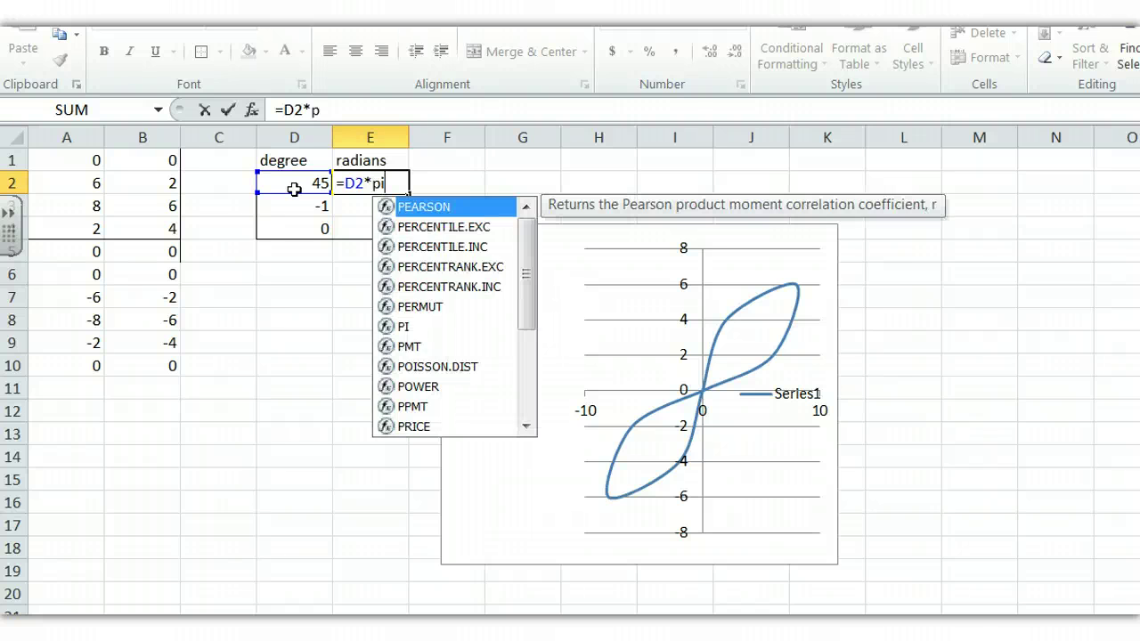
{"action": "type", "text": "("}
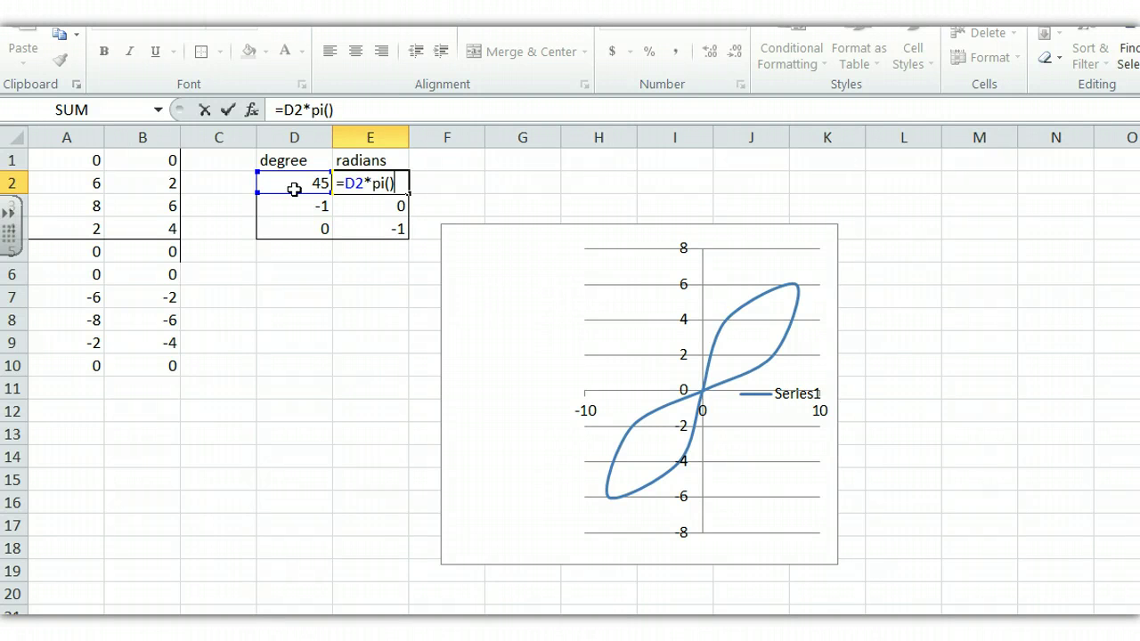
{"action": "type", "text": "/180"}
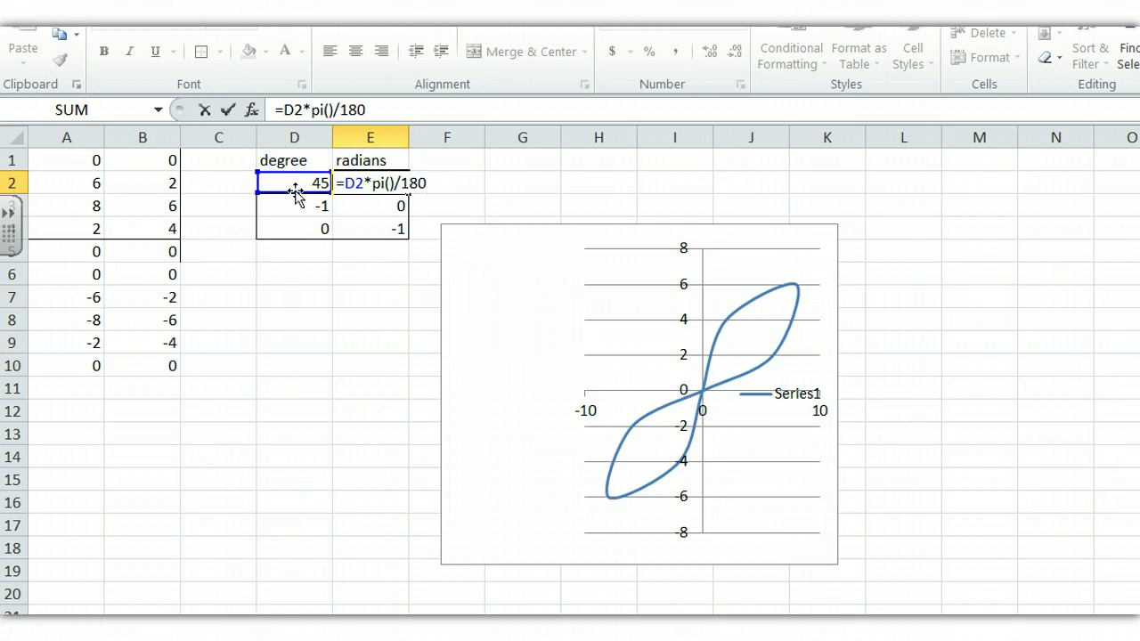
{"action": "left_click", "coordinate": [233, 115]}
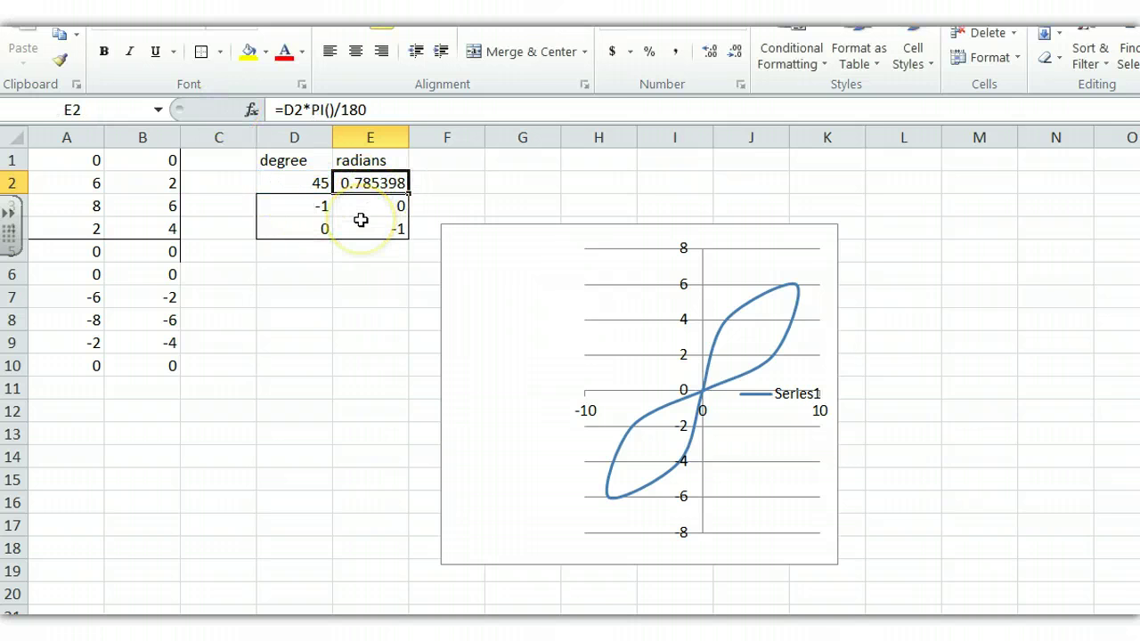
- Enter =COS(E2) in D3 and =SIN(E2) in E3
{"action": "left_click", "coordinate": [306, 205]}
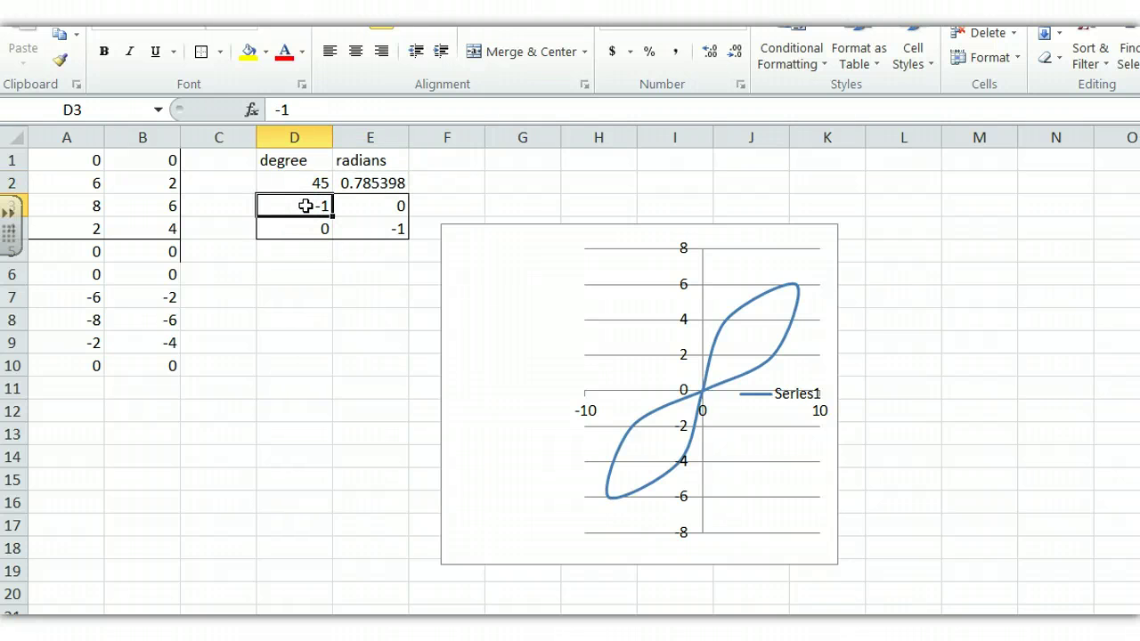
{"action": "type", "text": "=co"}
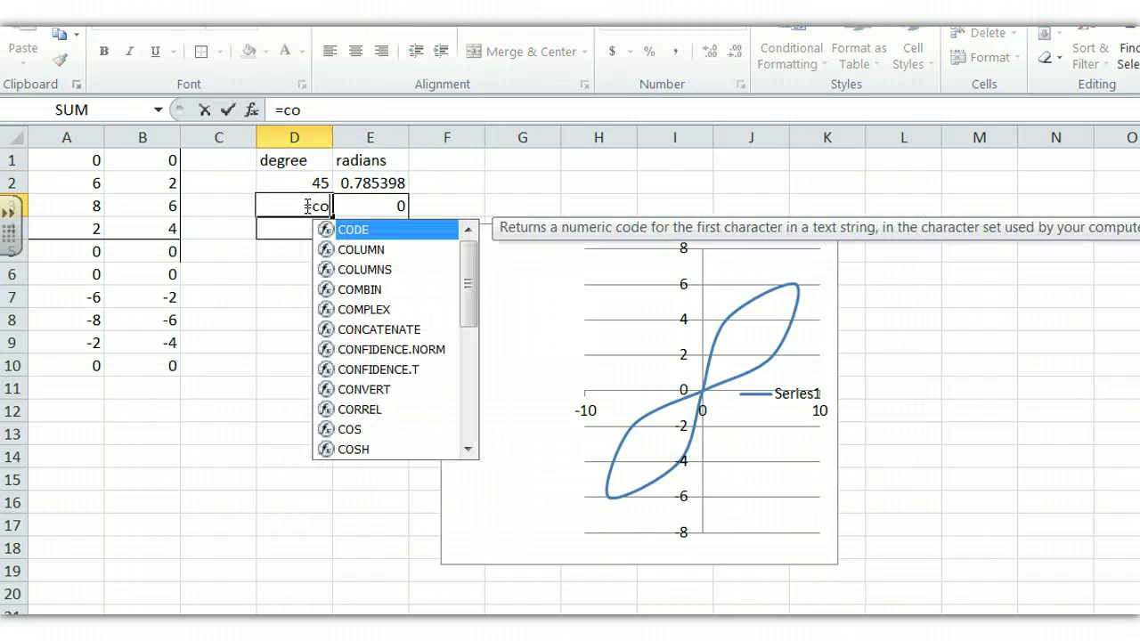
{"action": "type", "text": "s("}
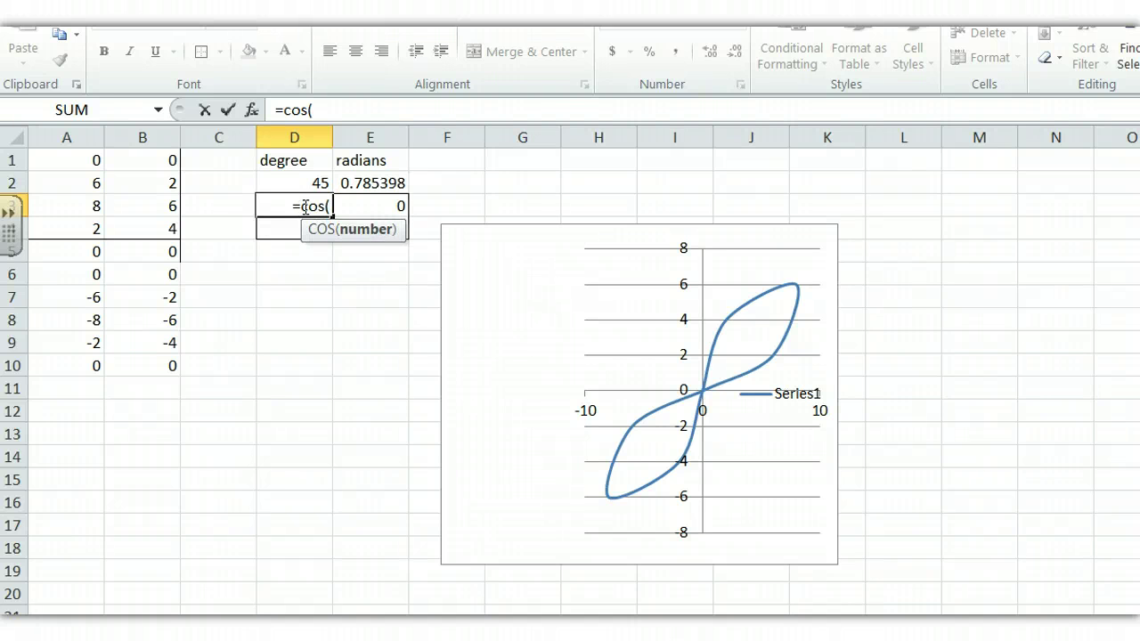
{"action": "left_click", "coordinate": [353, 184]}
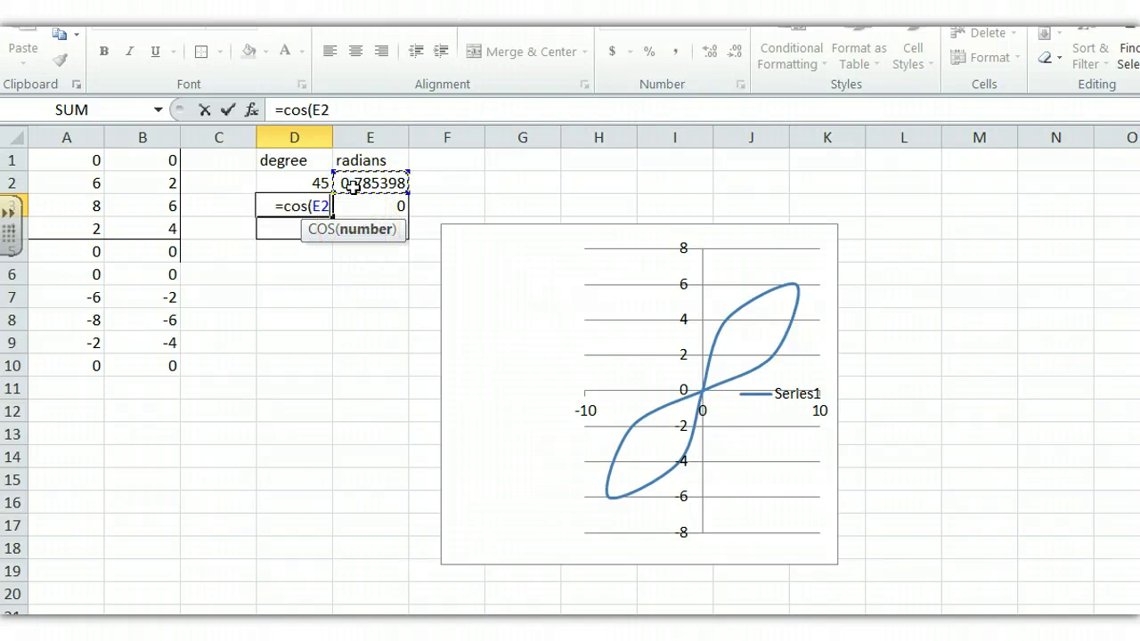
{"action": "type", "text": ")"}
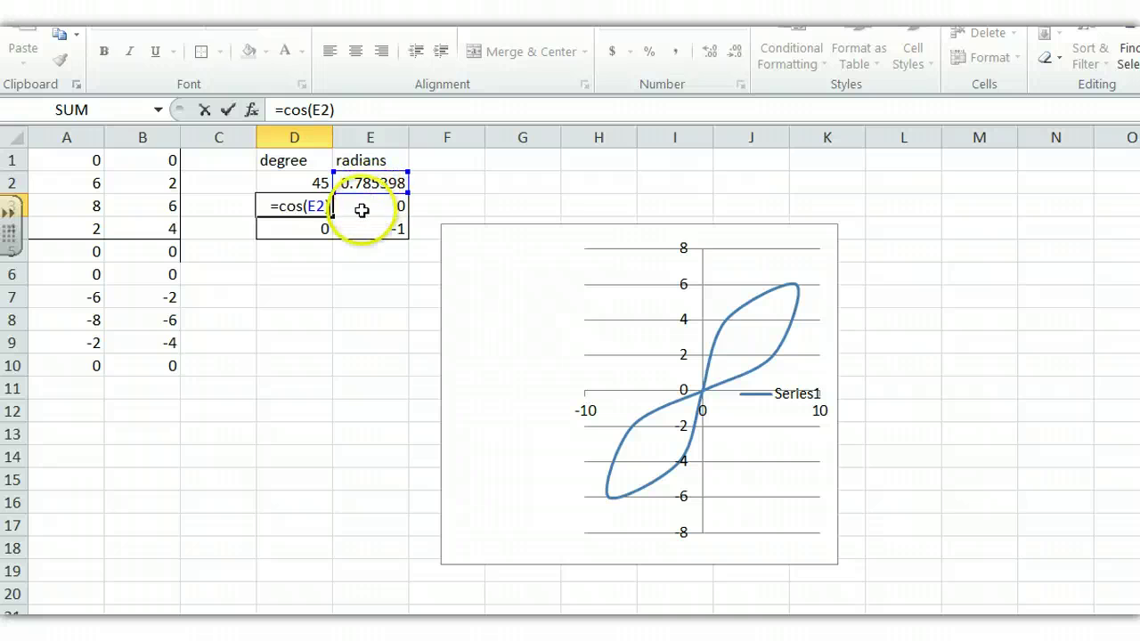
{"action": "left_click", "coordinate": [361, 211]}
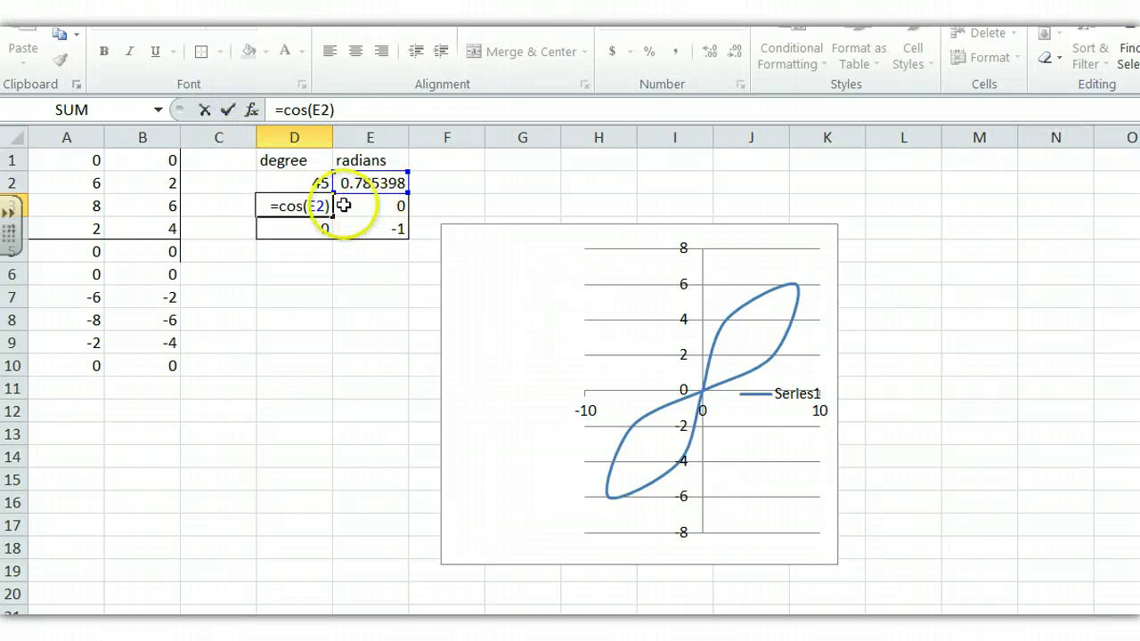
{"action": "left_click", "coordinate": [227, 111]}
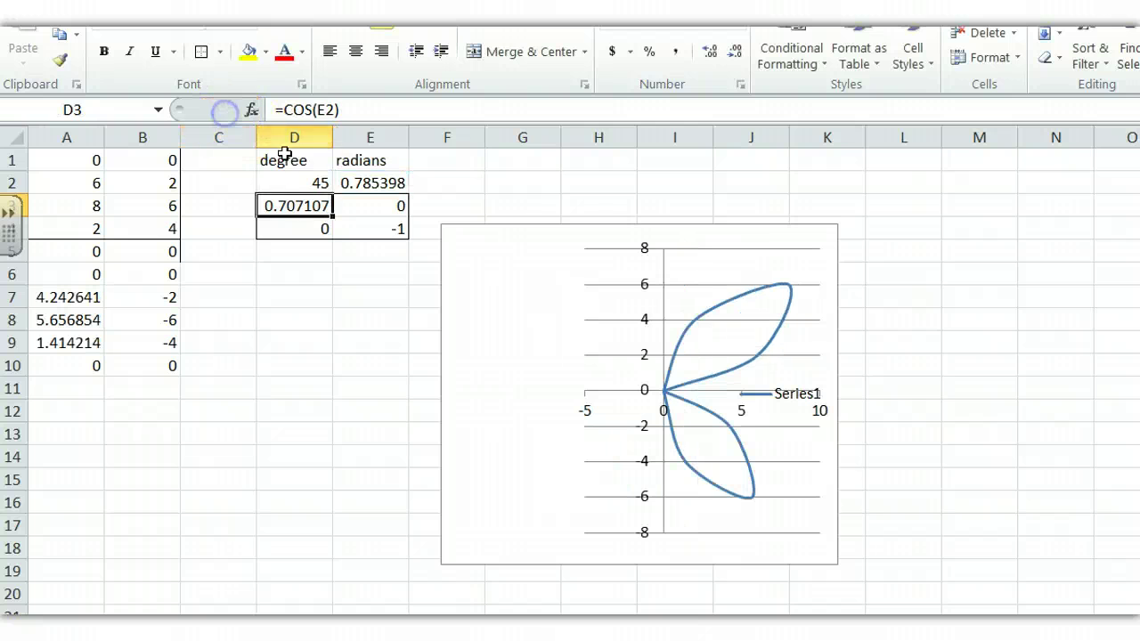
{"action": "left_click", "coordinate": [365, 213]}
{"action": "type", "text": "="}
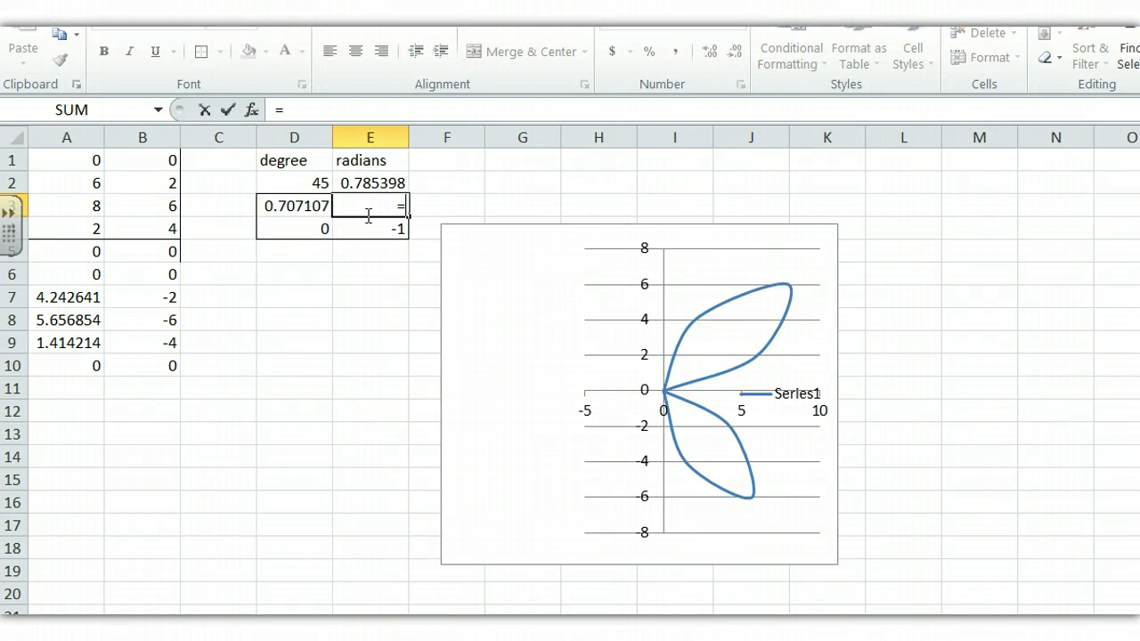
{"action": "type", "text": "sin"}
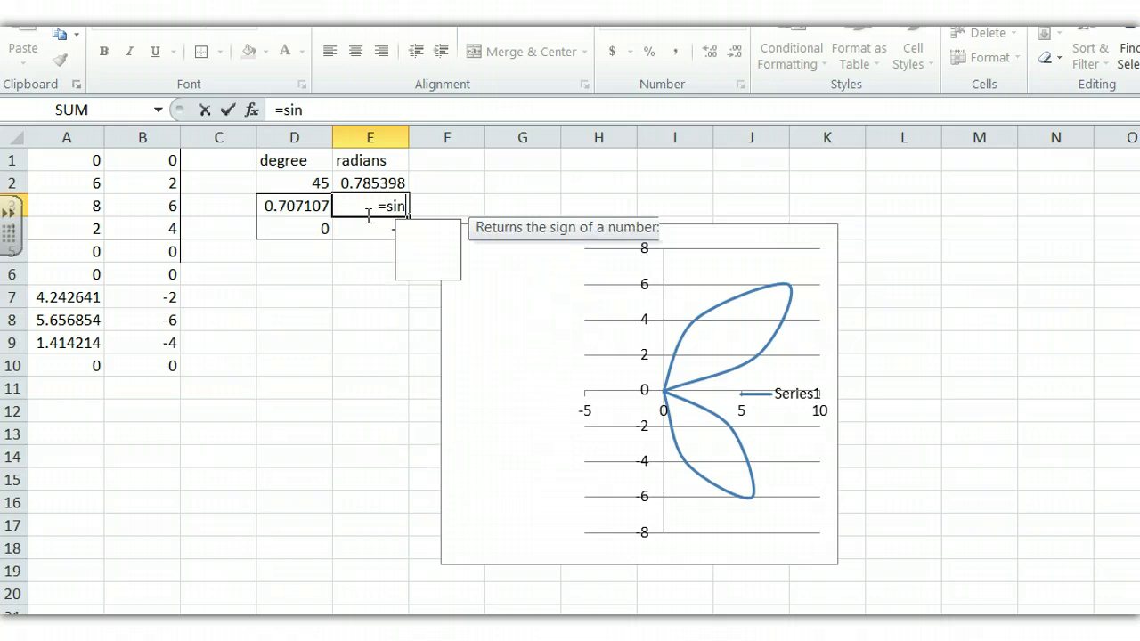
{"action": "type", "text": "("}
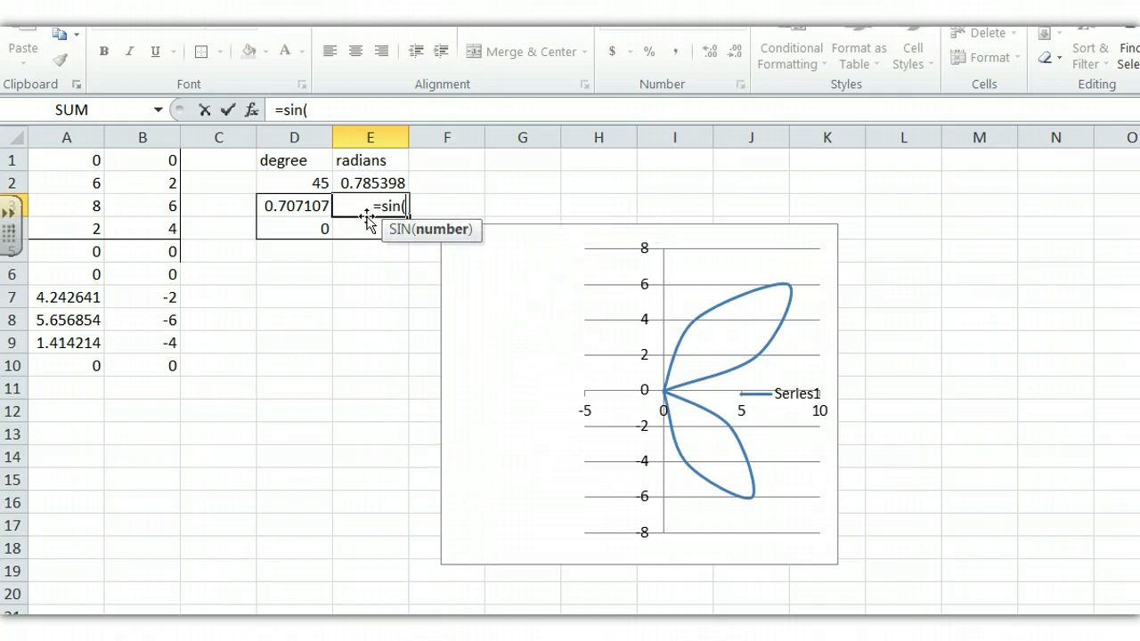
{"action": "left_click", "coordinate": [368, 183]}
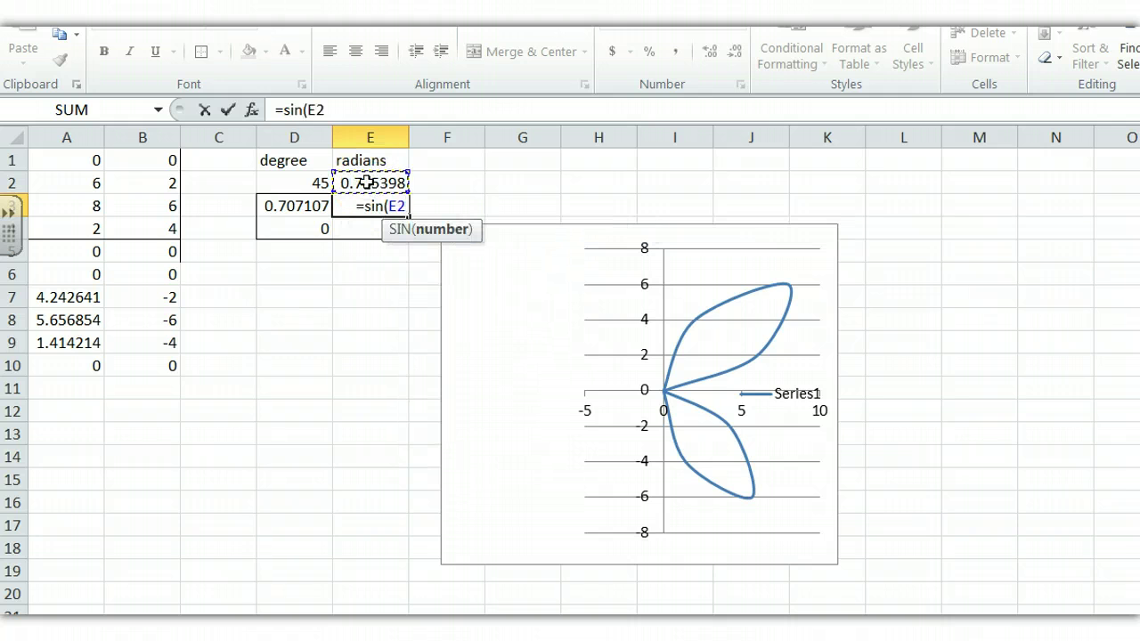
{"action": "type", "text": ")"}
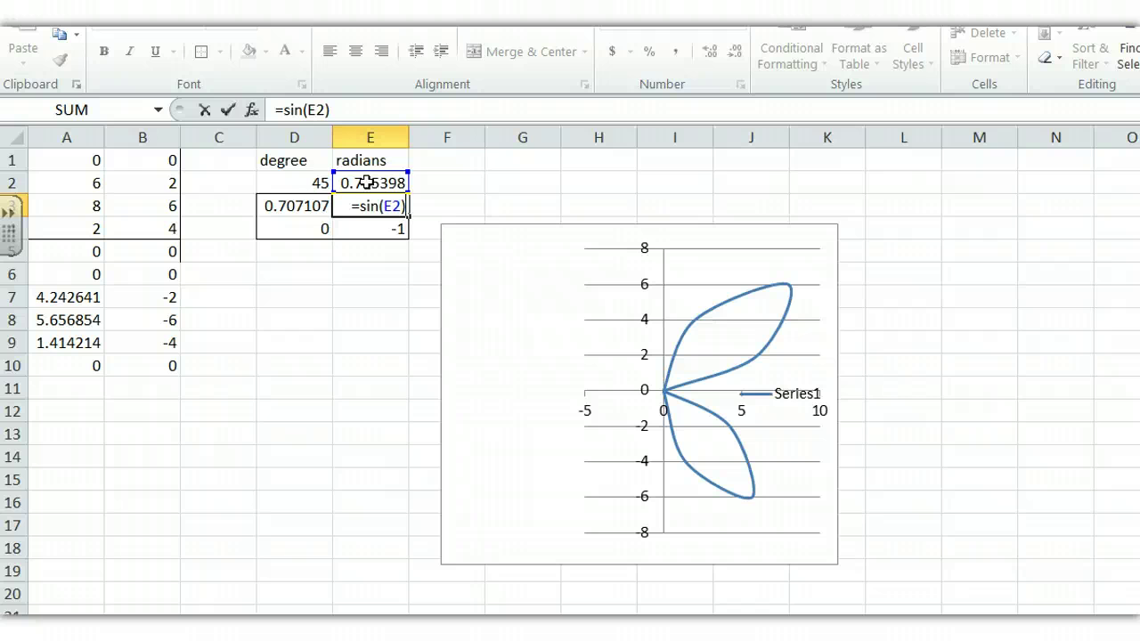
{"action": "key", "text": "Return"}
- Enter =-SIN(E2) in D4
{"action": "left_click", "coordinate": [313, 227]}
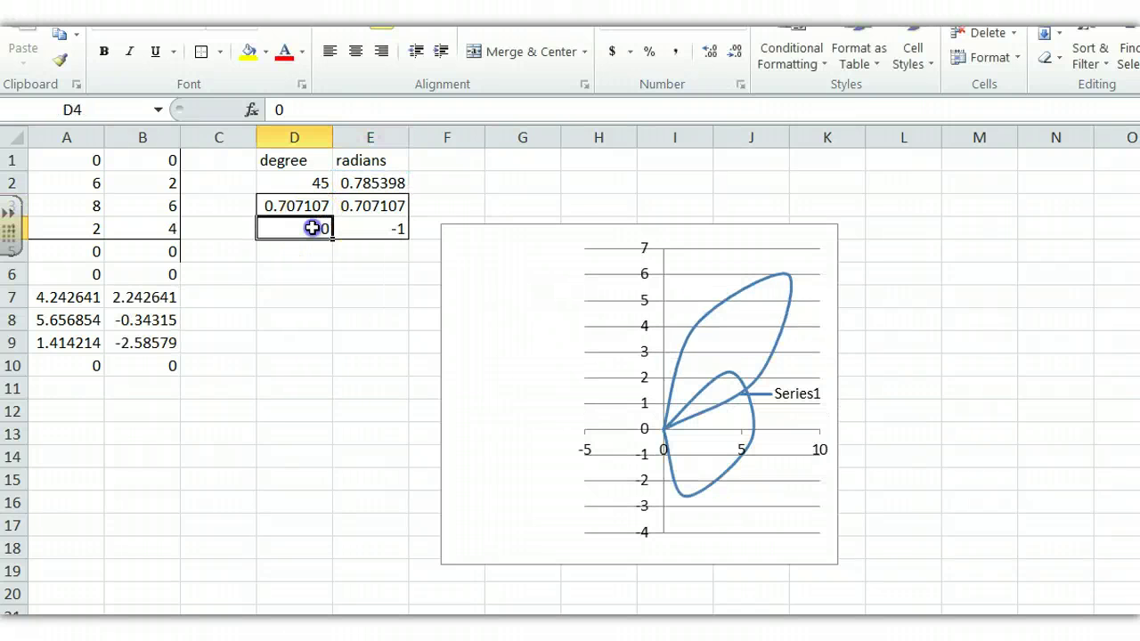
{"action": "type", "text": "="}
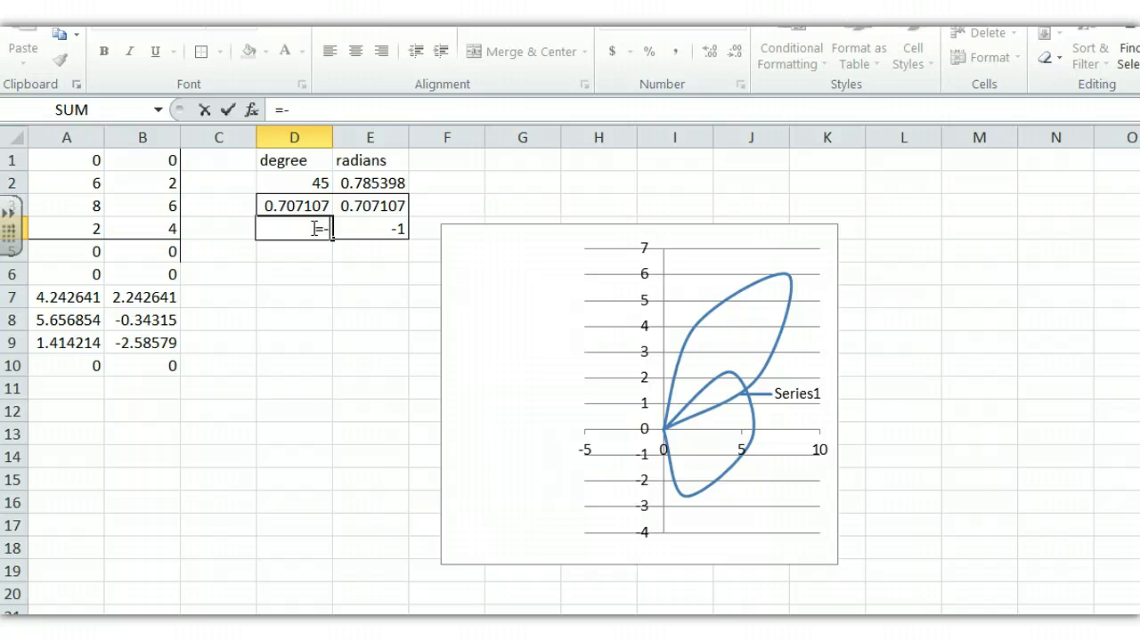
{"action": "type", "text": "-sin"}
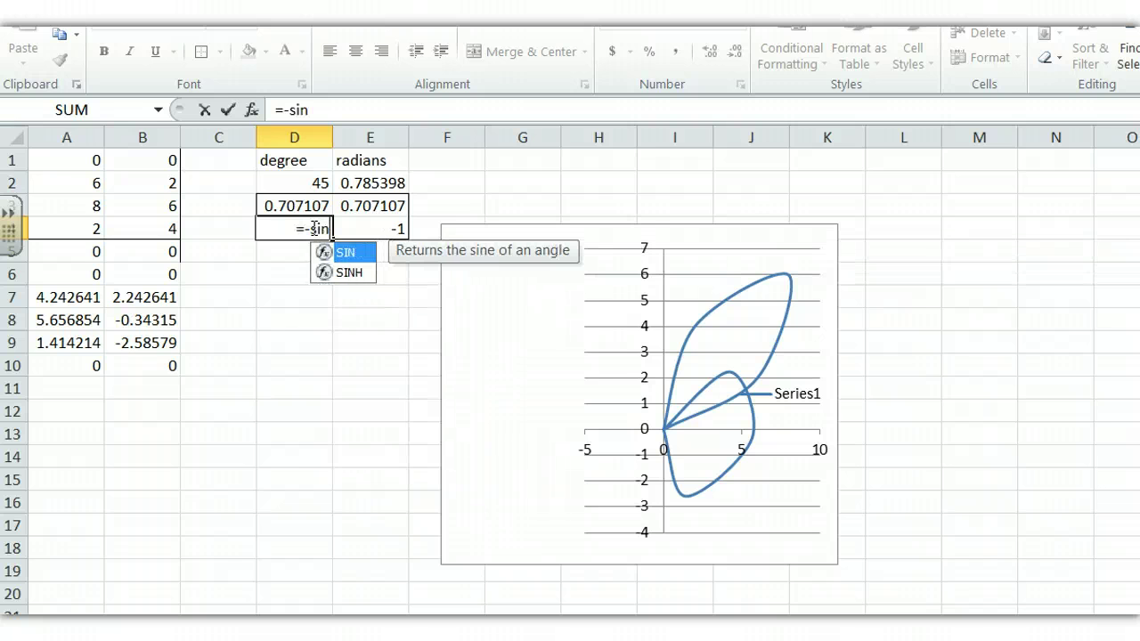
{"action": "type", "text": "("}
{"action": "left_click", "coordinate": [357, 184]}
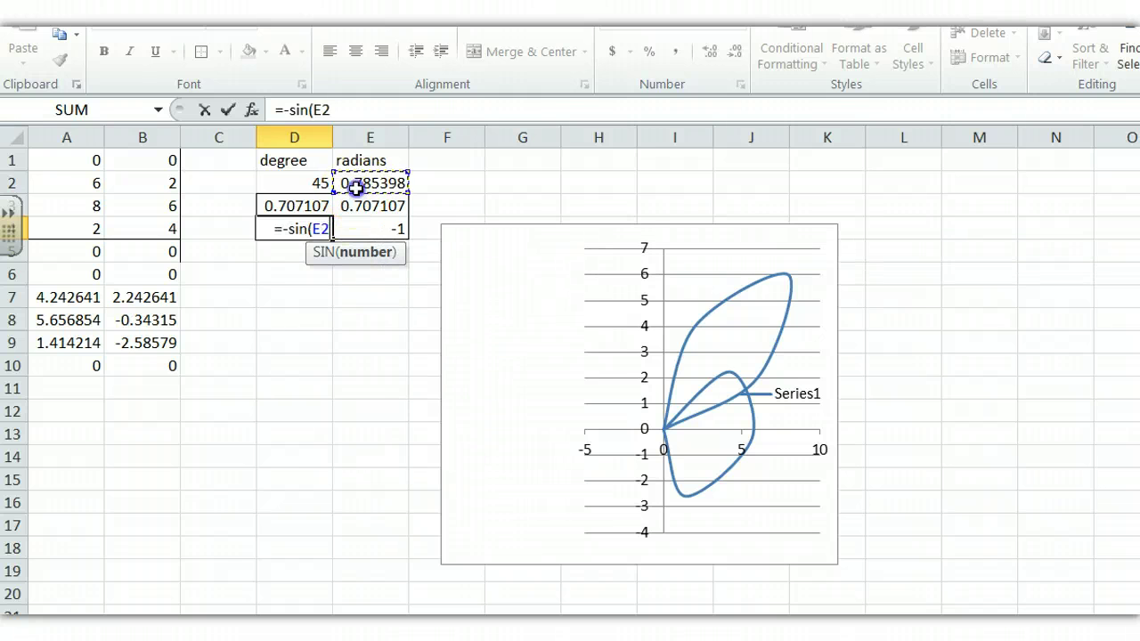
{"action": "type", "text": ")"}
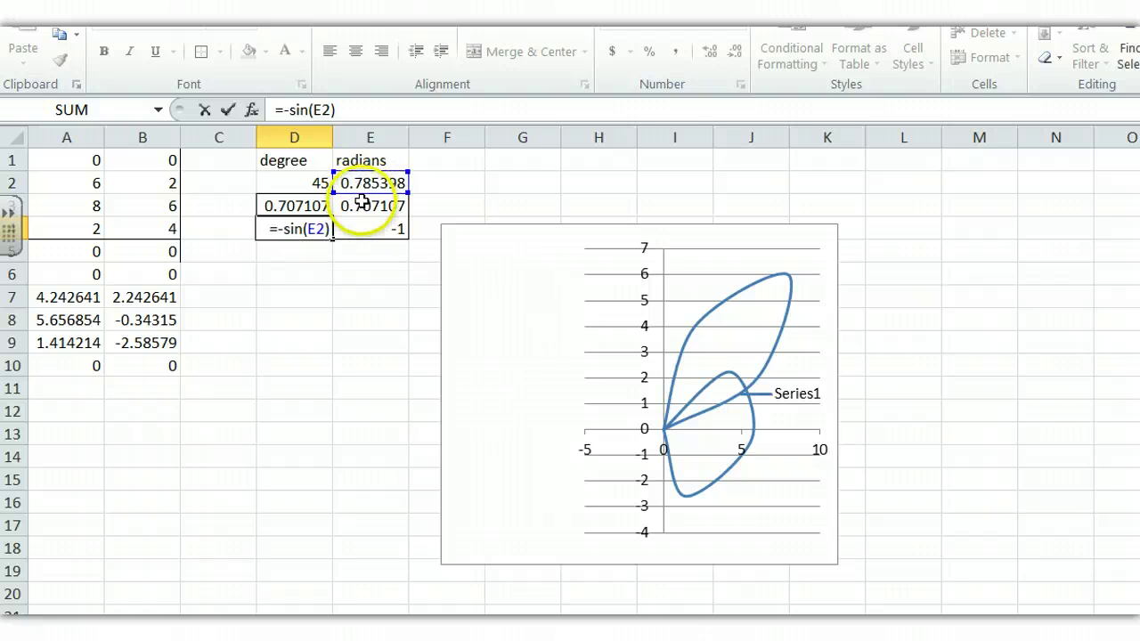
{"action": "key", "text": "Return"}
- Enter =COS(E2) in E4, adding the missing equals sign in the formula bar
{"action": "left_click", "coordinate": [355, 231]}
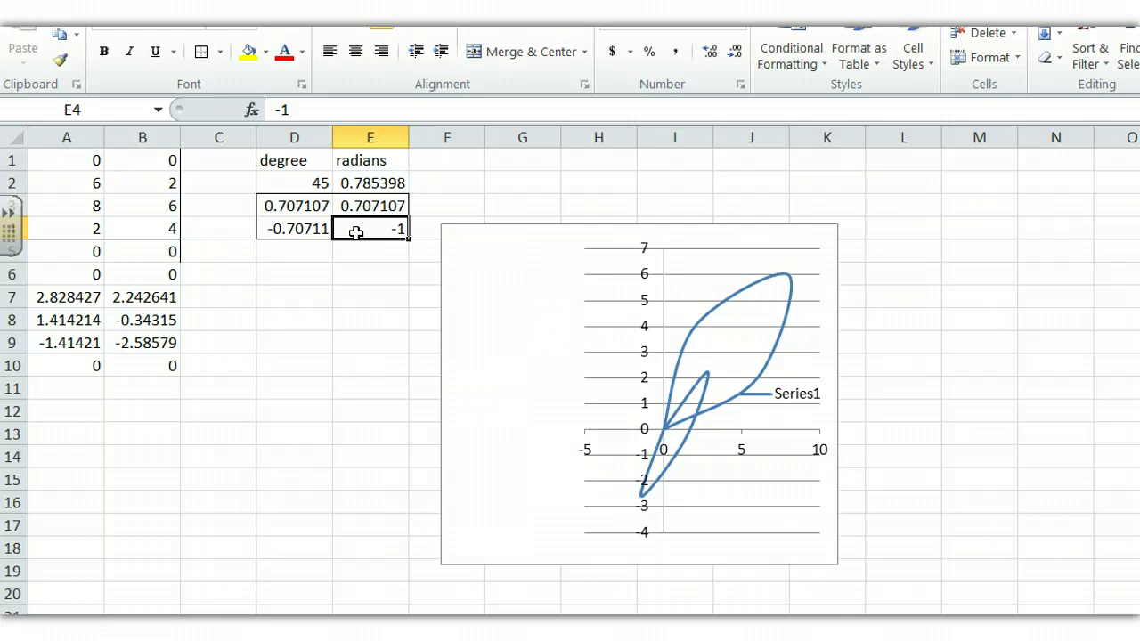
{"action": "type", "text": "cos"}
{"action": "left_click", "coordinate": [358, 227]}
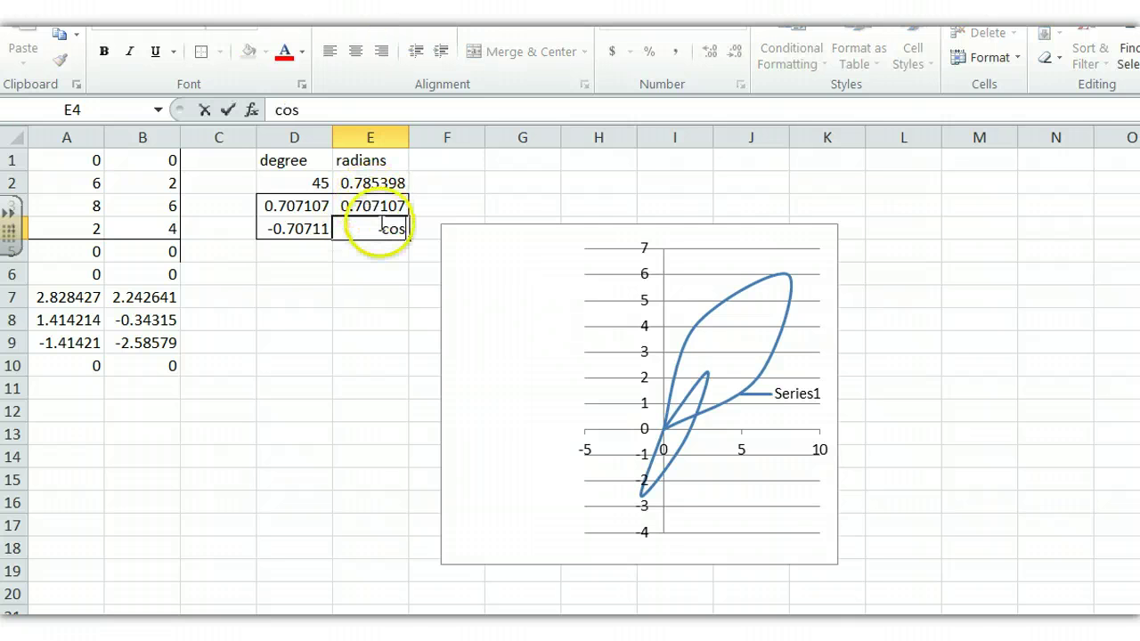
{"action": "type", "text": "("}
{"action": "left_click", "coordinate": [375, 185]}
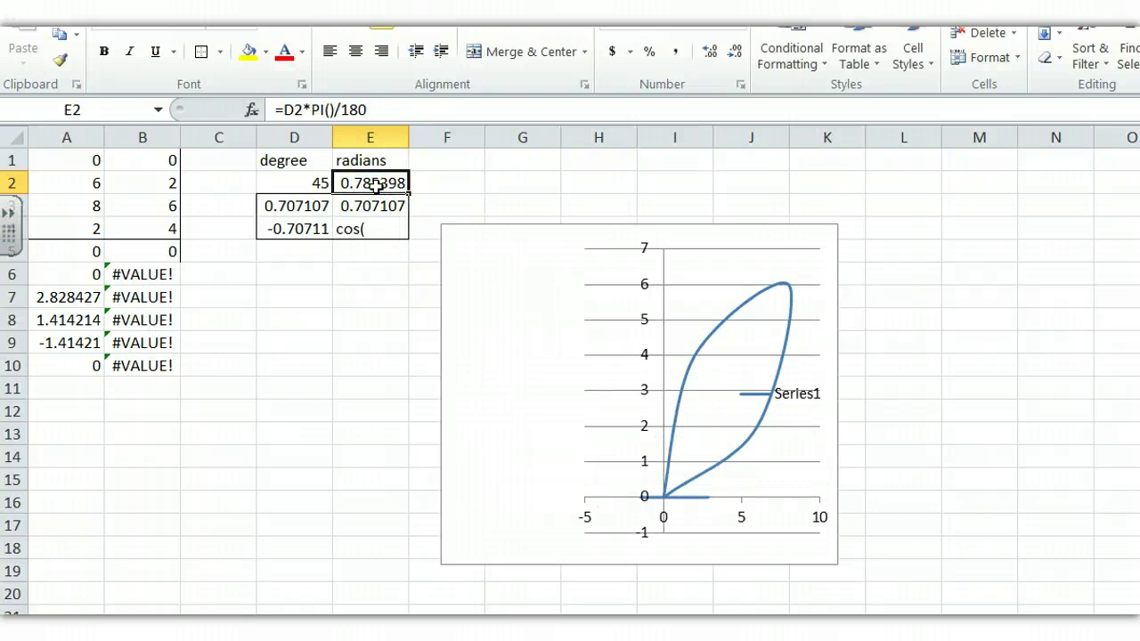
{"action": "left_click_drag", "start_coordinate": [375, 185], "coordinate": [353, 232]}
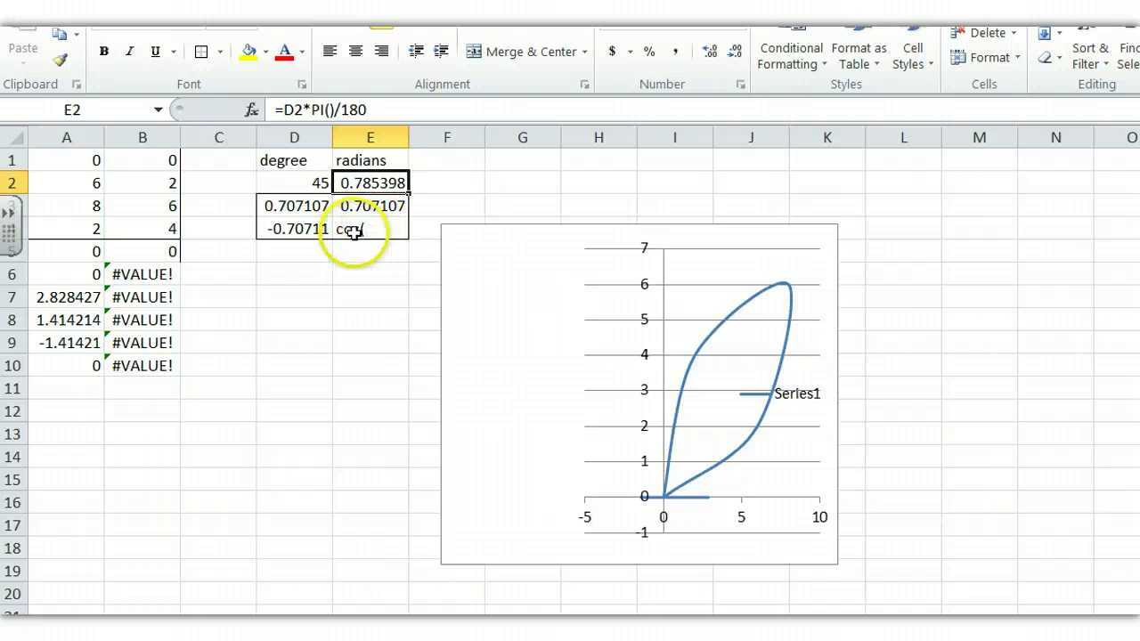
{"action": "left_click", "coordinate": [353, 232]}
{"action": "left_click", "coordinate": [276, 110]}
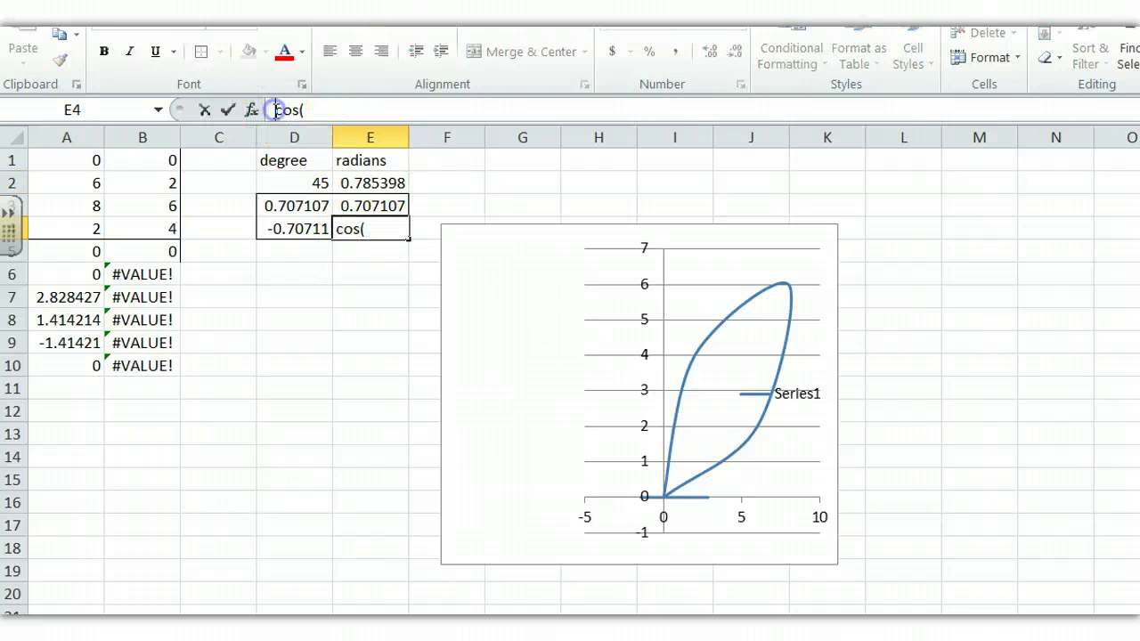
{"action": "type", "text": "="}
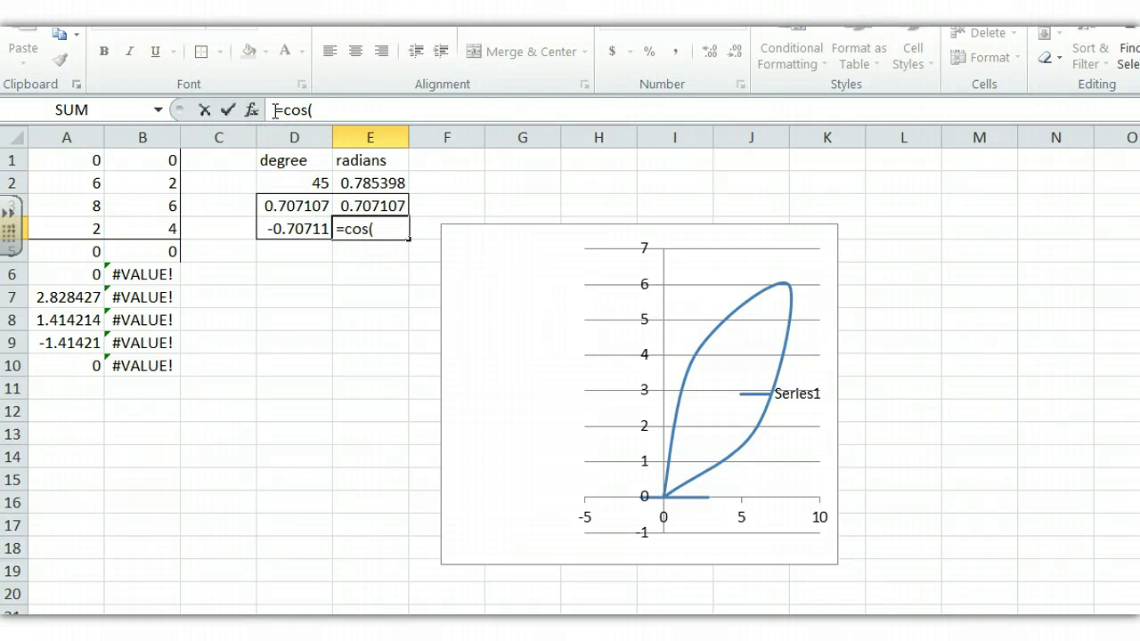
{"action": "left_click", "coordinate": [386, 229]}
{"action": "left_click", "coordinate": [374, 181]}
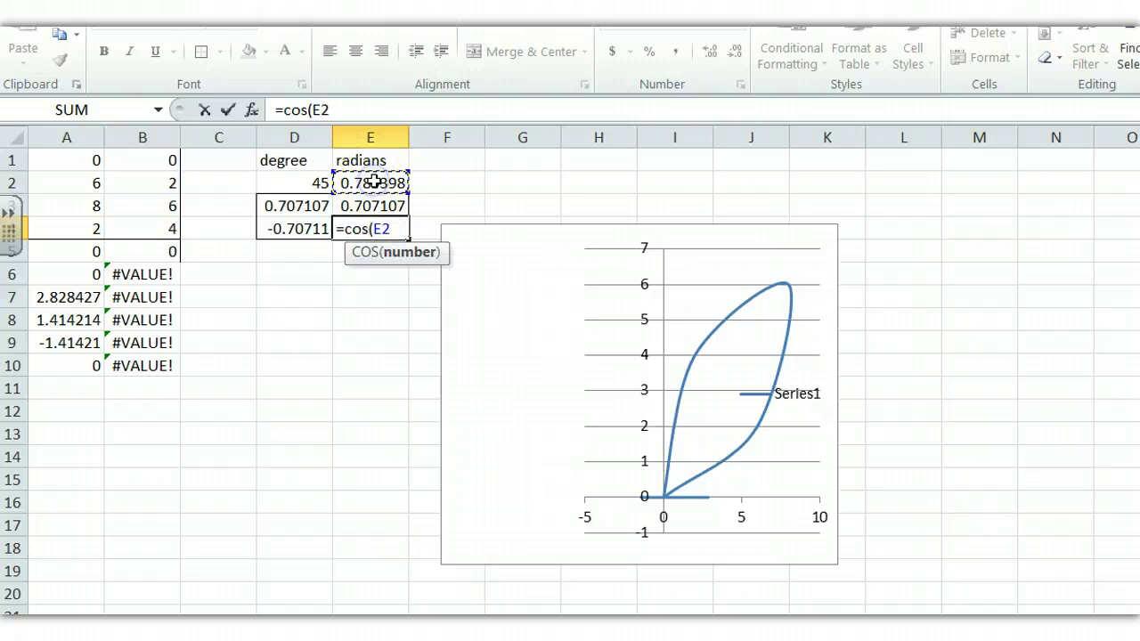
{"action": "type", "text": ")"}
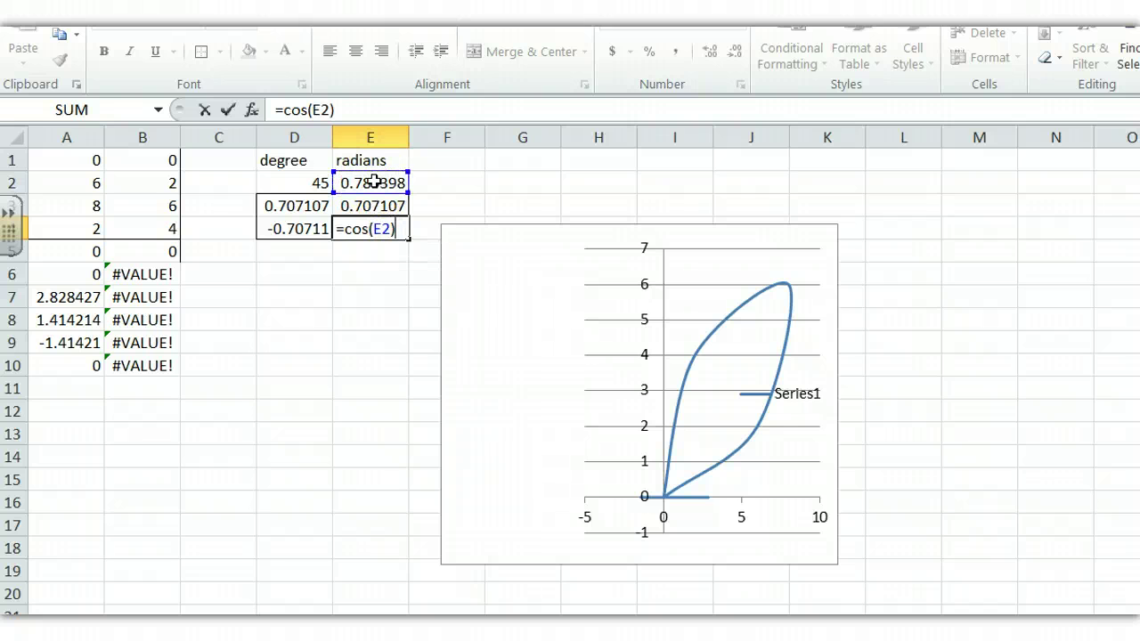
{"action": "left_click", "coordinate": [228, 109]}
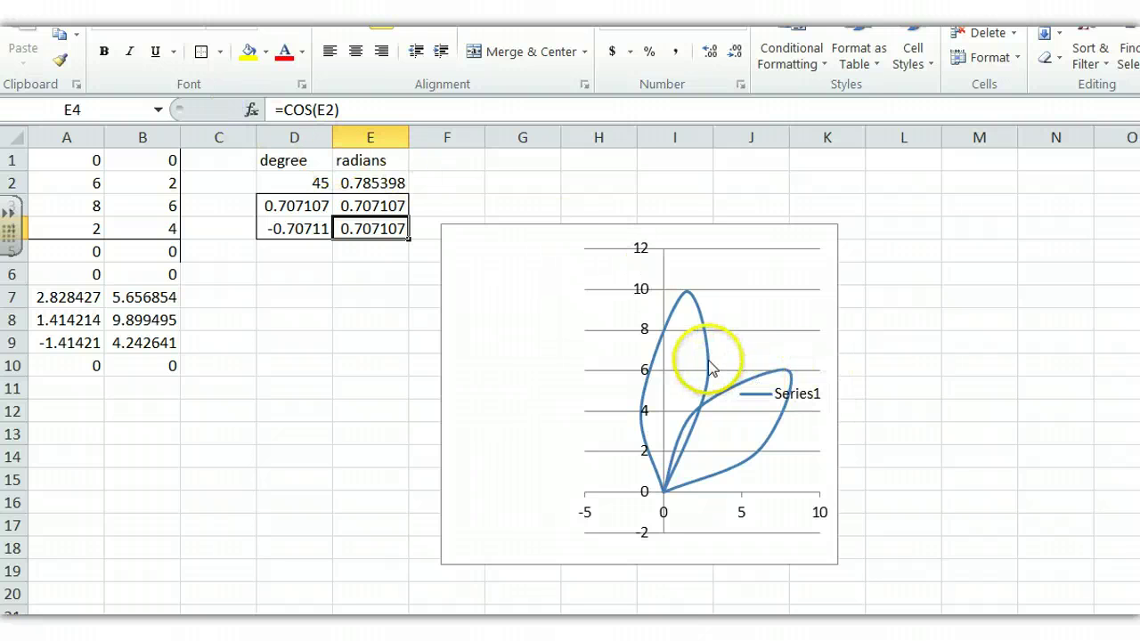
- Copy the A10:B10 rotation formulas down to row 240, then return to the top of the sheet
{"action": "mouse_move", "coordinate": [707, 365]}
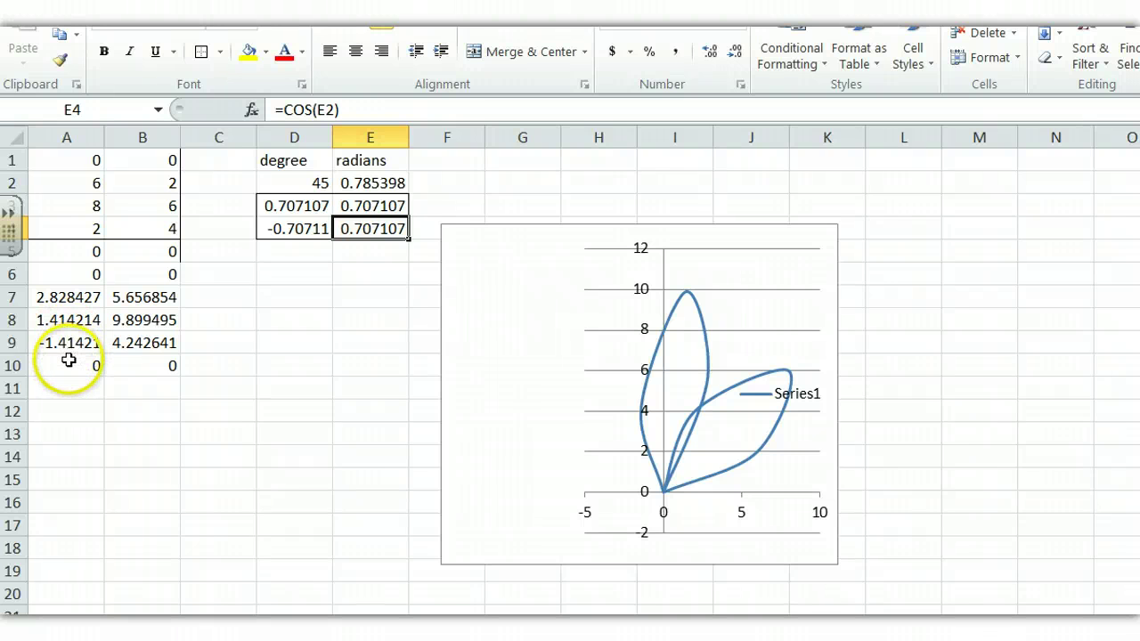
{"action": "left_click_drag", "start_coordinate": [76, 365], "coordinate": [138, 362]}
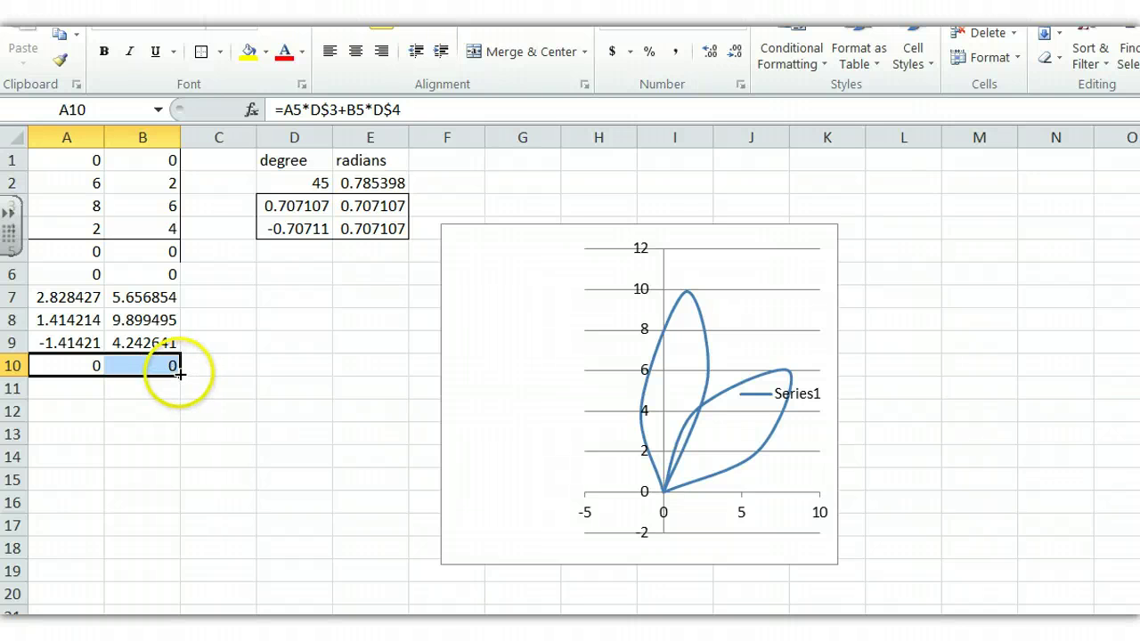
{"action": "left_click_drag", "start_coordinate": [181, 377], "coordinate": [53, 369]}
{"action": "left_click_drag", "start_coordinate": [174, 371], "coordinate": [162, 528]}
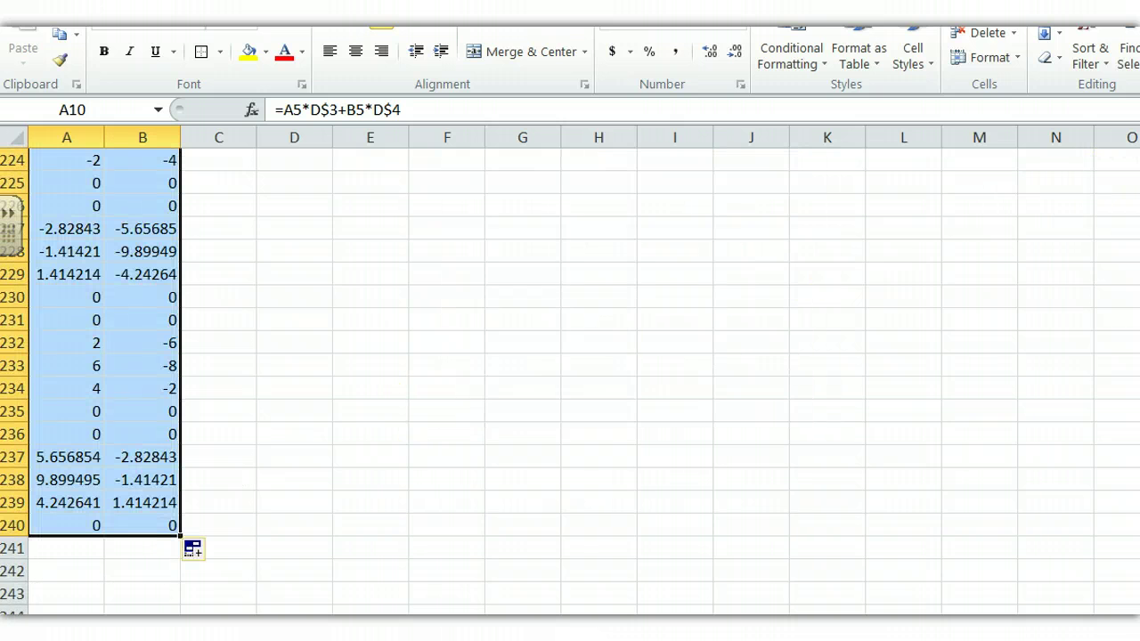
{"action": "scroll", "coordinate": [570, 374], "scroll_direction": "up", "scroll_amount": 7}
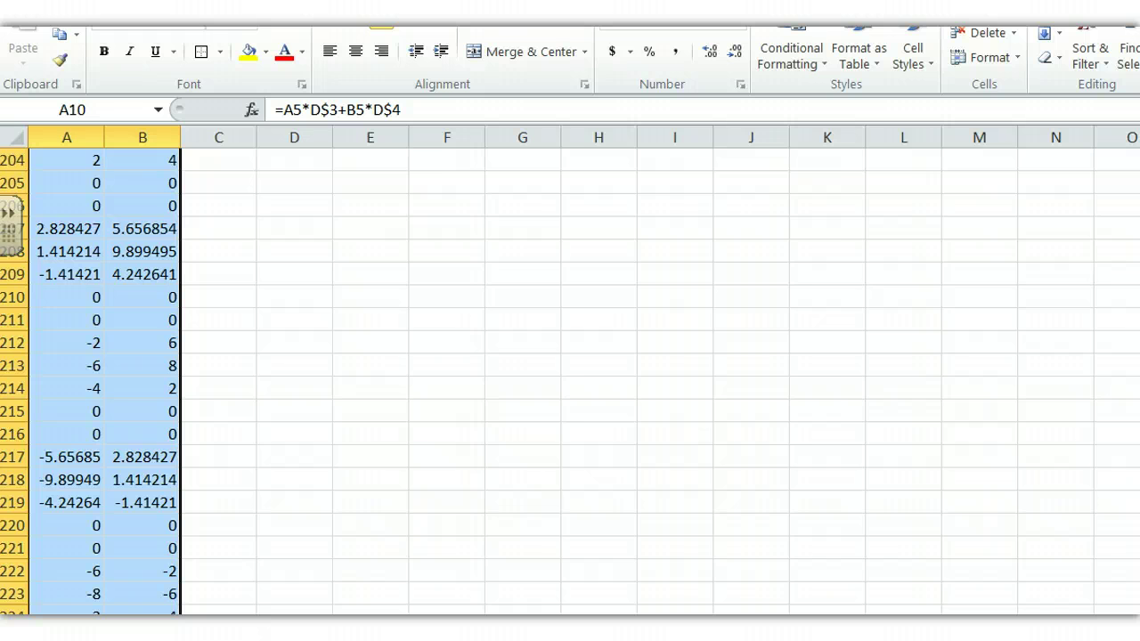
{"action": "scroll", "coordinate": [570, 374], "scroll_direction": "up", "scroll_amount": 20}
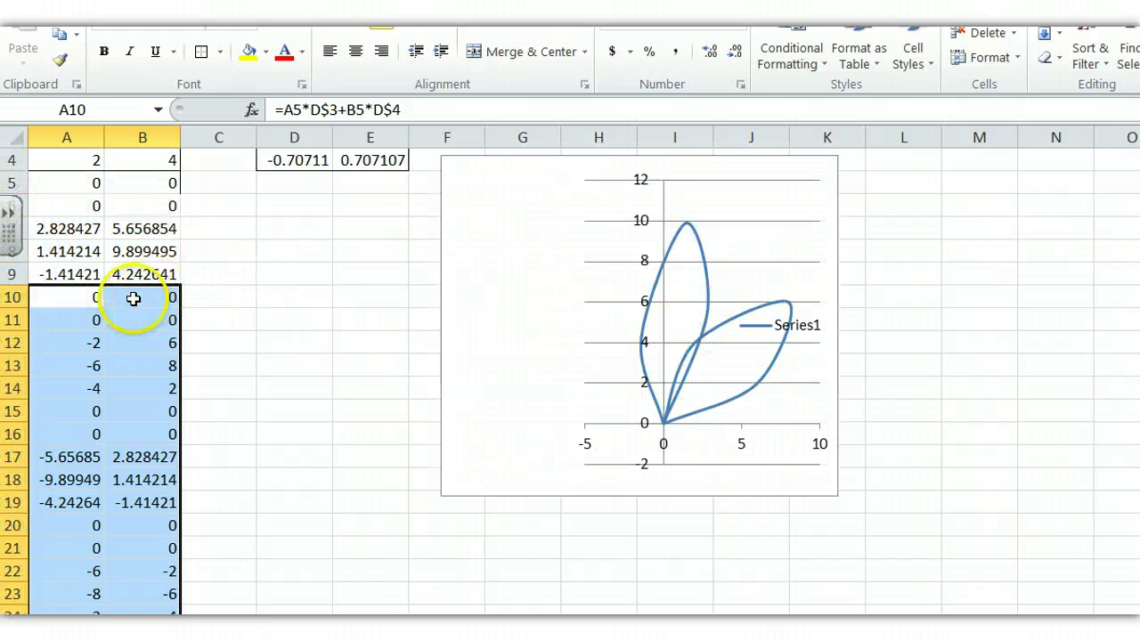
- Extend the chart's A:B data range to row 240 and widen the plot area leftward
{"action": "left_click", "coordinate": [605, 287]}
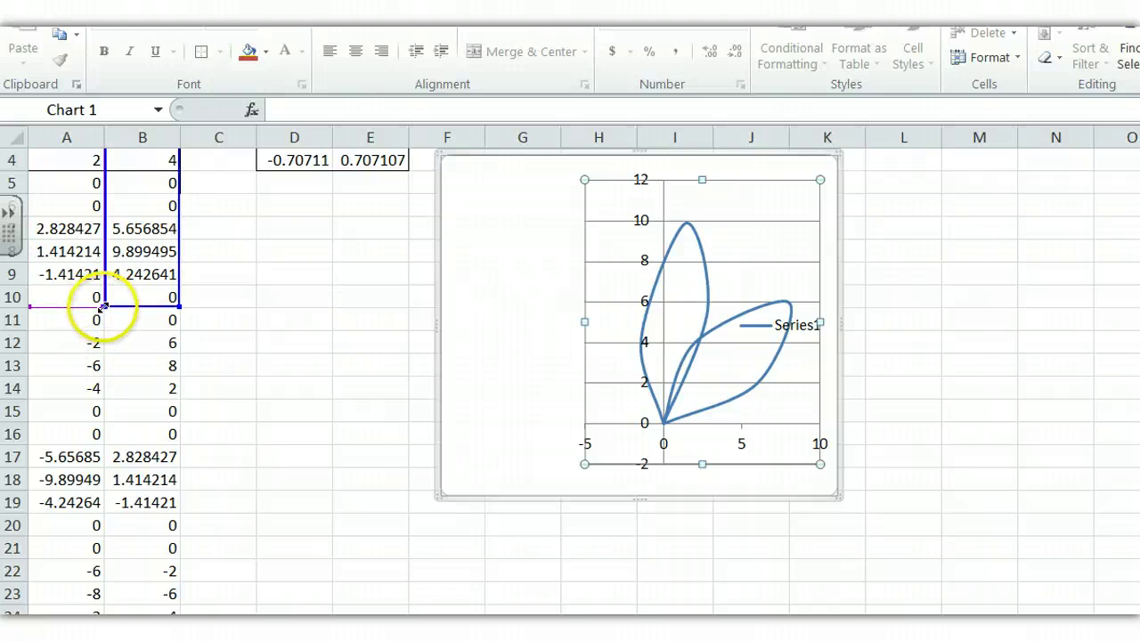
{"action": "left_click_drag", "start_coordinate": [104, 306], "coordinate": [104, 533]}
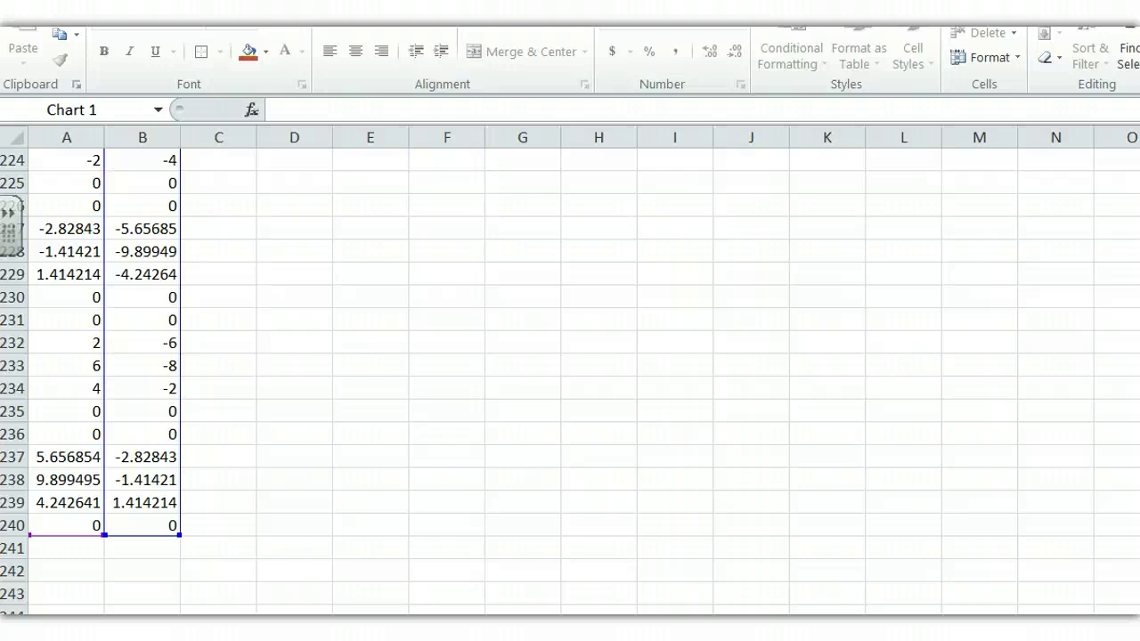
{"action": "scroll", "coordinate": [569, 374], "scroll_direction": "up", "scroll_amount": 20}
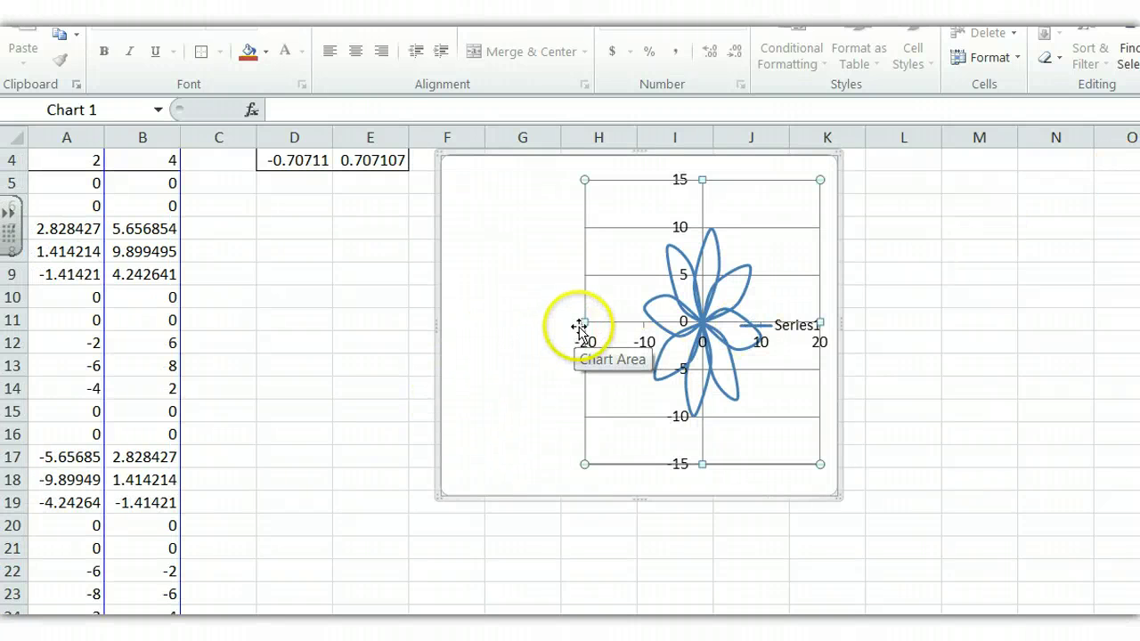
{"action": "left_click_drag", "start_coordinate": [577, 321], "coordinate": [502, 321]}
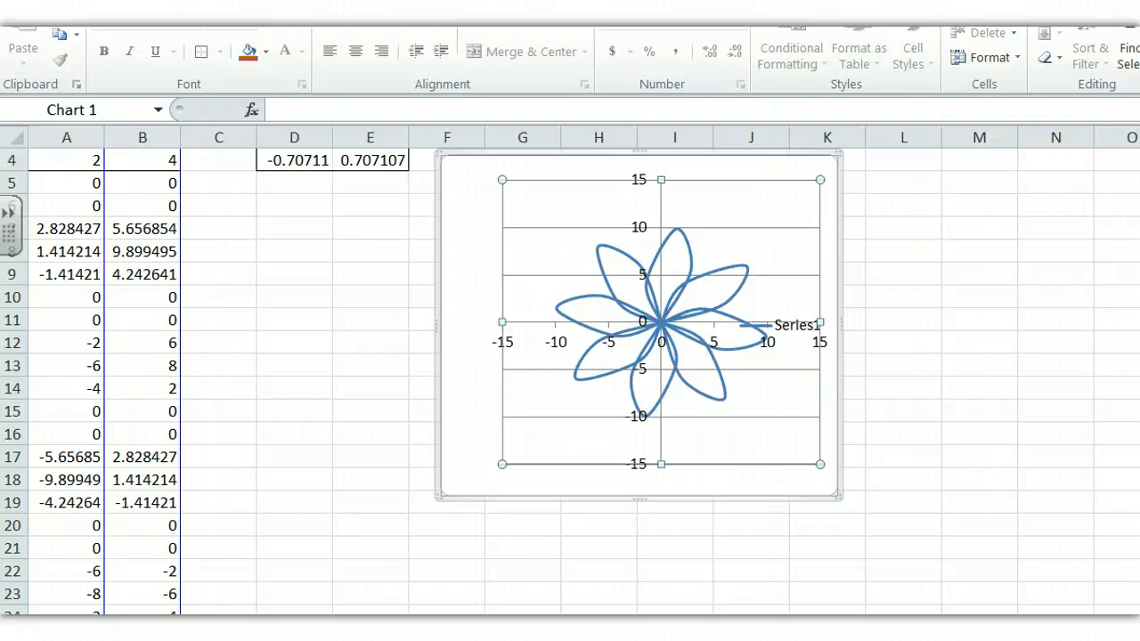
{"action": "scroll", "coordinate": [423, 374], "scroll_direction": "up", "scroll_amount": 1}
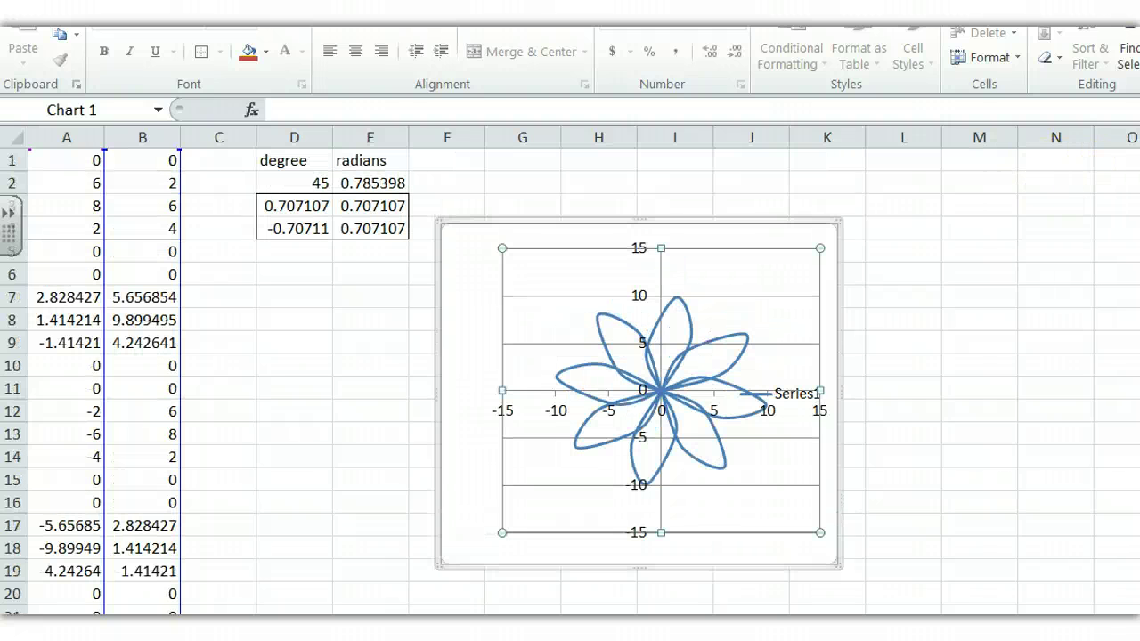
- Try angles 60 and 61 in D2, finally settling on 65 degrees
{"action": "left_click", "coordinate": [288, 178]}
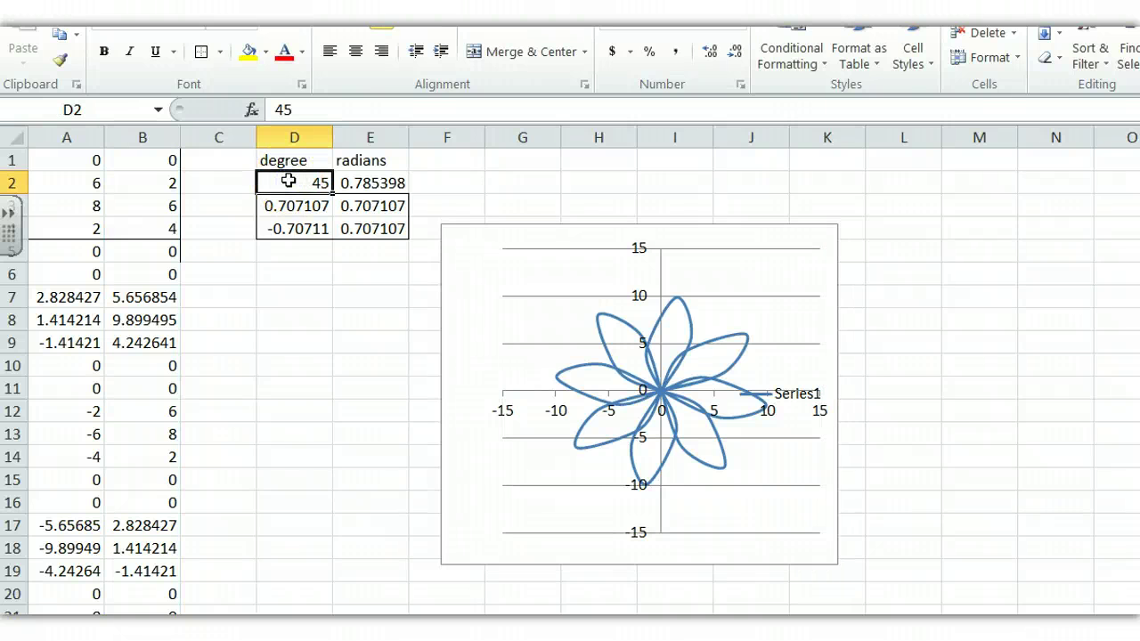
{"action": "type", "text": "60"}
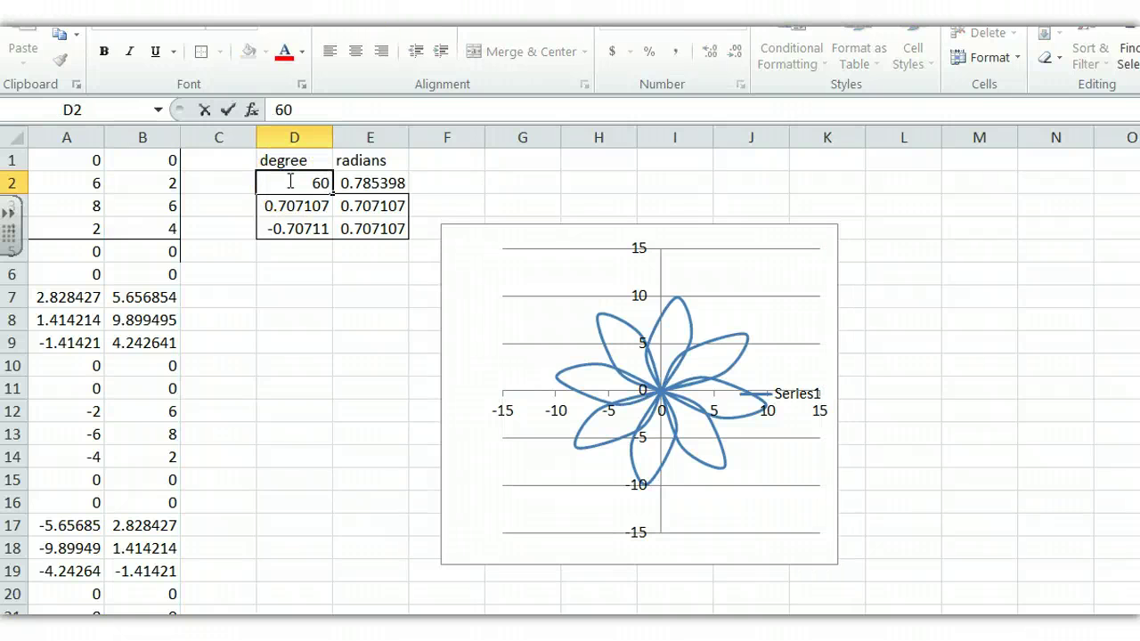
{"action": "key", "text": "Return"}
{"action": "left_click", "coordinate": [288, 181]}
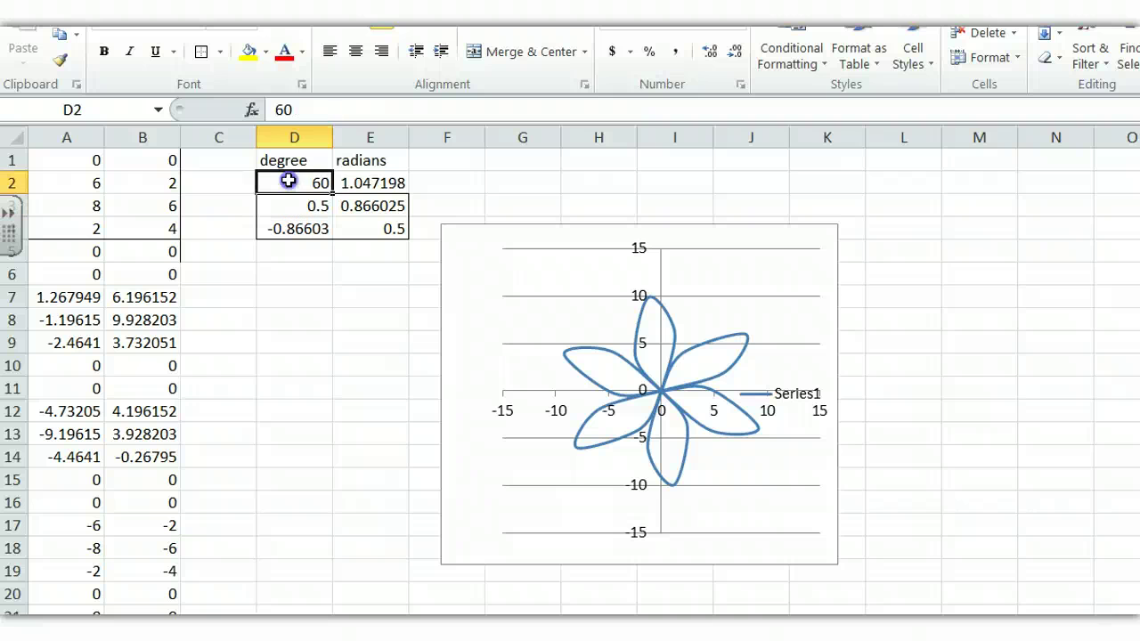
{"action": "type", "text": "6"}
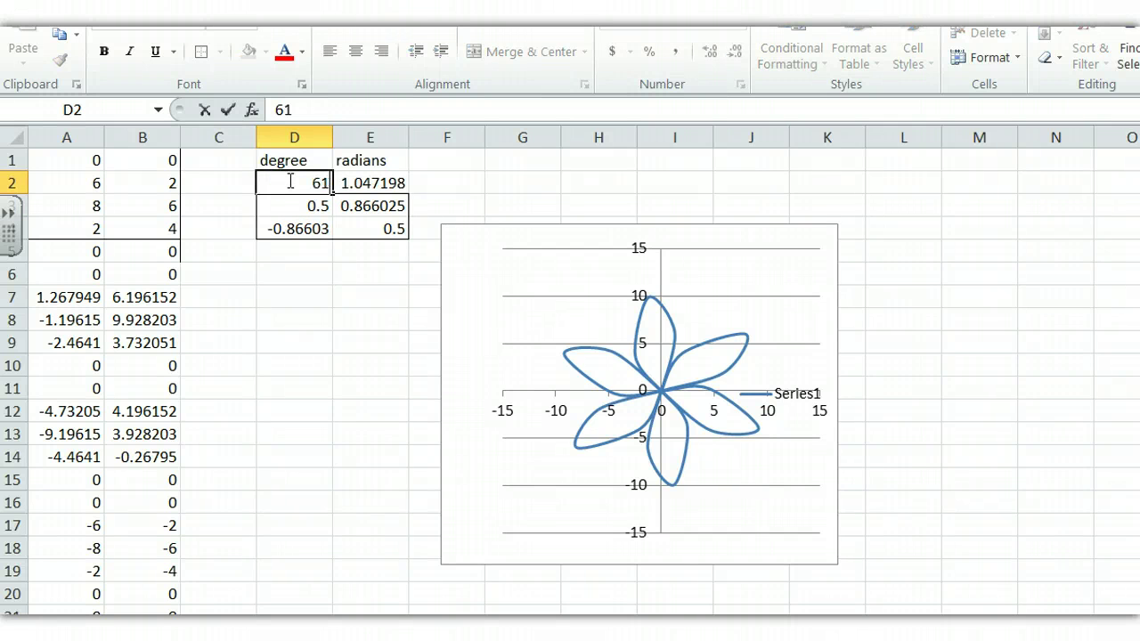
{"action": "key", "text": "Return"}
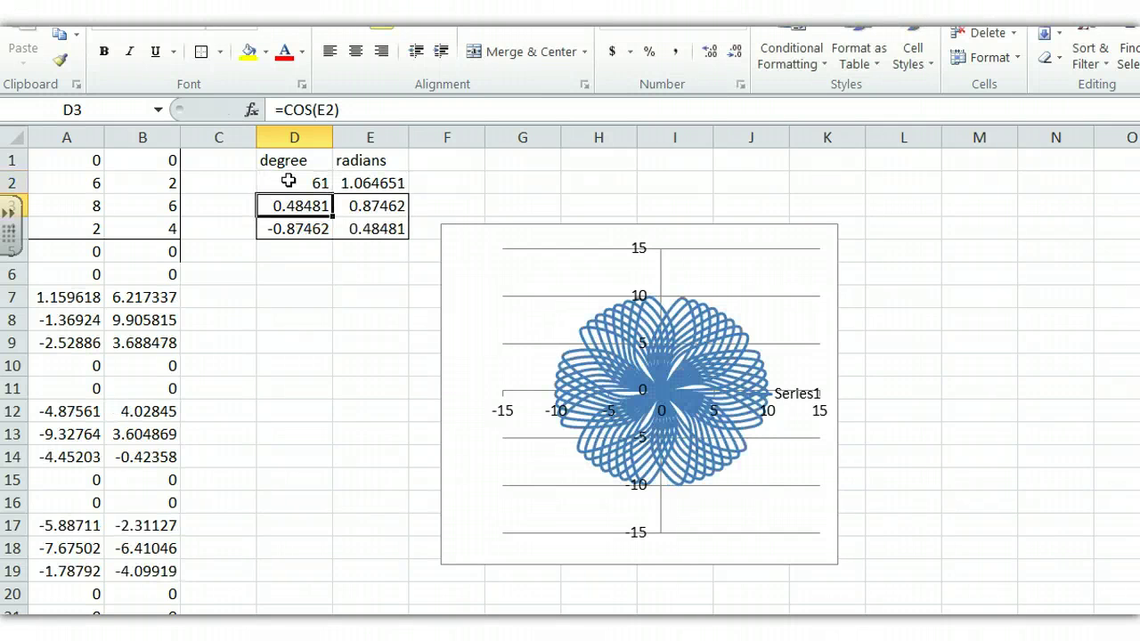
{"action": "left_click", "coordinate": [289, 182]}
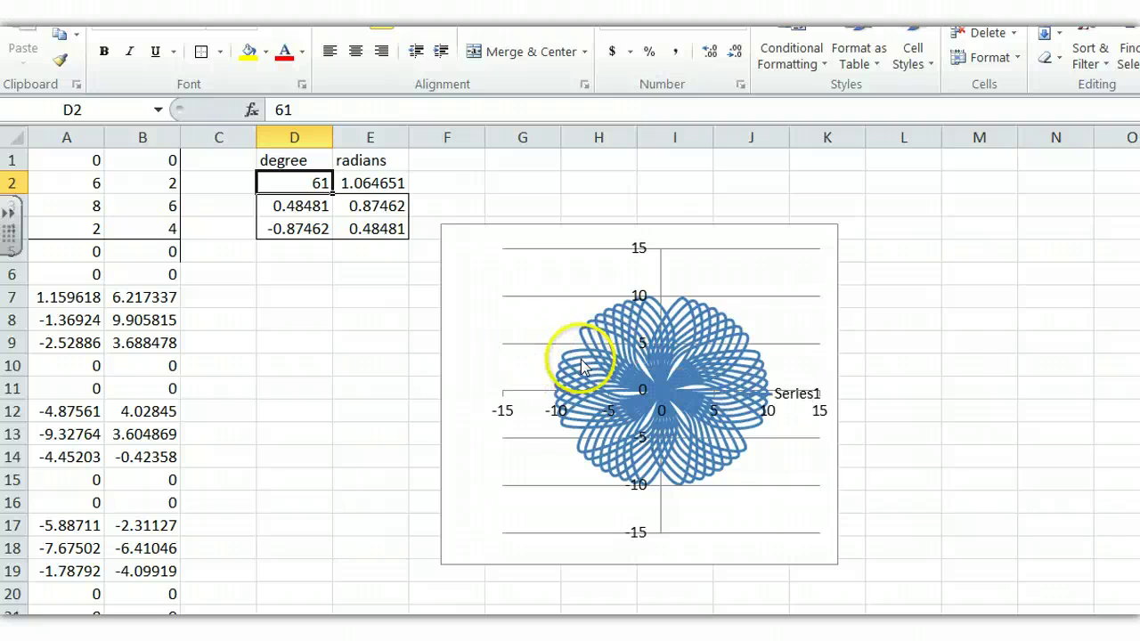
{"action": "left_click", "coordinate": [299, 184]}
{"action": "type", "text": "65"}
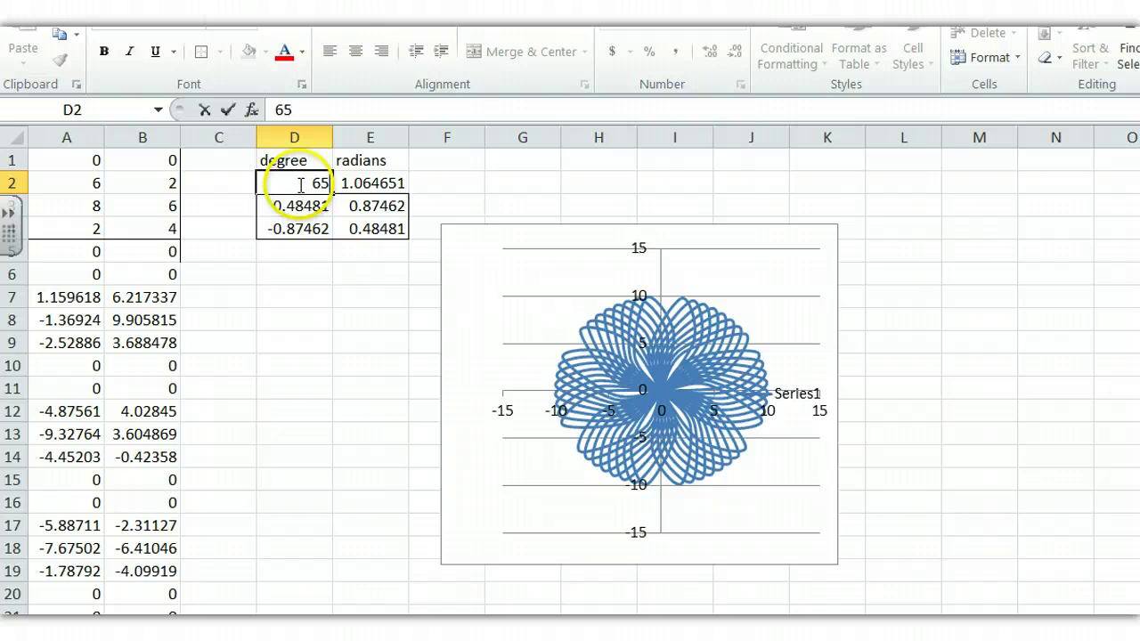
{"action": "key", "text": "Return"}
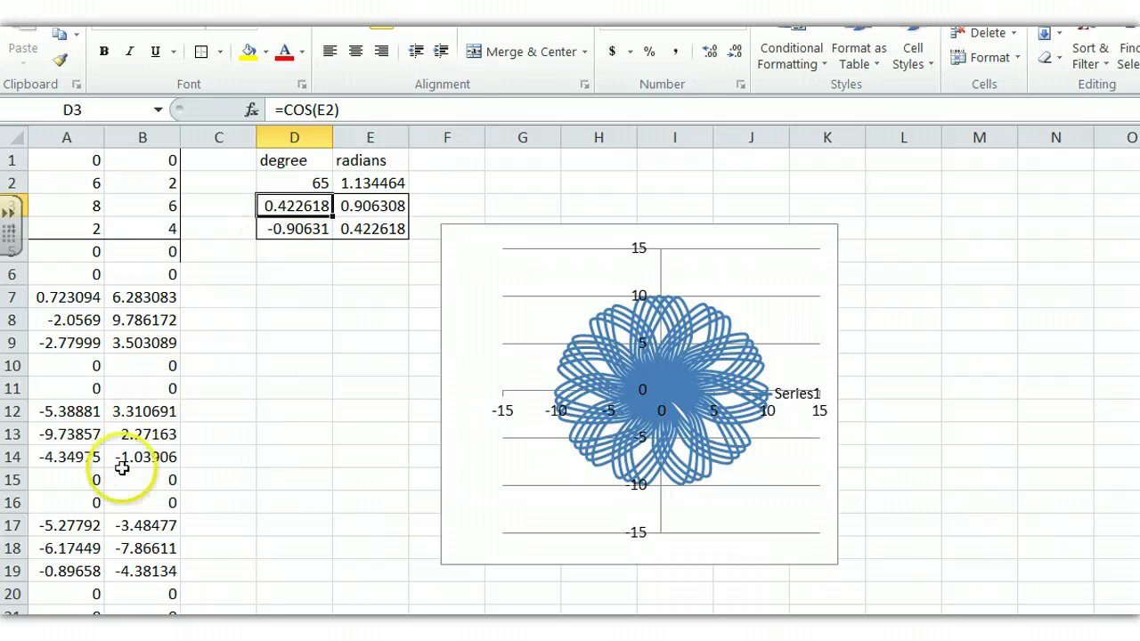
- Set D2 to 72 degrees for a five-petal flower, then type =rand() in G2
{"action": "key", "text": "Down"}
{"action": "key", "text": "Down"}
{"action": "key", "text": "Down"}
{"action": "key", "text": "Down"}
{"action": "key", "text": "Down"}
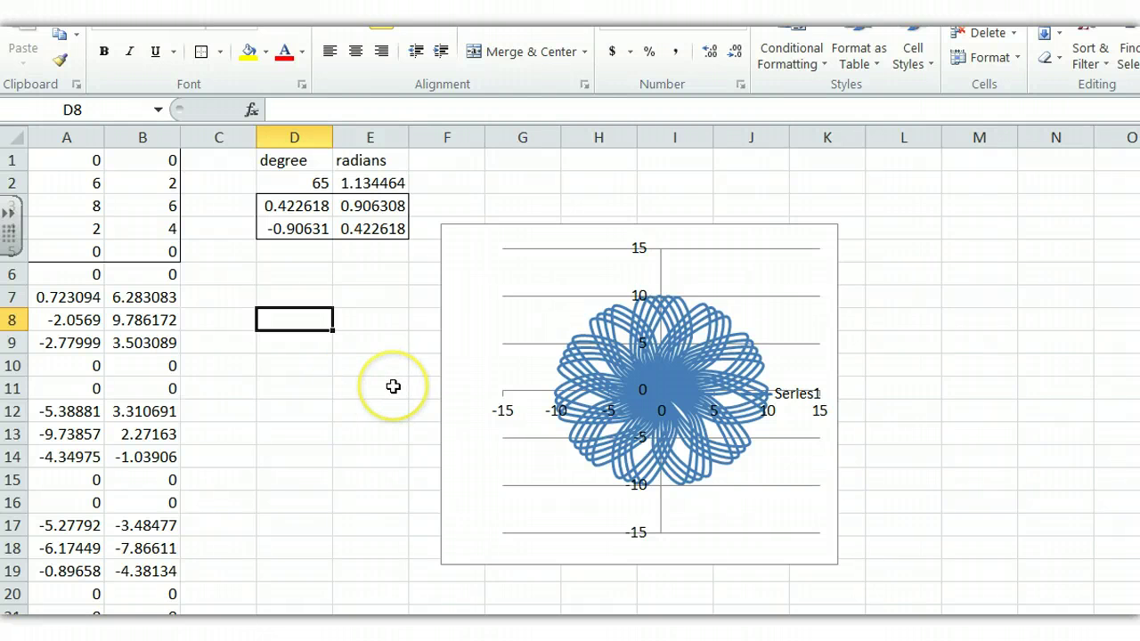
{"action": "left_click", "coordinate": [309, 183]}
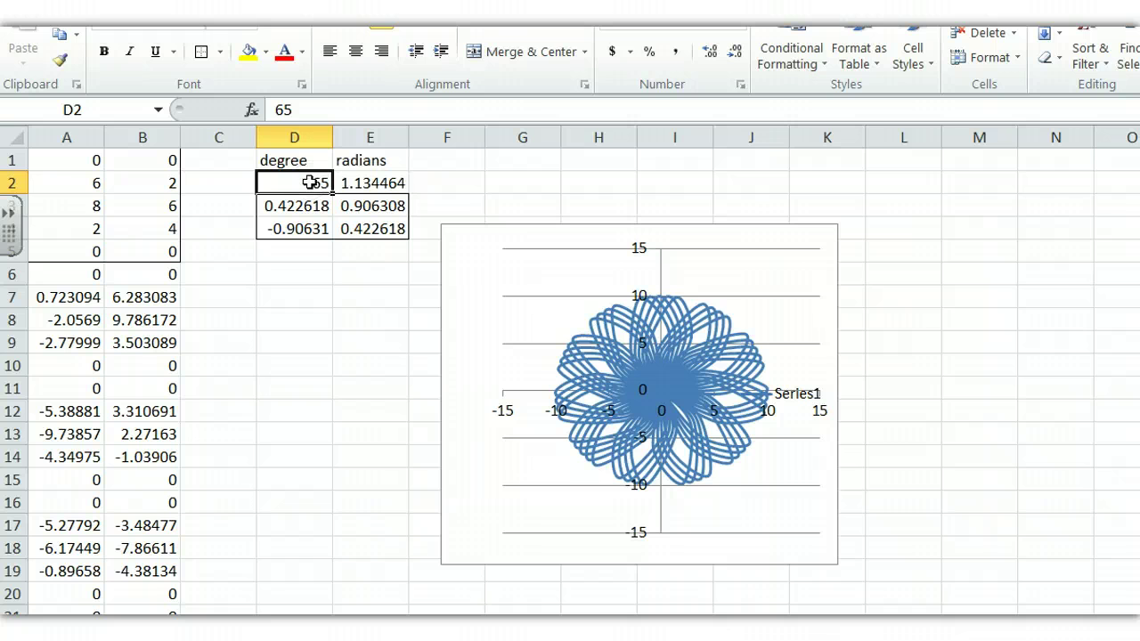
{"action": "type", "text": "72"}
{"action": "key", "text": "Return"}
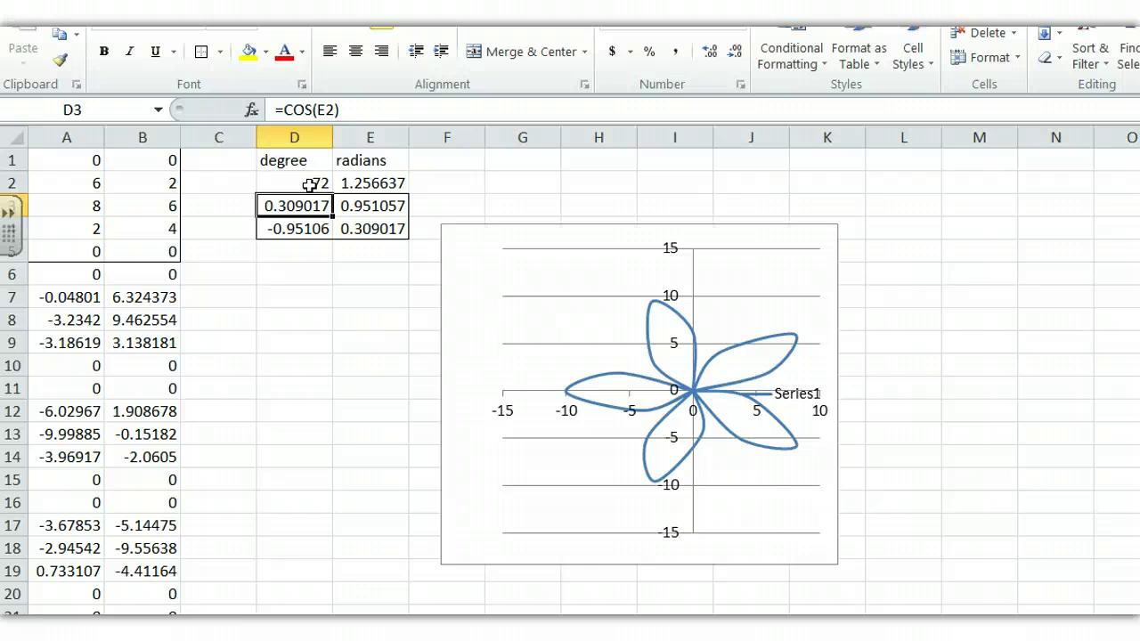
{"action": "left_click", "coordinate": [309, 185]}
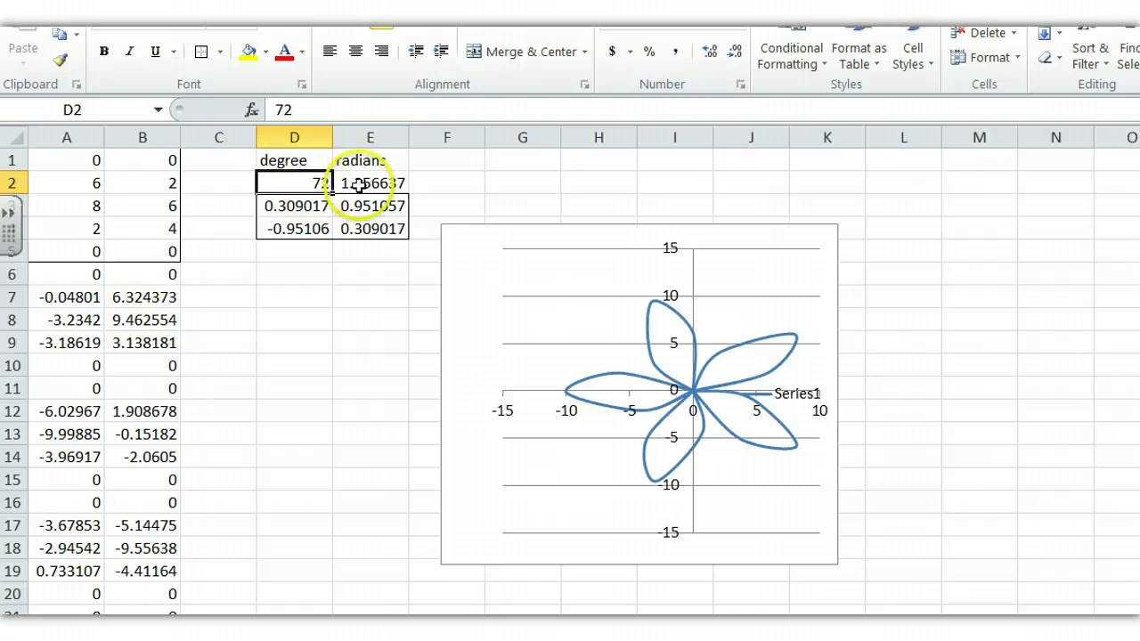
{"action": "left_click", "coordinate": [507, 185]}
{"action": "type", "text": "=r"}
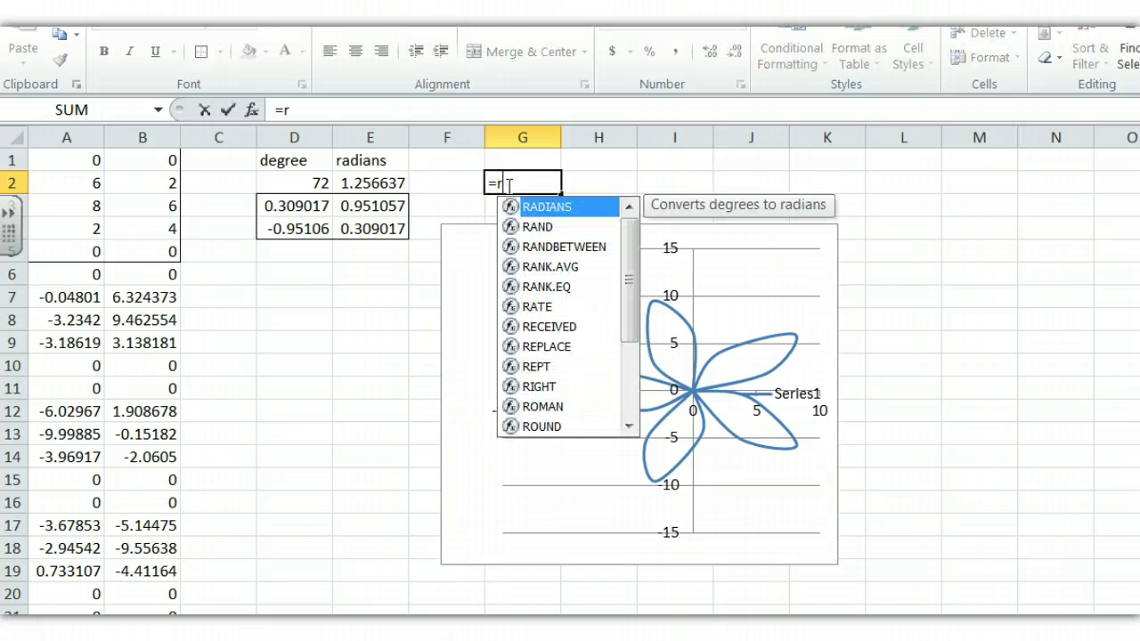
{"action": "type", "text": "and"}
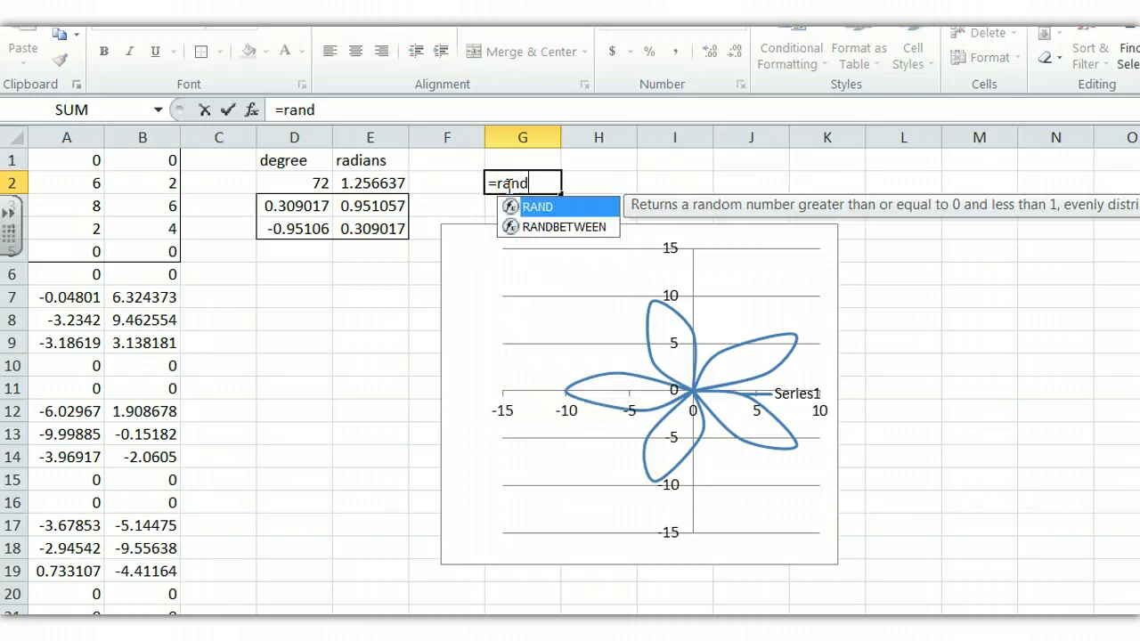
{"action": "type", "text": "()"}
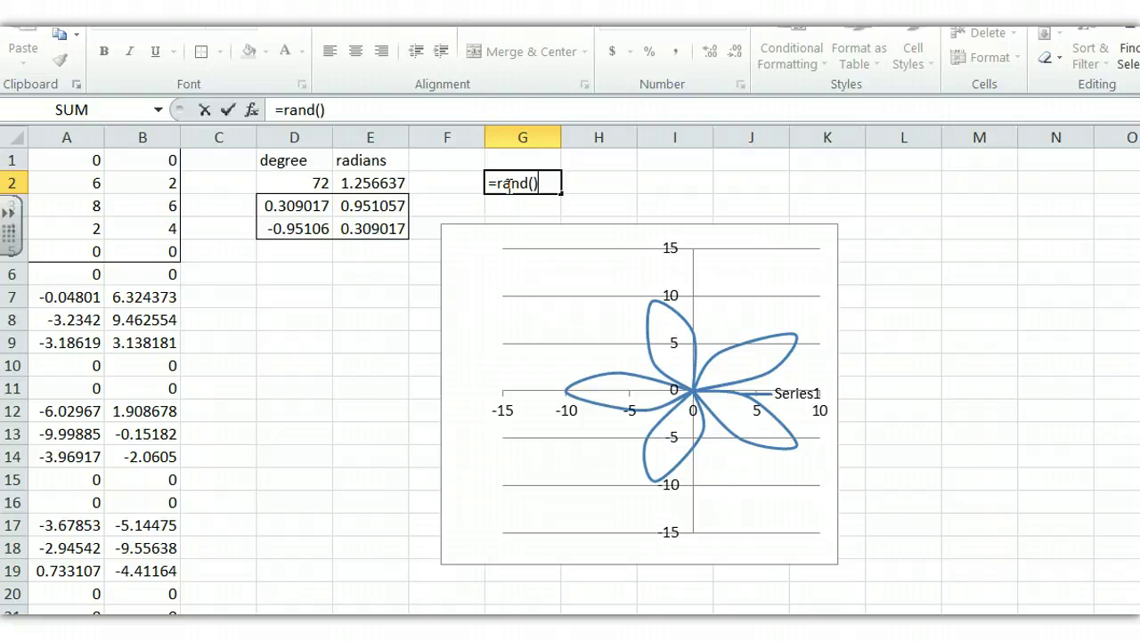
- Commit =rand() in G2 and recalculate with F9 to get a new random value
{"action": "key", "text": "Return"}
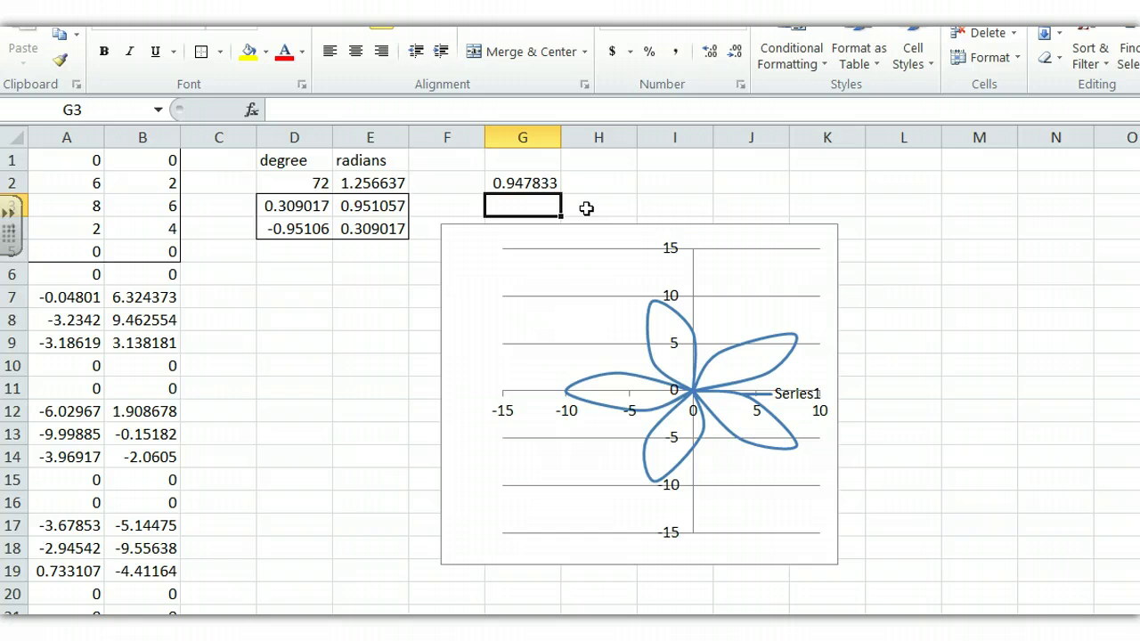
{"action": "key", "text": "F9"}
{"action": "key", "text": "F9"}
{"action": "key", "text": "F9"}
{"action": "key", "text": "F9"}
{"action": "key", "text": "F9"}
{"action": "key", "text": "F9"}
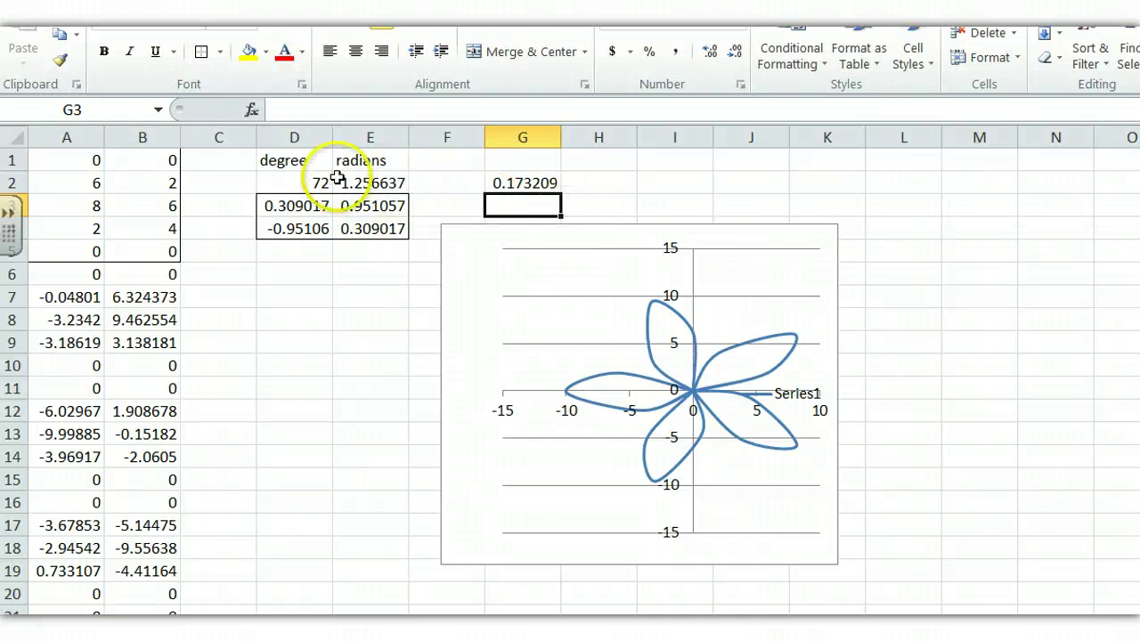
- Replace 72 in D2 with =90*rand() for a random angle between 0 and 90
{"action": "left_click", "coordinate": [305, 182]}
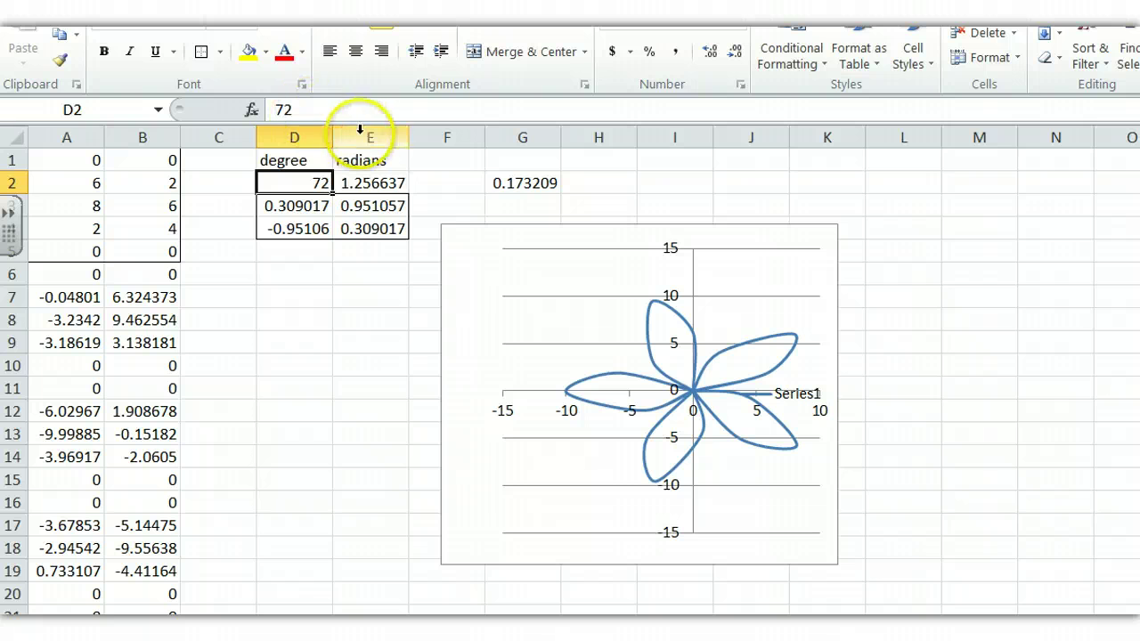
{"action": "left_click", "coordinate": [305, 108]}
{"action": "left_click_drag", "start_coordinate": [306, 108], "coordinate": [276, 109]}
{"action": "key", "text": "BackSpace"}
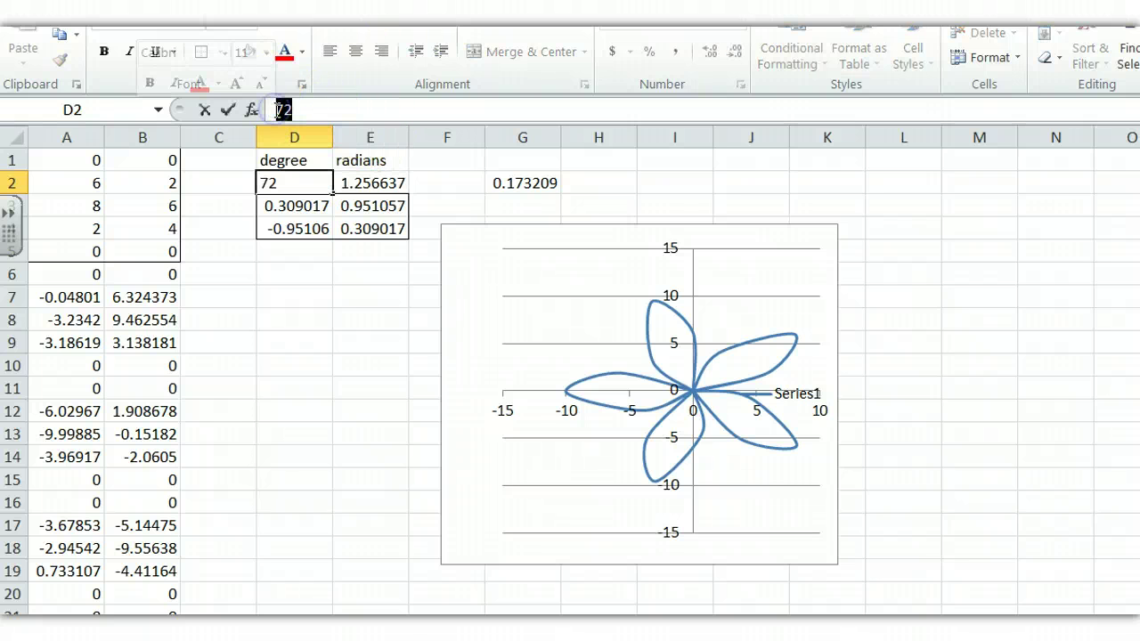
{"action": "type", "text": "=90"}
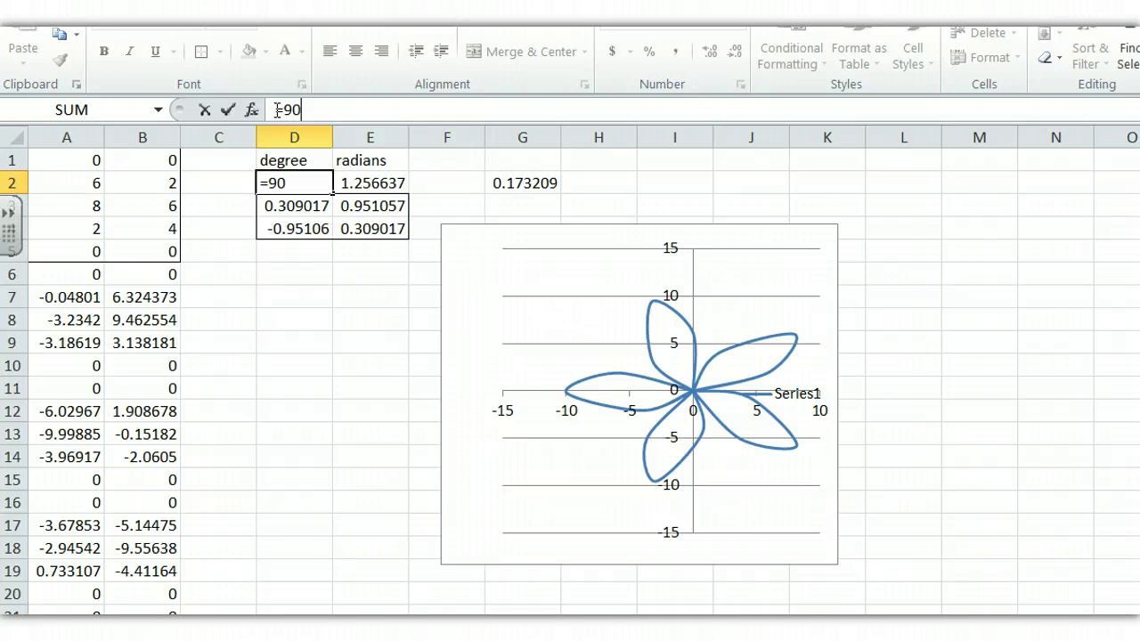
{"action": "type", "text": "*rand()"}
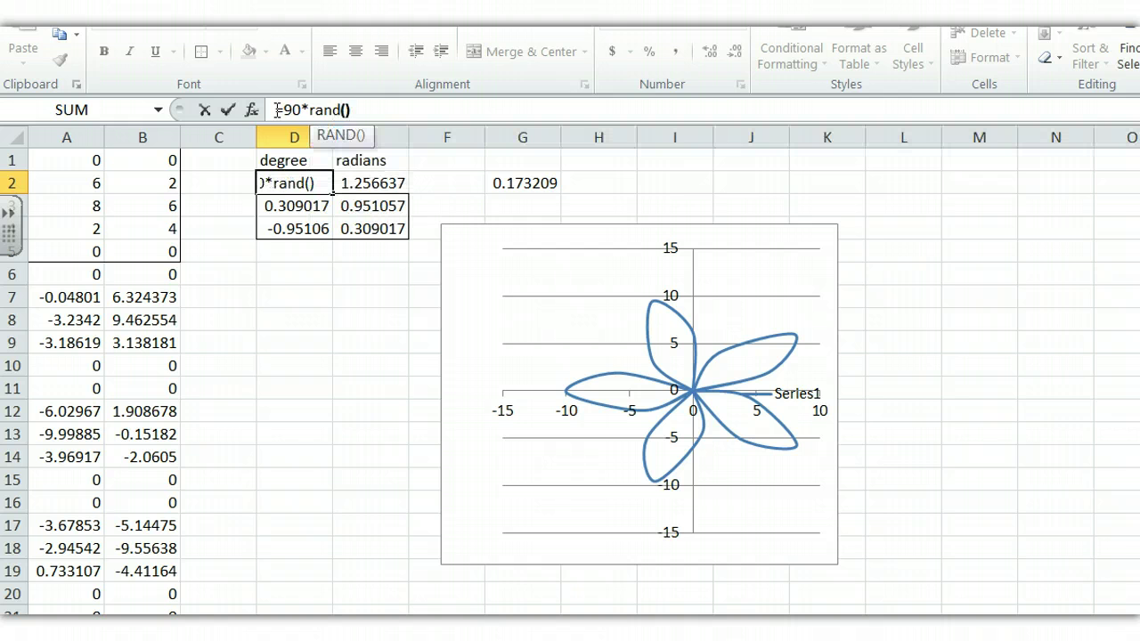
{"action": "left_click", "coordinate": [292, 115]}
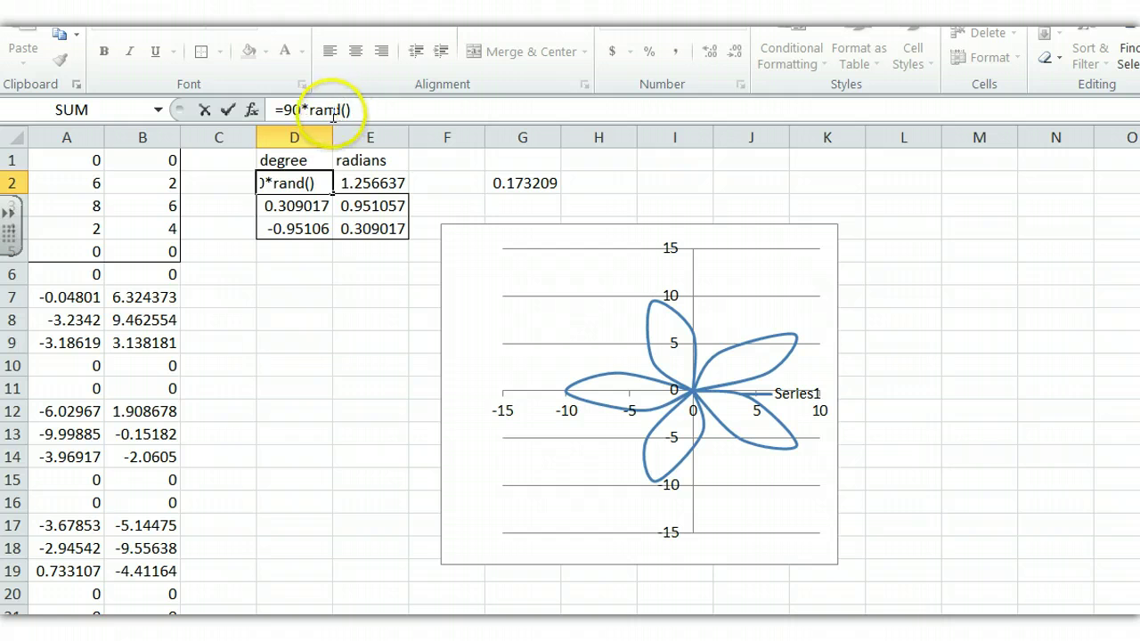
{"action": "left_click", "coordinate": [287, 110]}
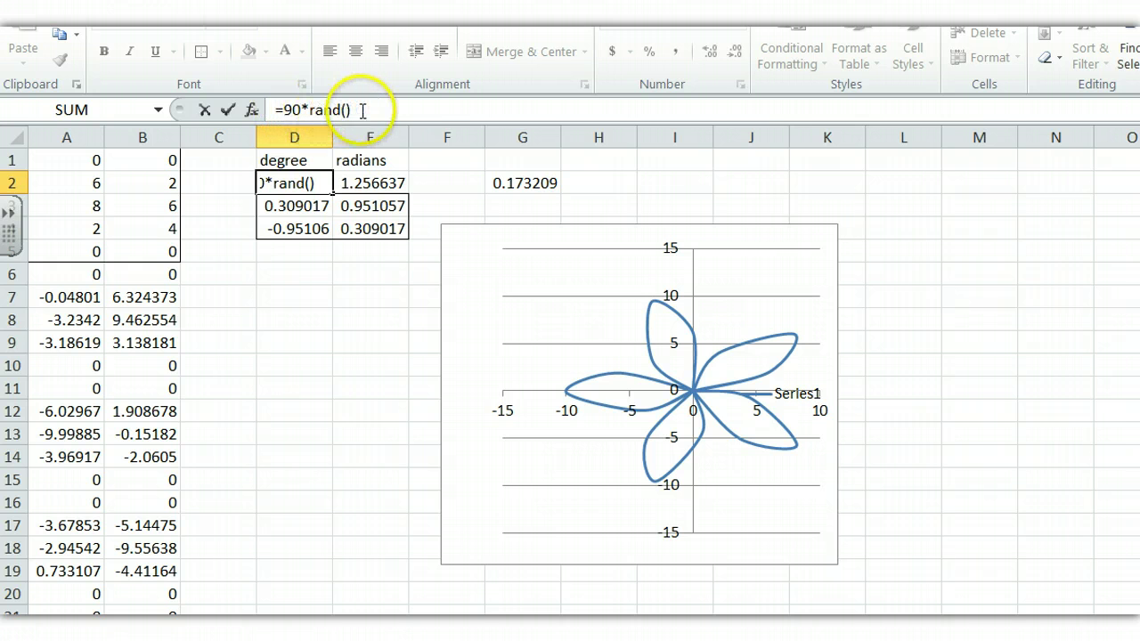
{"action": "left_click", "coordinate": [226, 110]}
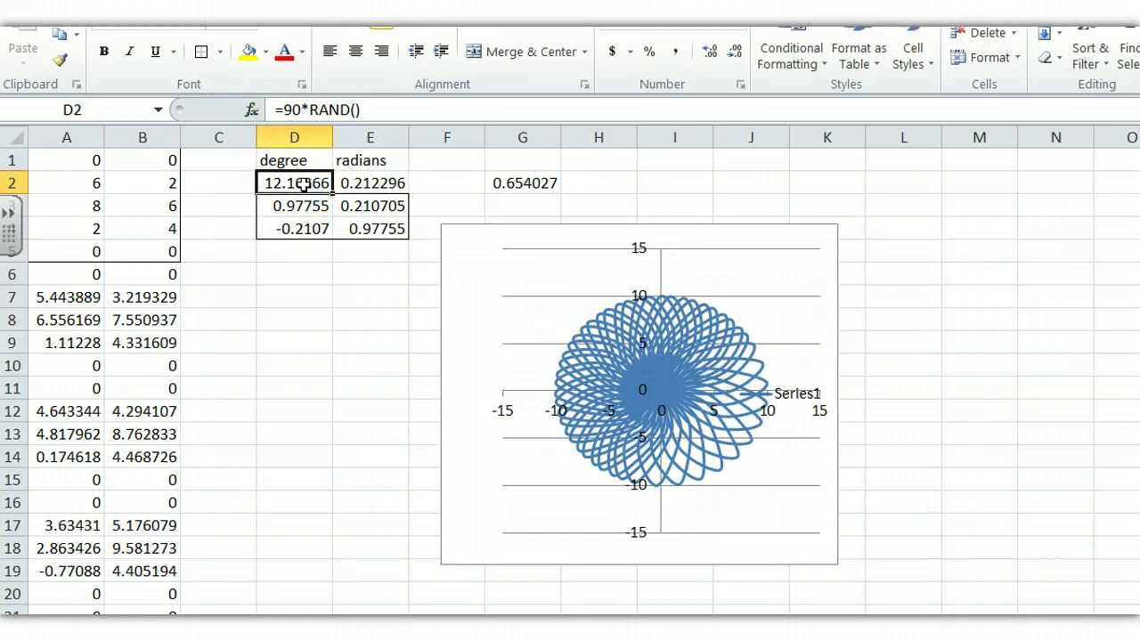
- Recalculate five times with F9, ending at about 59.2° with an open petalled rosette
{"action": "key", "text": "F9"}
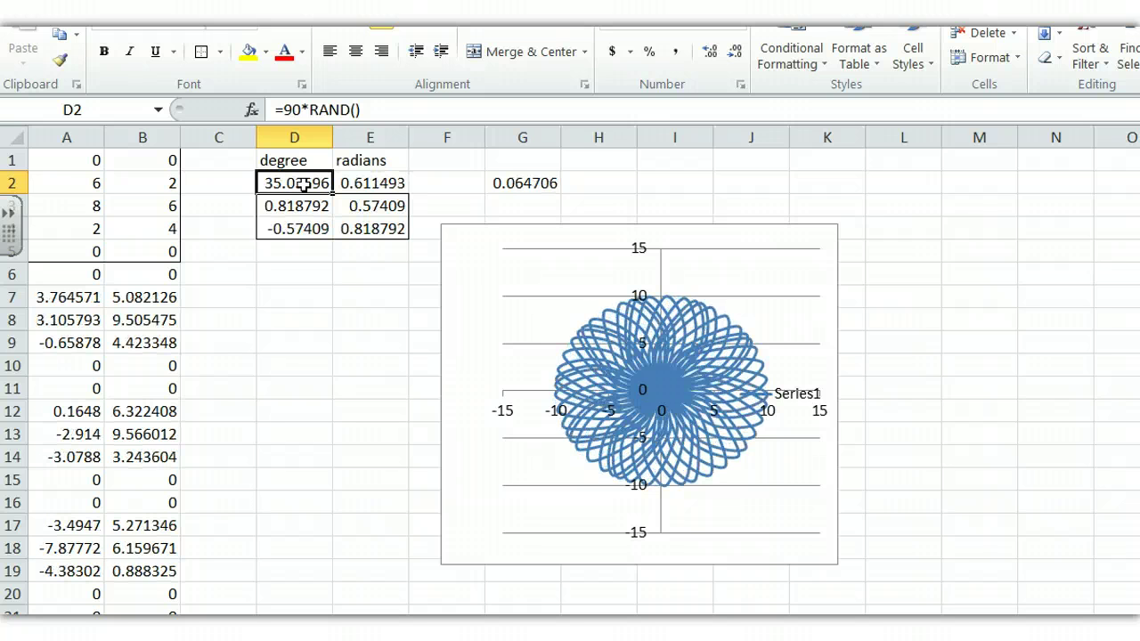
{"action": "key", "text": "F9"}
{"action": "key", "text": "F9"}
{"action": "key", "text": "F9"}
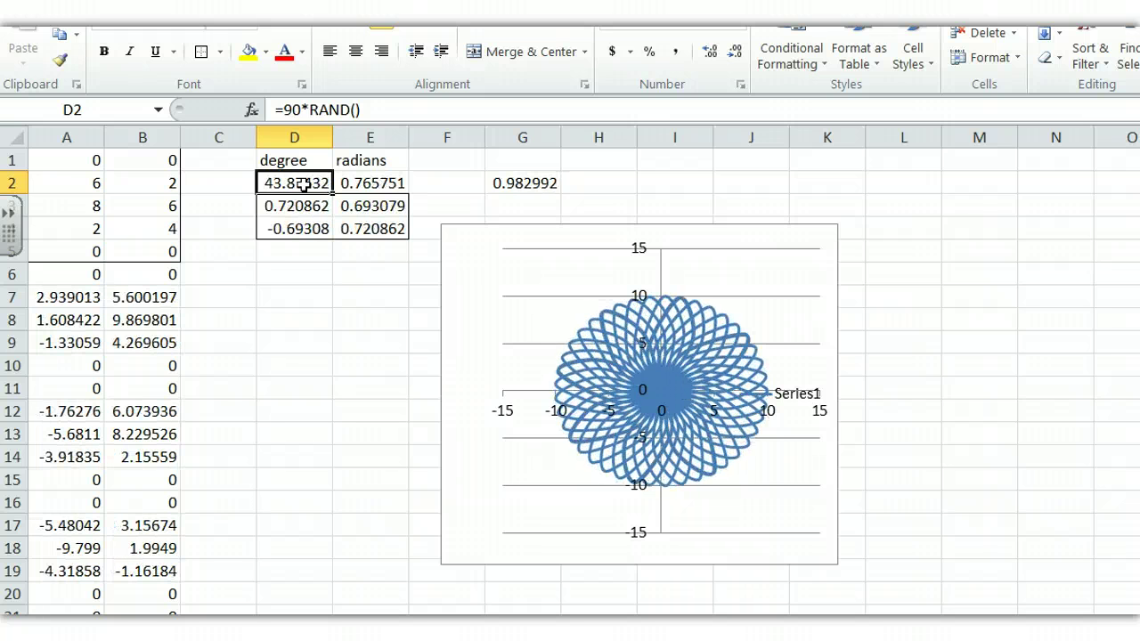
{"action": "key", "text": "F9"}
{"action": "key", "text": "F9"}
{"action": "key", "text": "F9"}
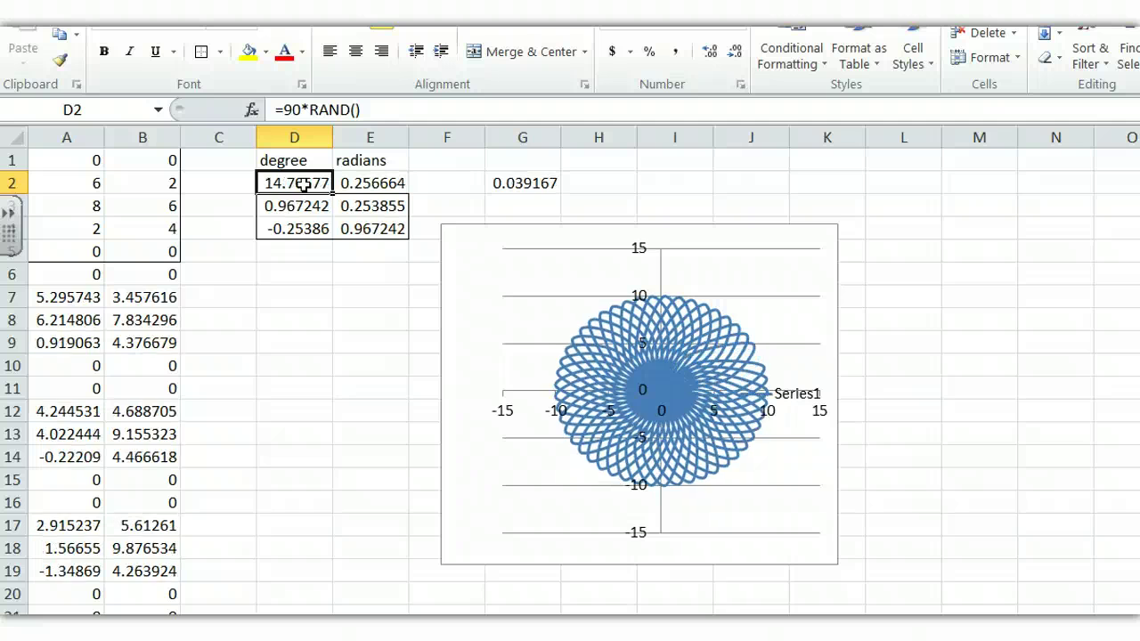
{"action": "key", "text": "F9"}
{"action": "key", "text": "F9"}
{"action": "key", "text": "F9"}
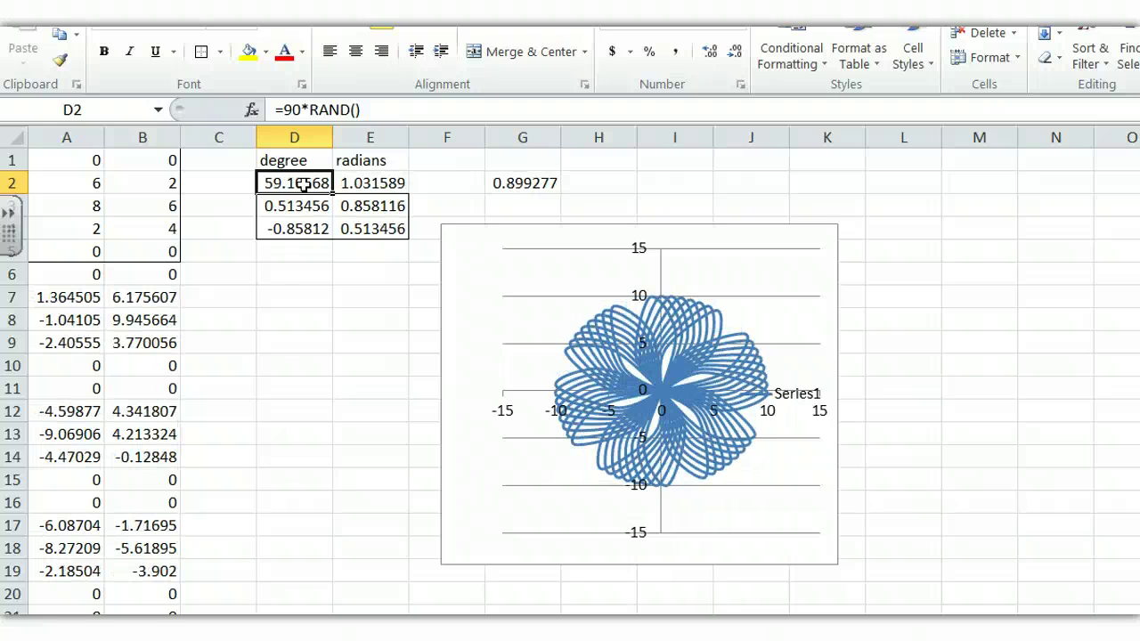
{"action": "key", "text": "F9"}
{"action": "key", "text": "F9"}
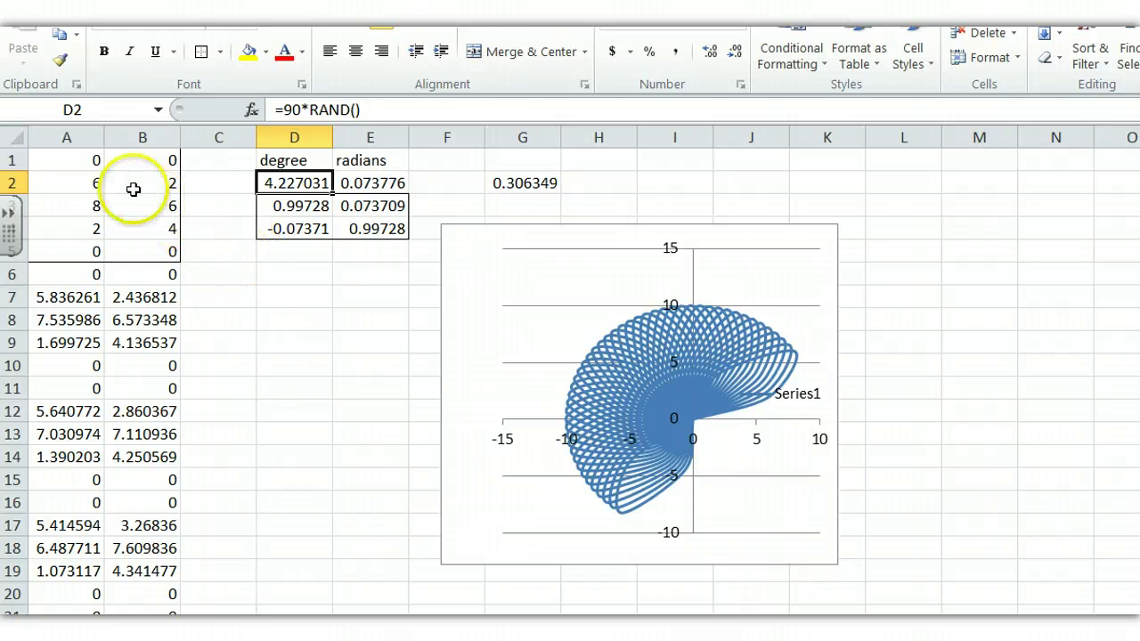
- Replace the 0 in cell A1 with the formula =10*RAND()
{"action": "left_click", "coordinate": [81, 162]}
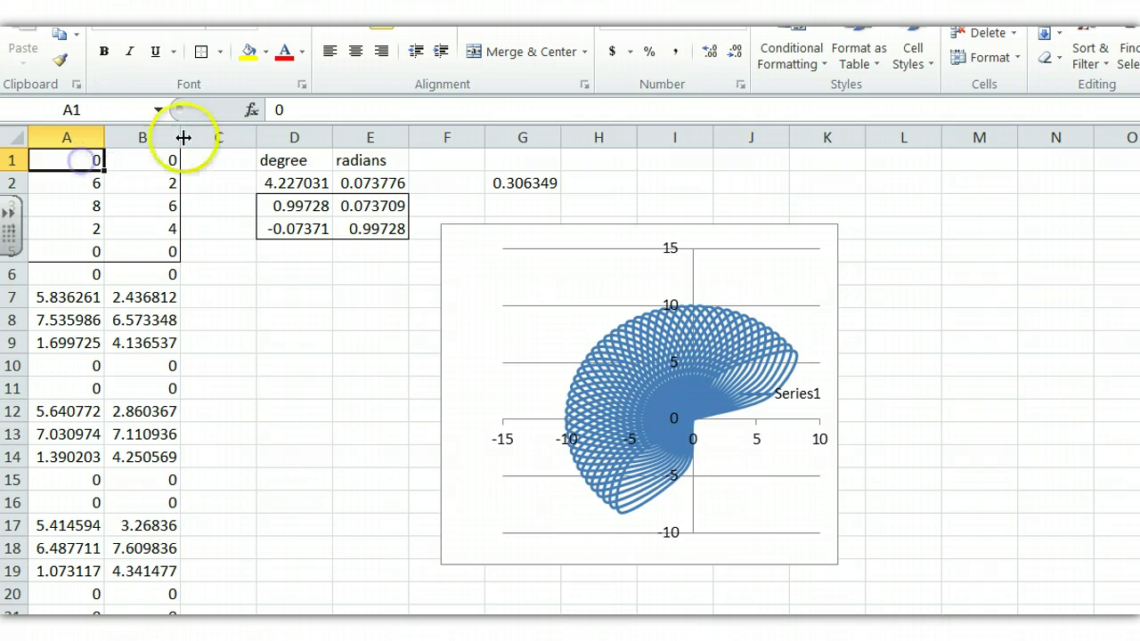
{"action": "double_click", "coordinate": [302, 112]}
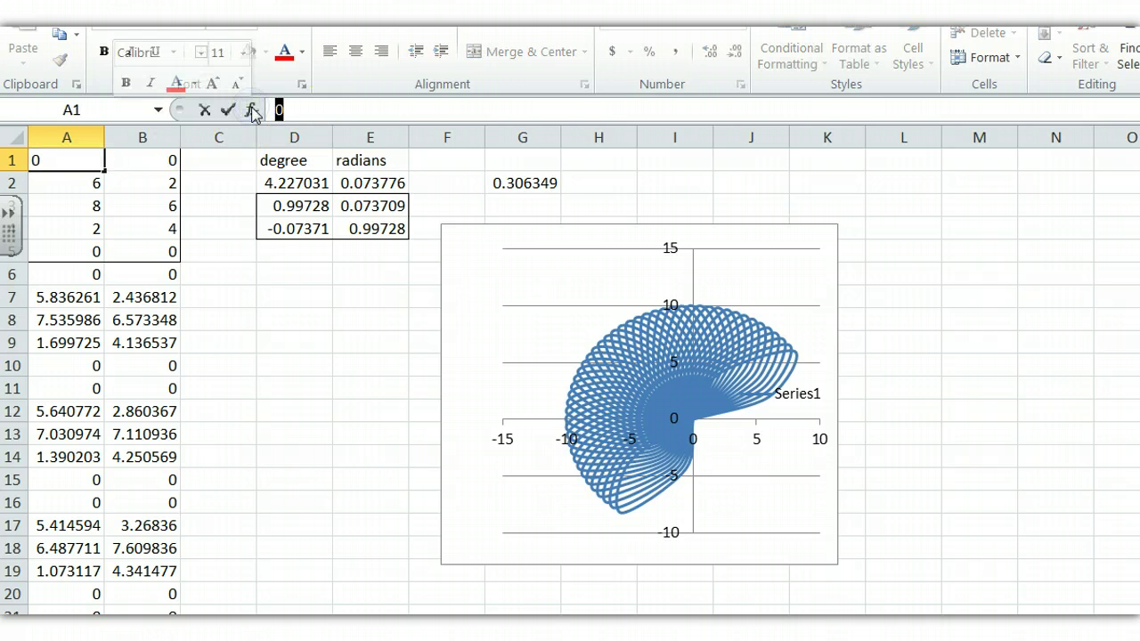
{"action": "type", "text": "="}
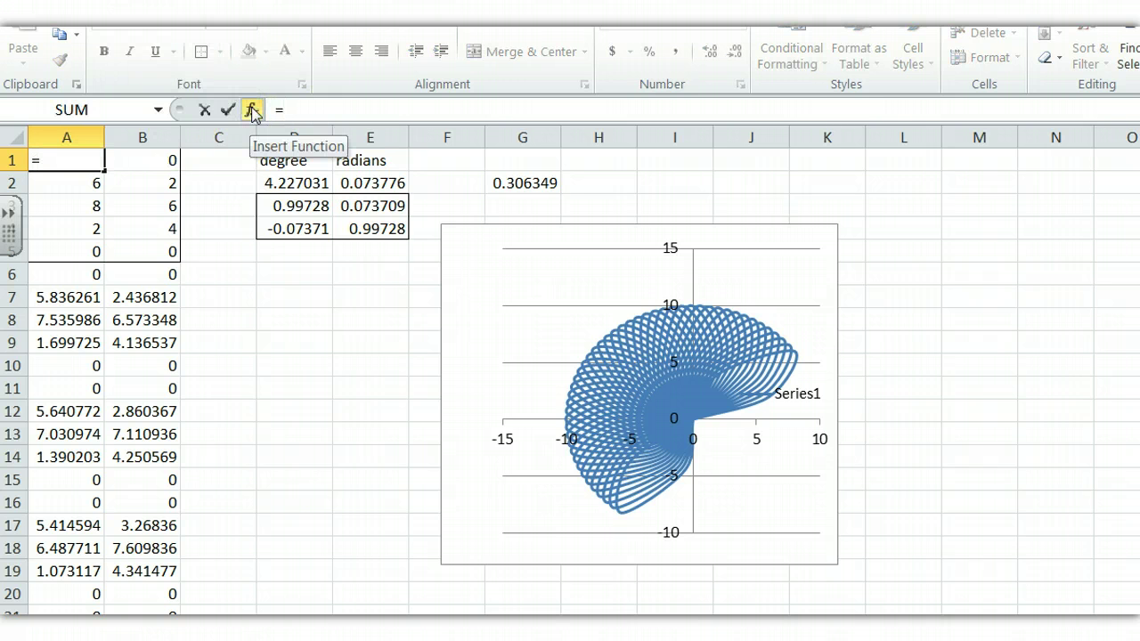
{"action": "type", "text": "10"}
{"action": "type", "text": "*rand()"}
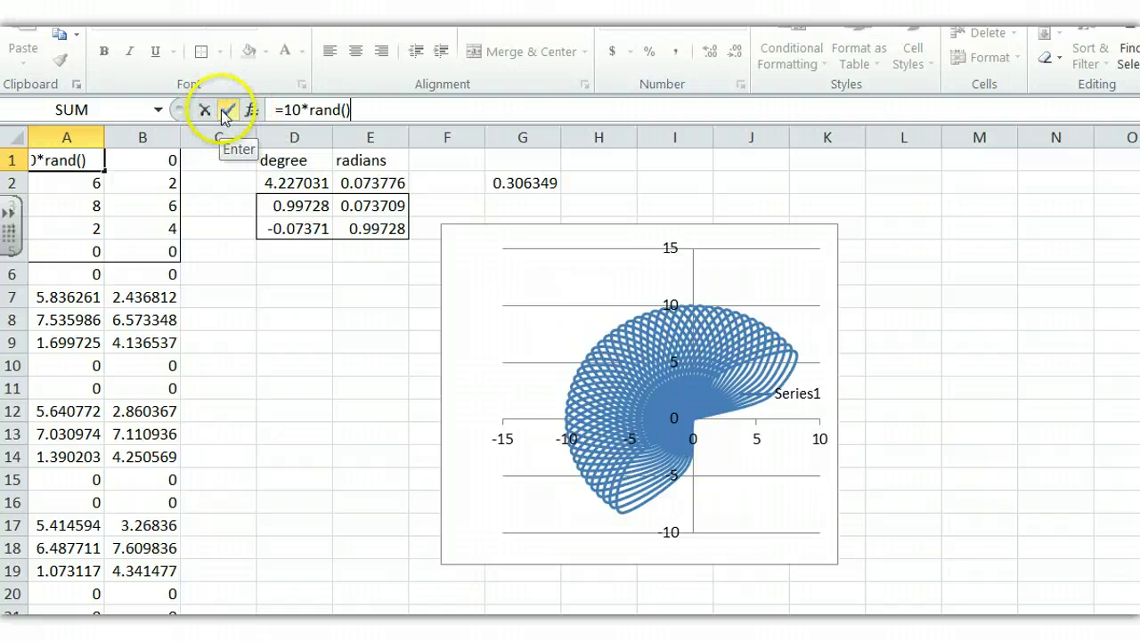
{"action": "left_click", "coordinate": [229, 109]}
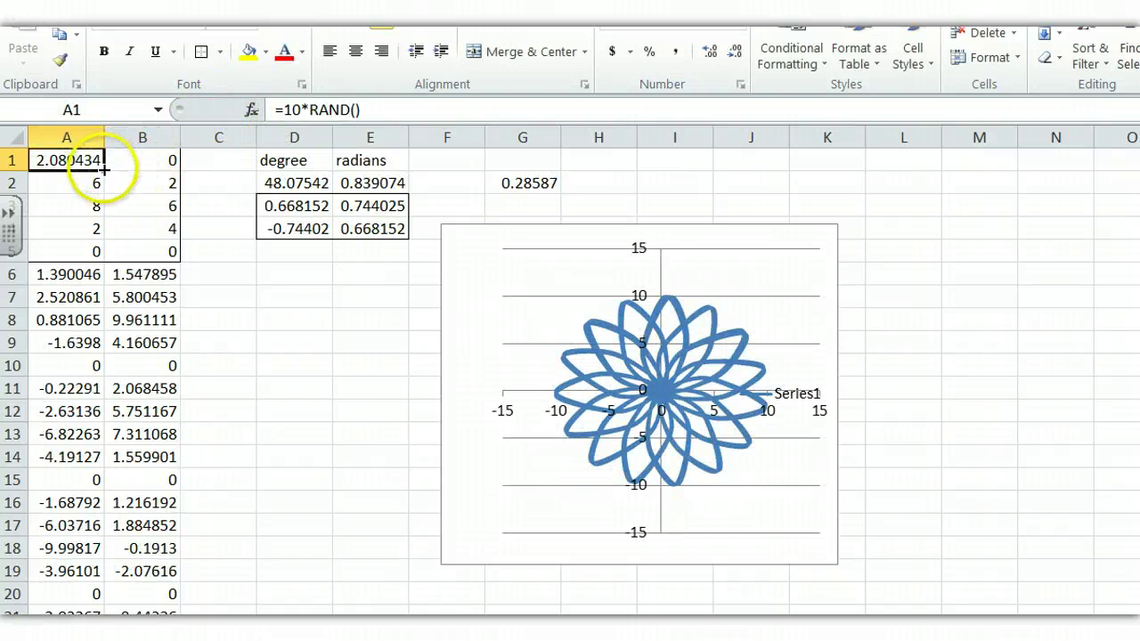
- Fill =10*RAND() from A1 across to column B and down through row 5, then deselect
{"action": "left_click_drag", "start_coordinate": [145, 173], "coordinate": [172, 251]}
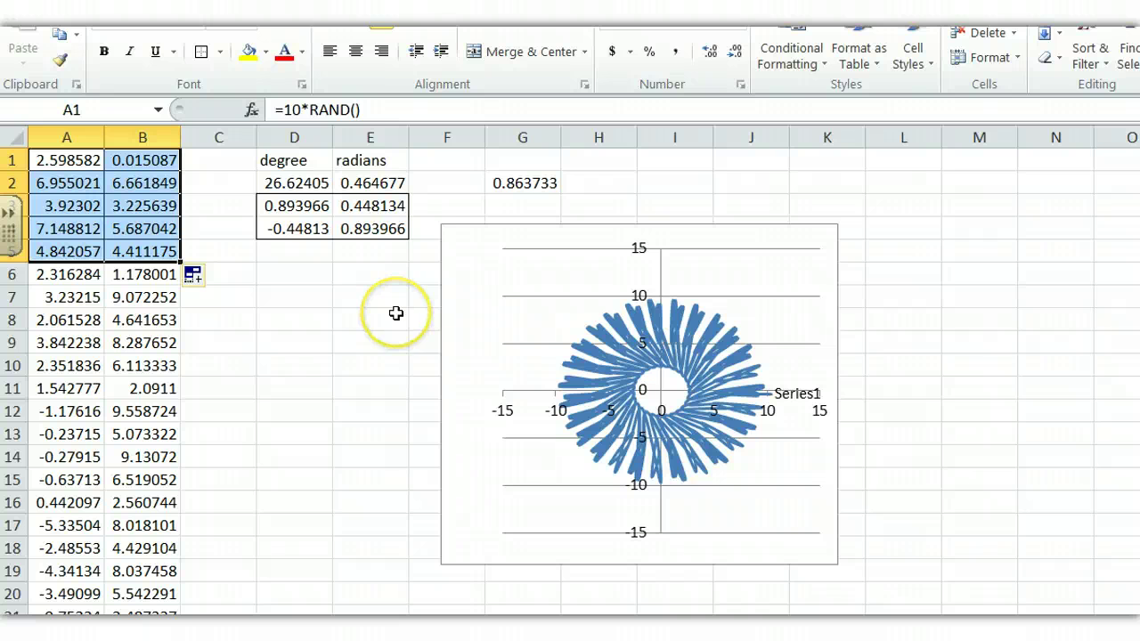
{"action": "left_click", "coordinate": [297, 281]}
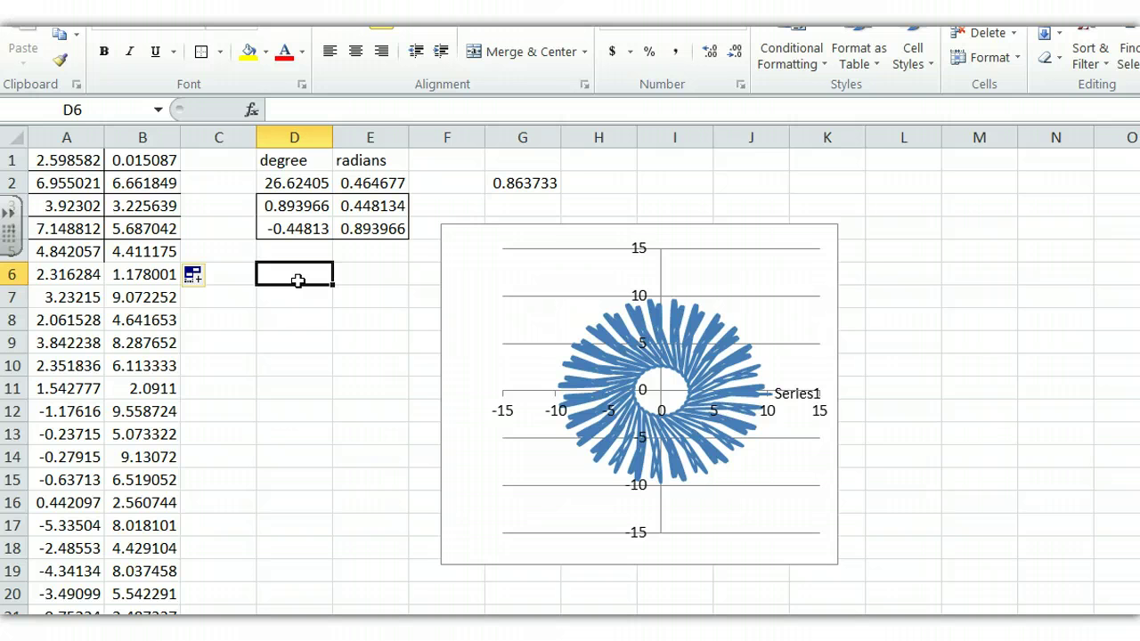
- Recalculate with F9 fourteen times, redrawing the chart as new random rotated patterns
{"action": "key", "text": "F9"}
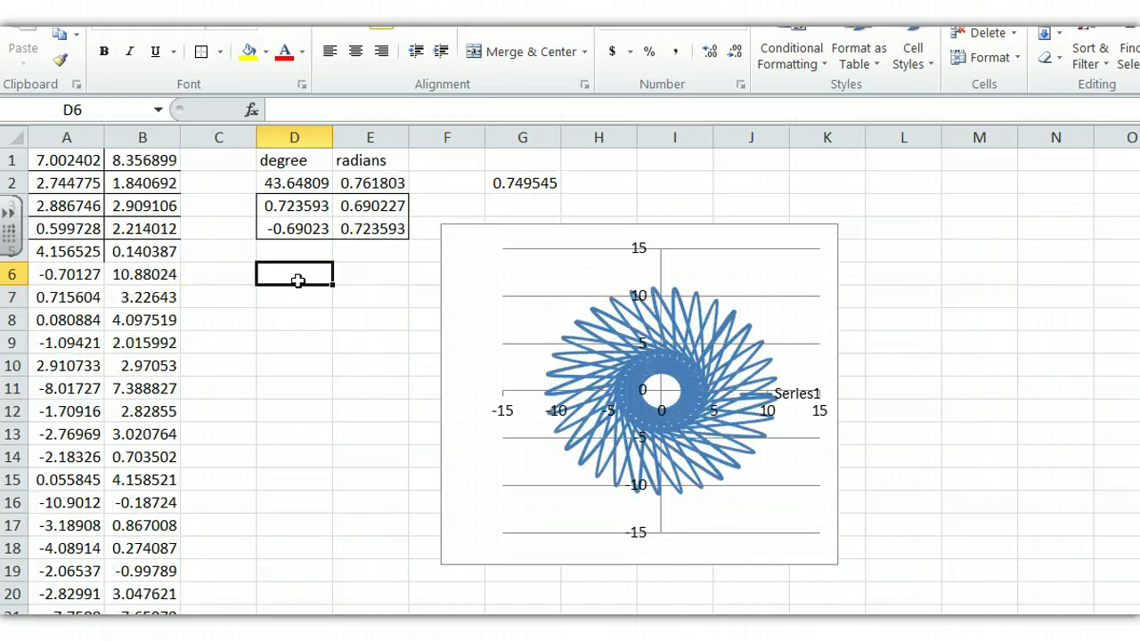
{"action": "key", "text": "F9"}
{"action": "key", "text": "F9"}
{"action": "key", "text": "F9"}
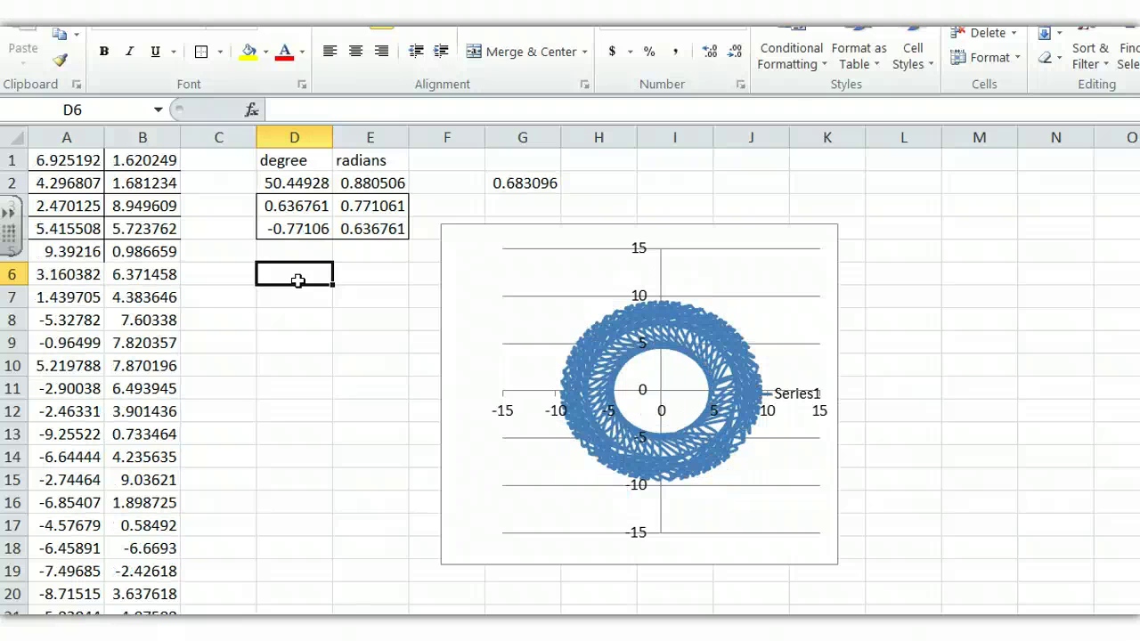
{"action": "key", "text": "F9"}
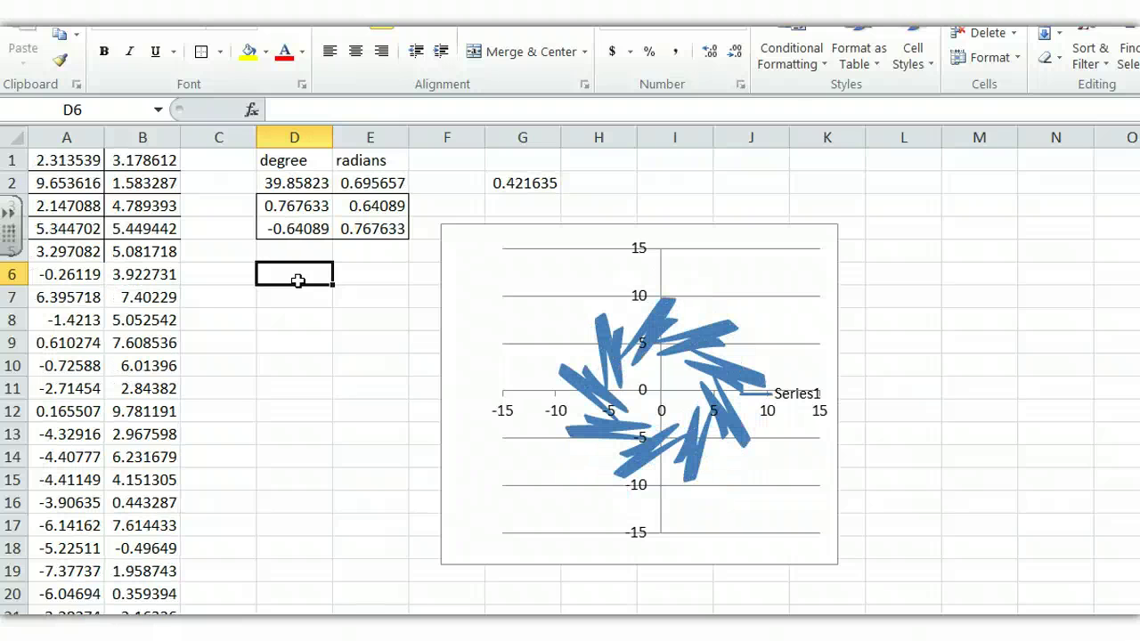
{"action": "key", "text": "F9"}
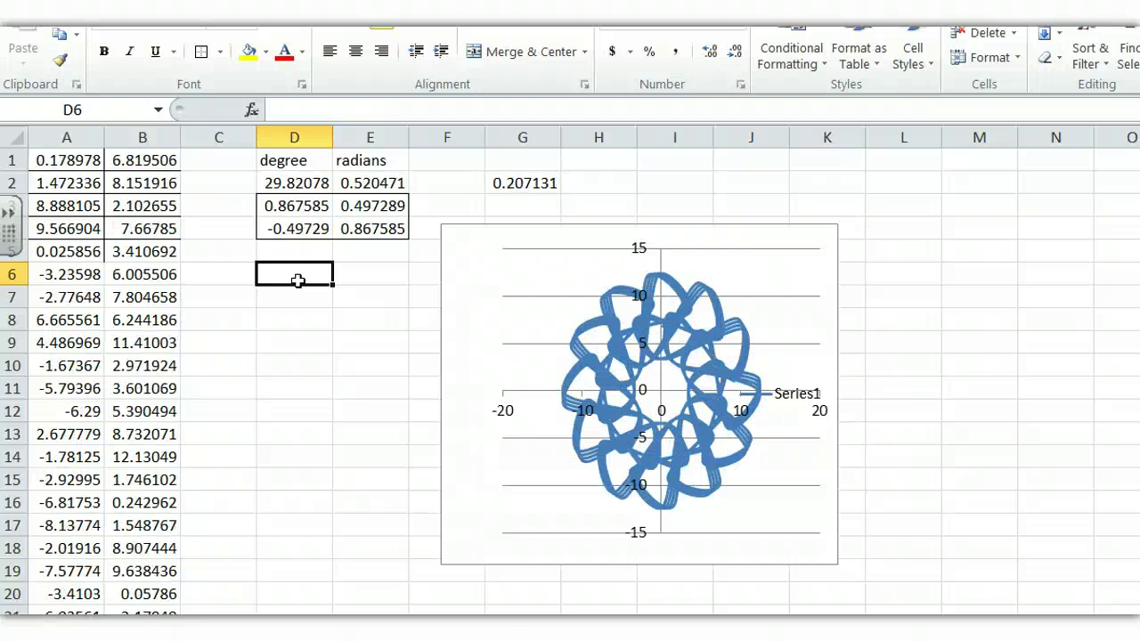
{"action": "key", "text": "F9"}
{"action": "key", "text": "F9"}
{"action": "key", "text": "F9"}
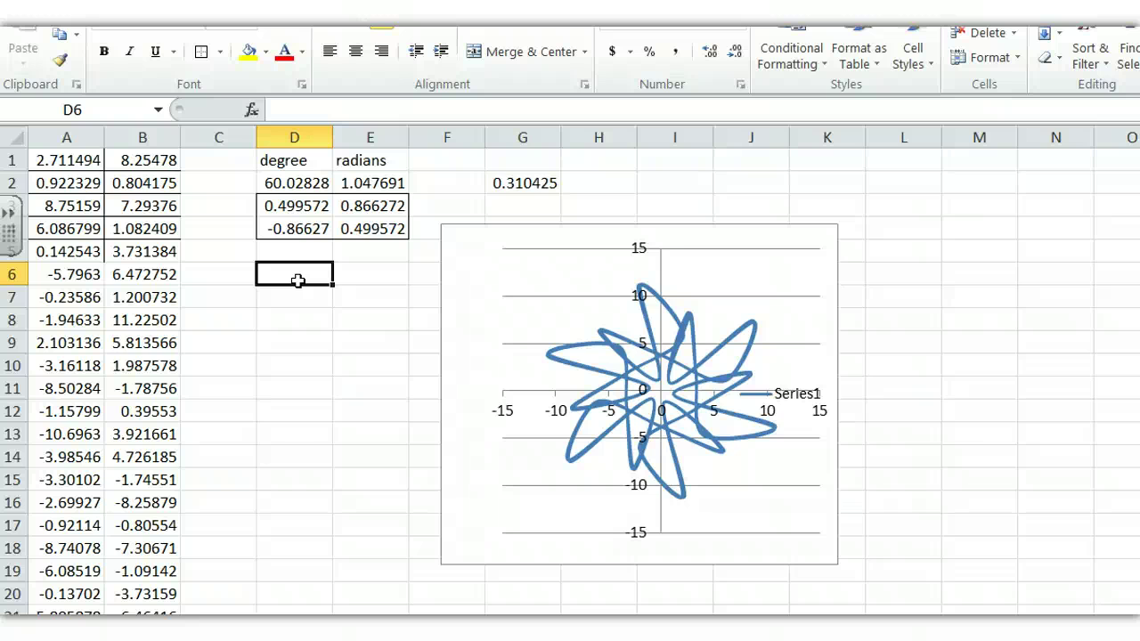
{"action": "key", "text": "F9"}
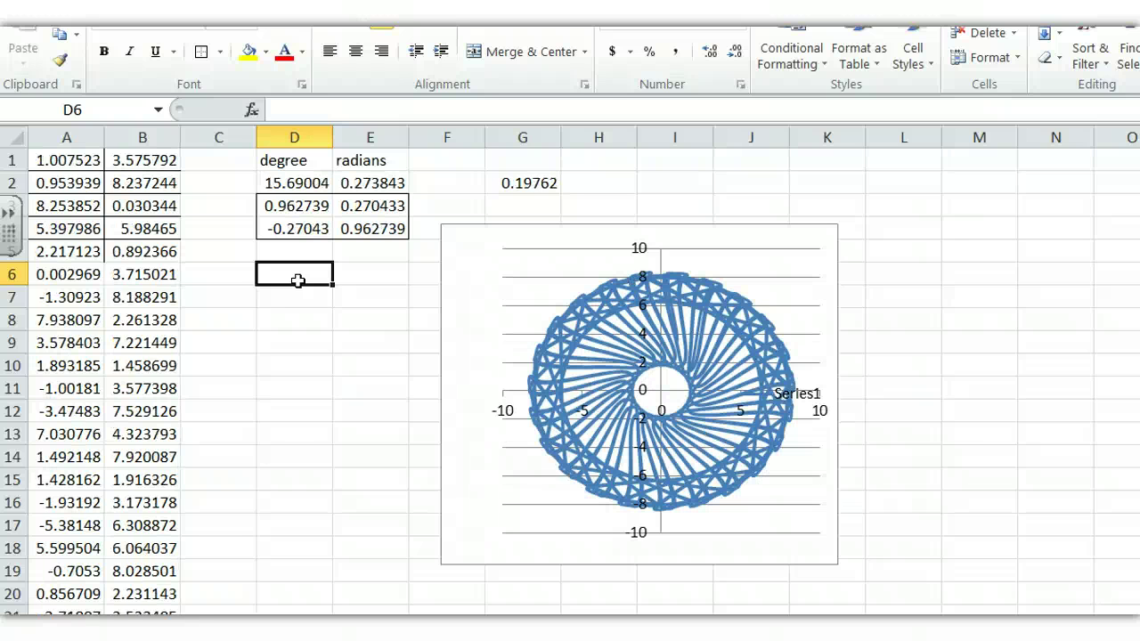
{"action": "key", "text": "F9"}
{"action": "key", "text": "F9"}
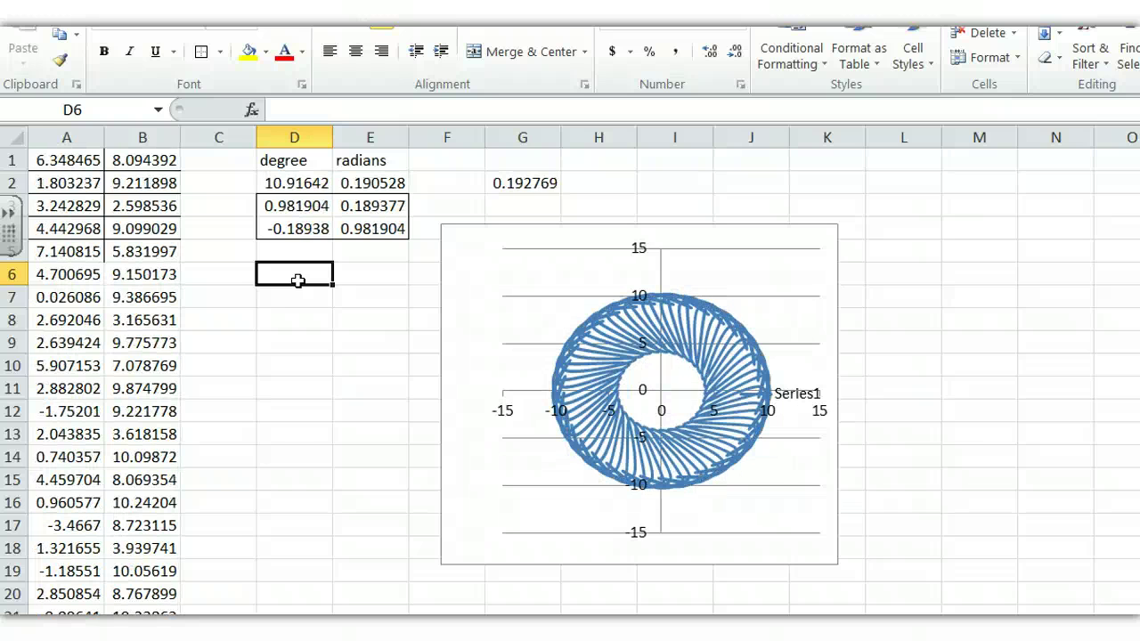
{"action": "key", "text": "F9"}
{"action": "key", "text": "F9"}
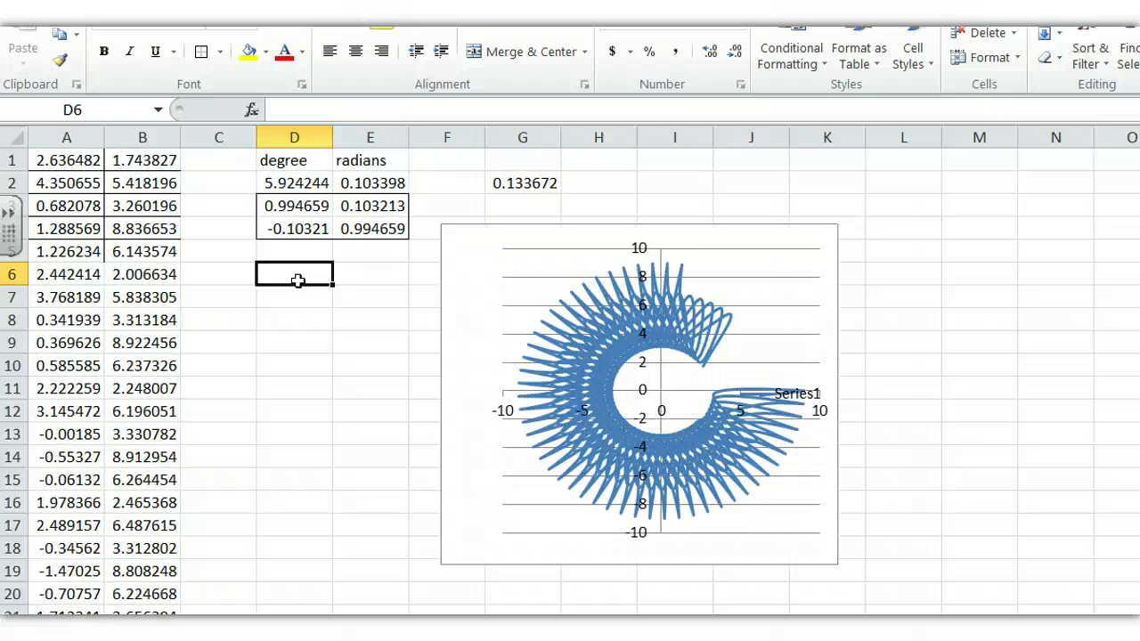
{"action": "key", "text": "F9"}
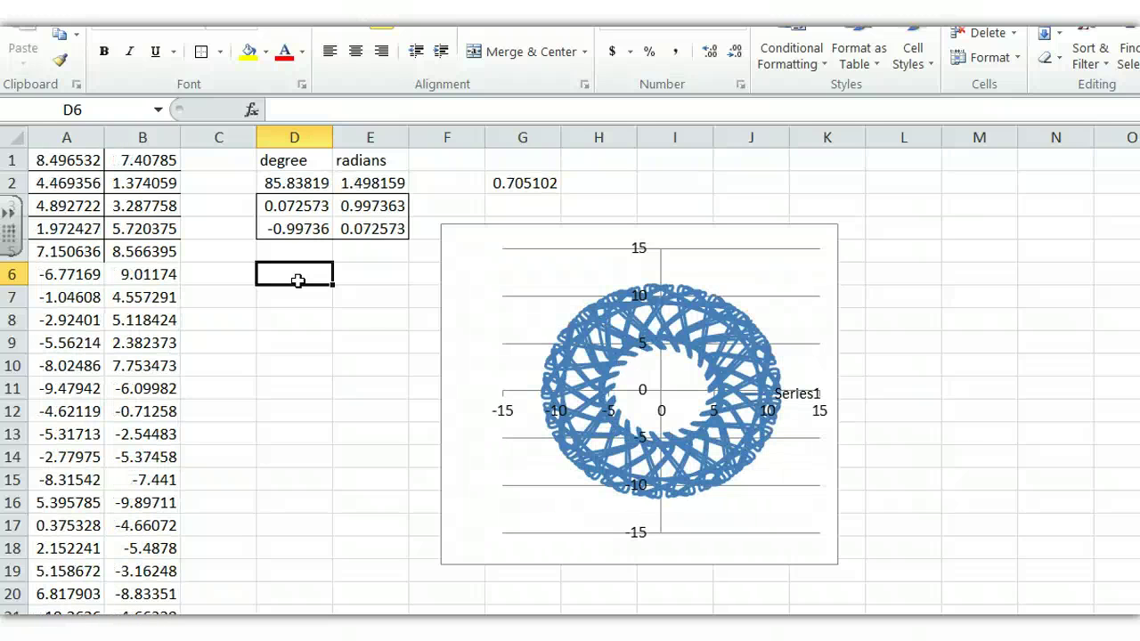
{"action": "key", "text": "F9"}
{"action": "key", "text": "F9"}
{"action": "key", "text": "F9"}
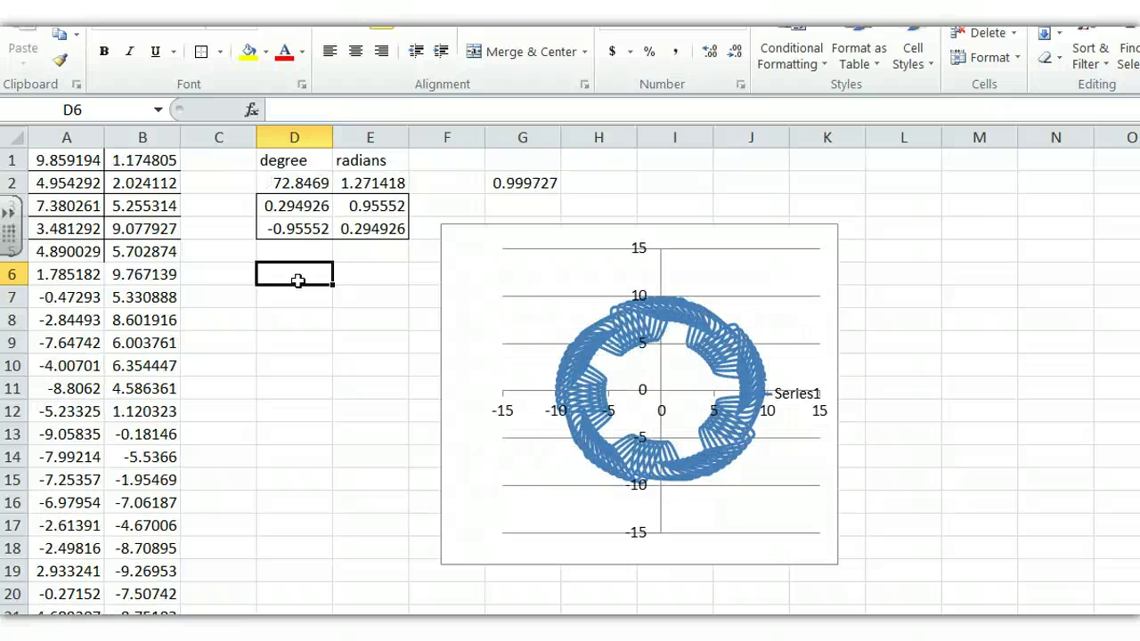
{"action": "key", "text": "F9"}
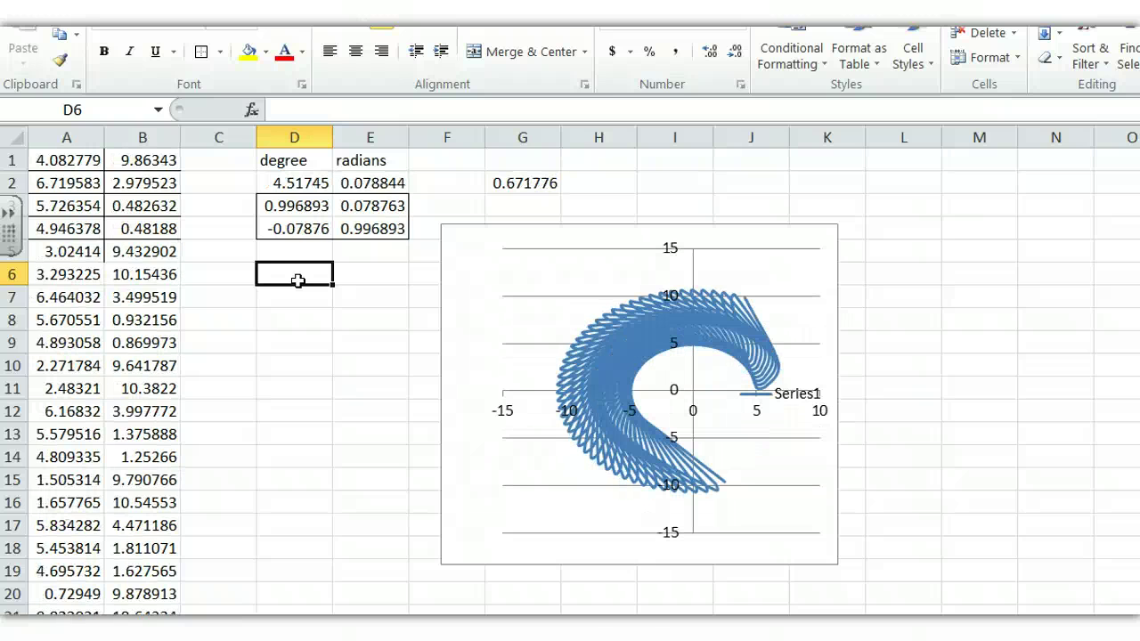
{"action": "key", "text": "F9"}
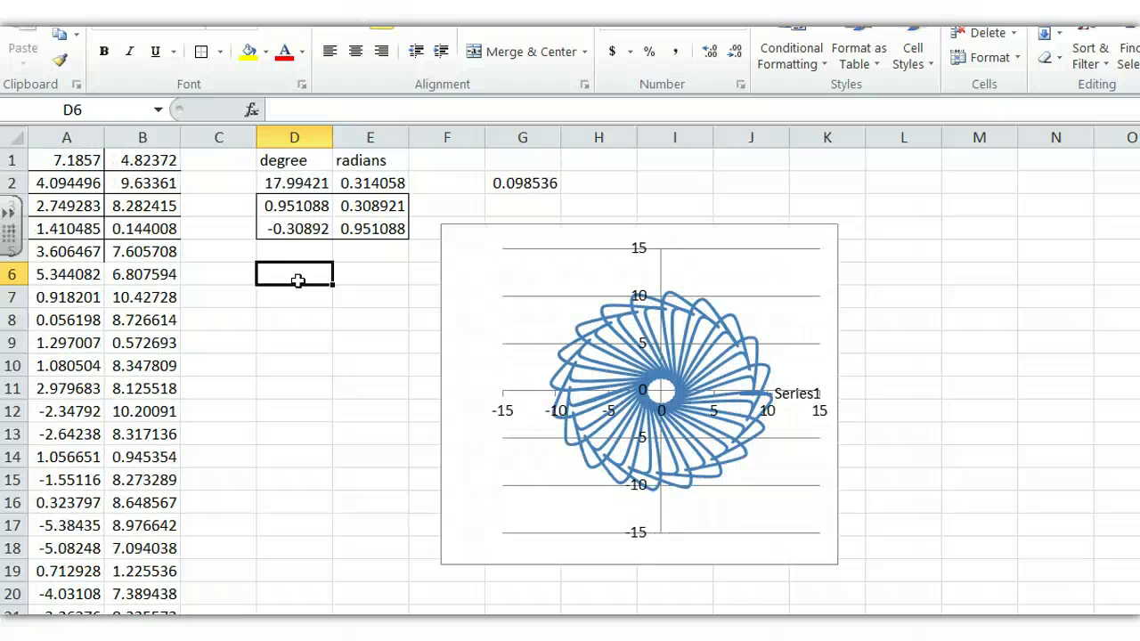
{"action": "key", "text": "F9"}
{"action": "key", "text": "F9"}
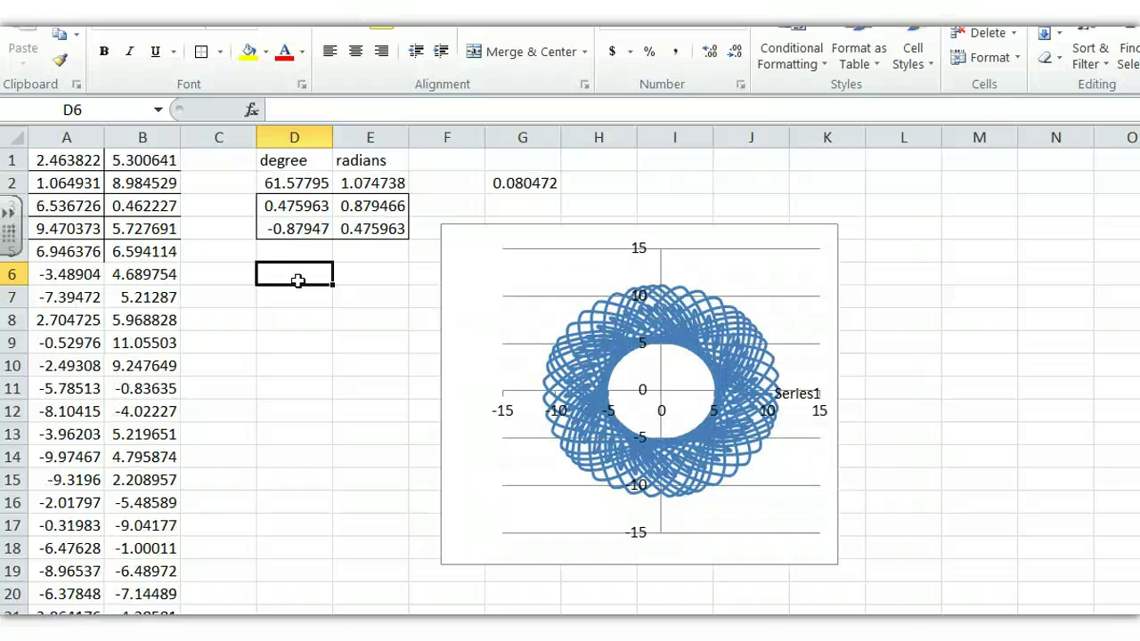
{"action": "key", "text": "F9"}
{"action": "key", "text": "F9"}
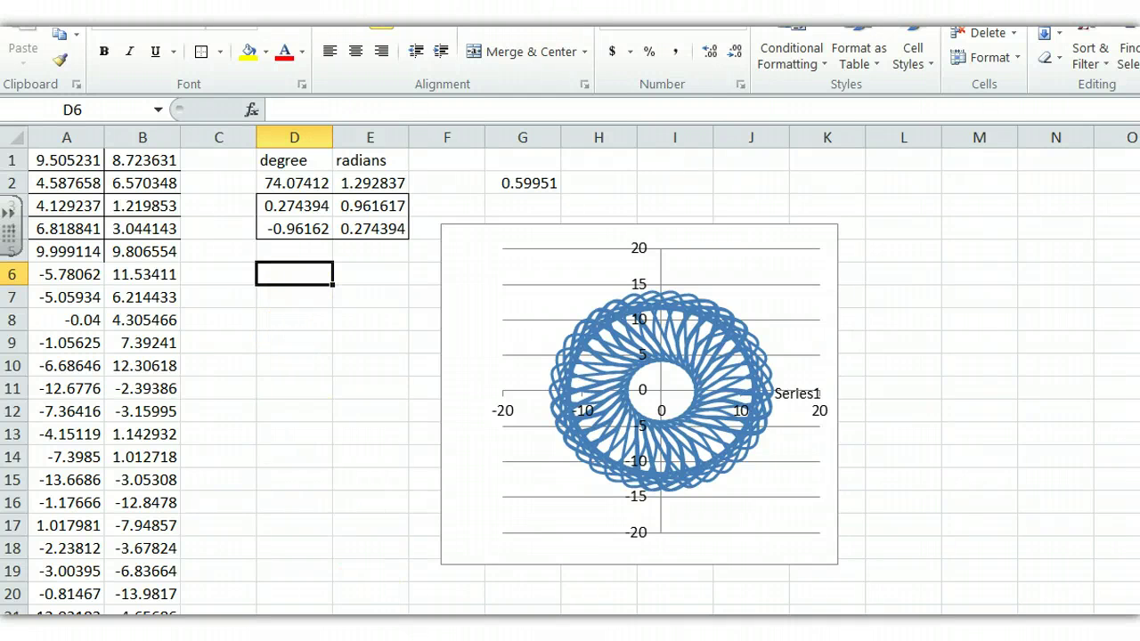
{"action": "mouse_move", "coordinate": [276, 637]}
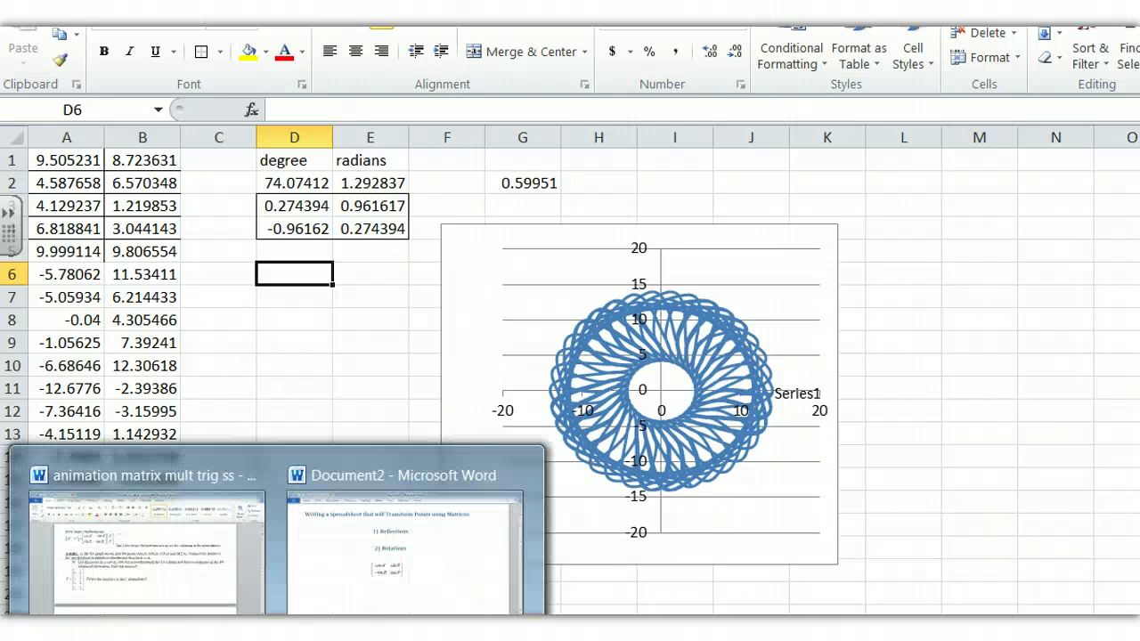